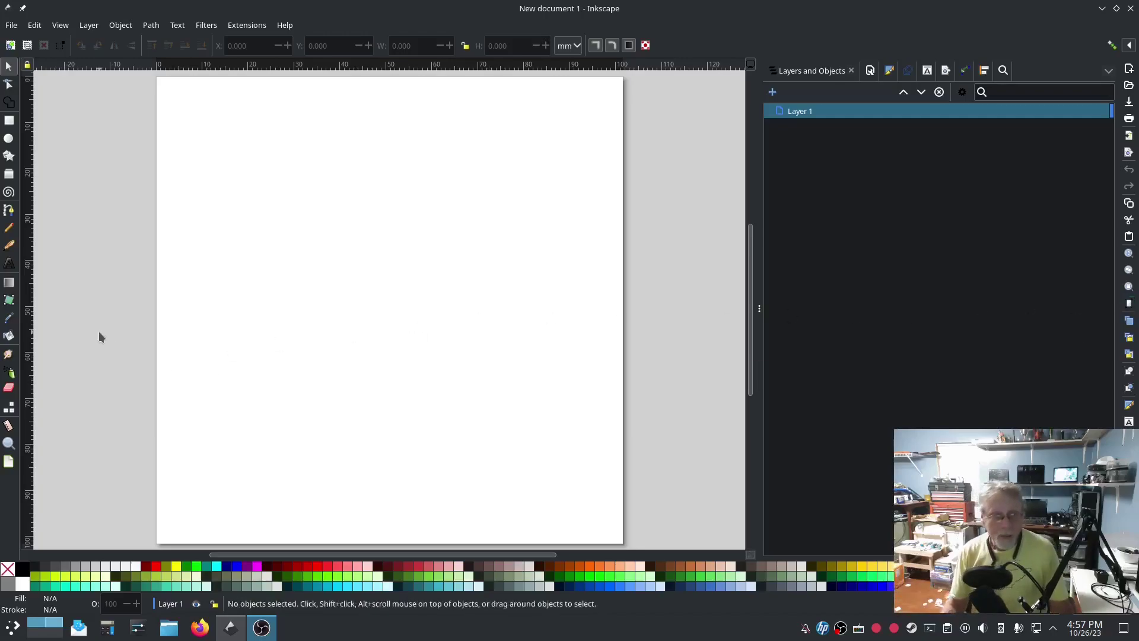
Type a capital T on the page and set it in Source Sans 3 Heavy via Text and Font.
{"action": "left_click", "coordinate": [8, 264]}
{"action": "left_click", "coordinate": [247, 440]}
{"action": "type", "text": "T"}
{"action": "left_click", "coordinate": [927, 72]}
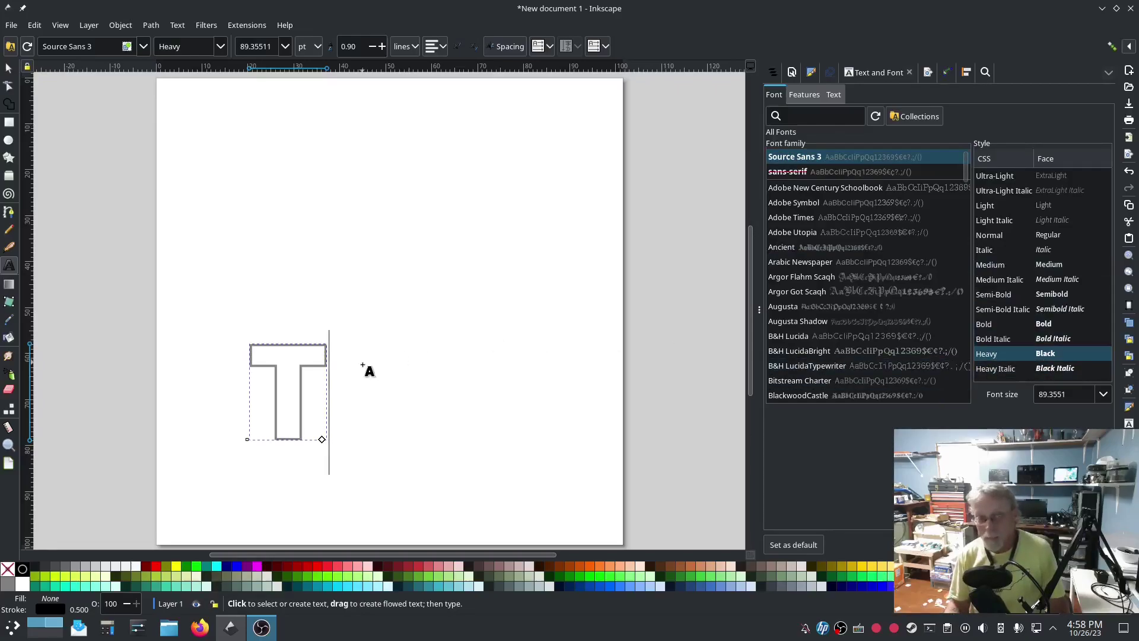
Scale the T up to about 76 by 78 mm and shift it left on the page.
{"action": "left_click", "coordinate": [8, 67]}
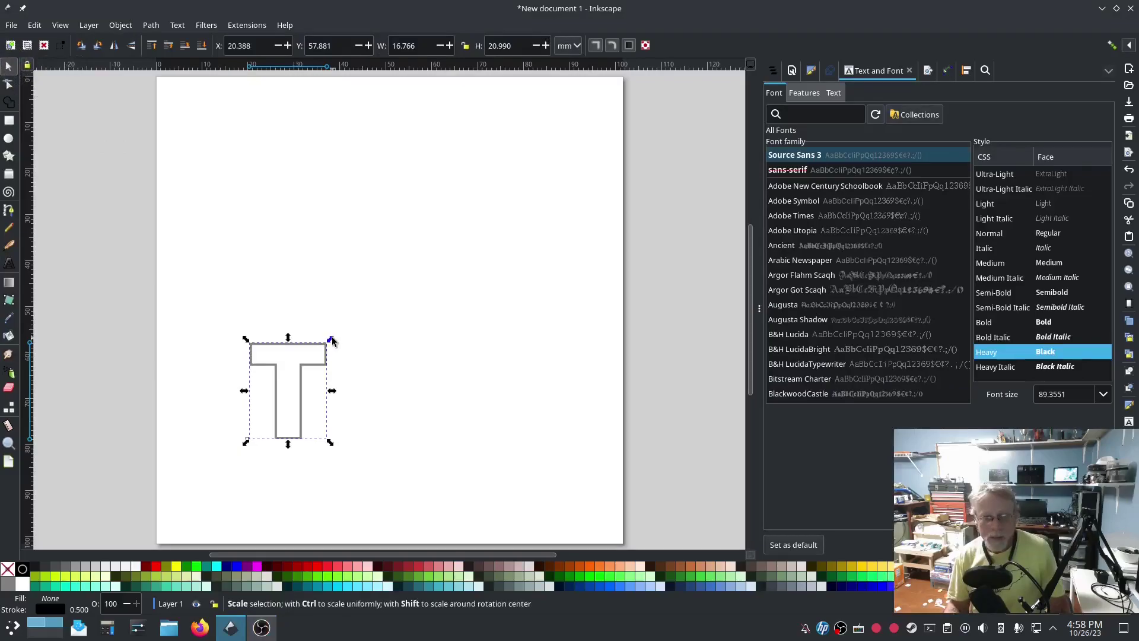
{"action": "left_click_drag", "start_coordinate": [332, 337], "coordinate": [558, 109]}
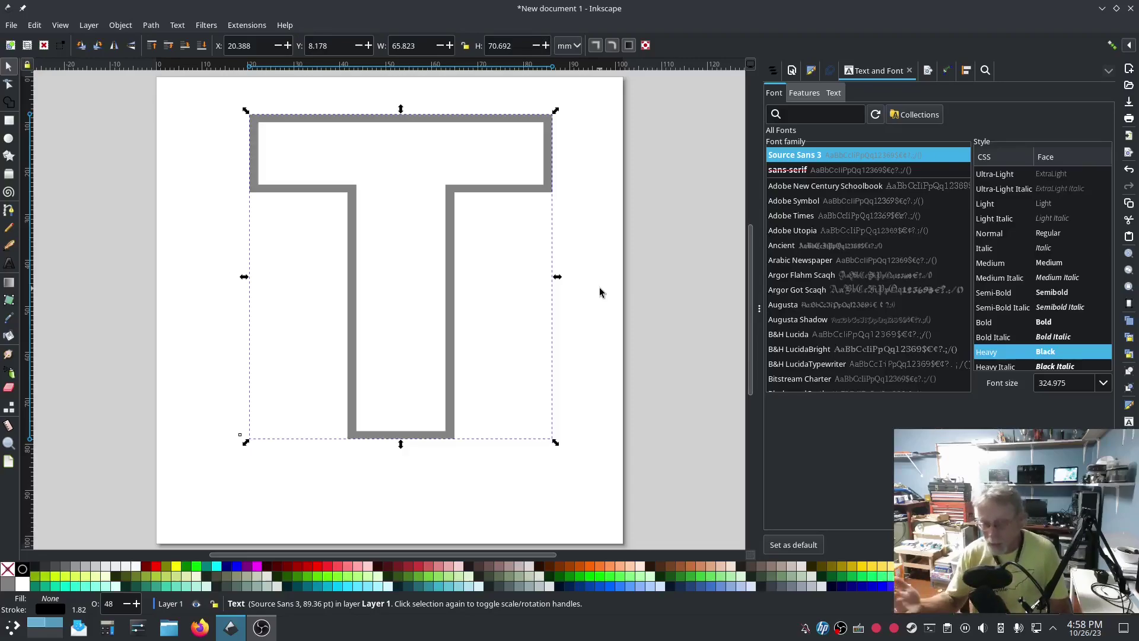
{"action": "left_click", "coordinate": [353, 281]}
{"action": "left_click_drag", "start_coordinate": [353, 281], "coordinate": [311, 286]}
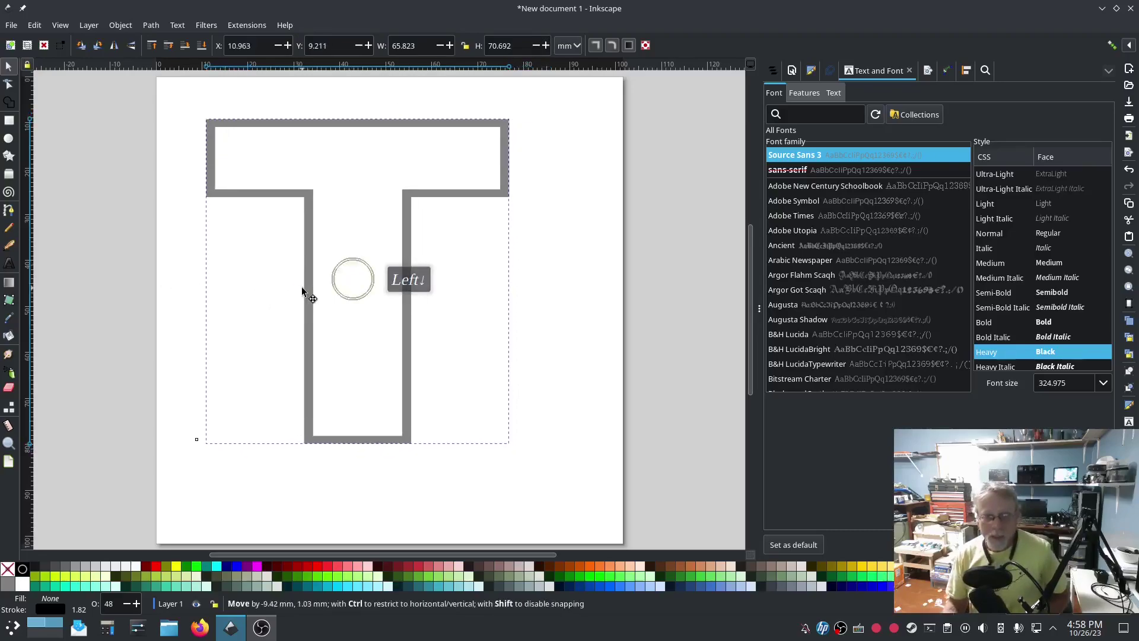
{"action": "left_click_drag", "start_coordinate": [511, 451], "coordinate": [556, 483]}
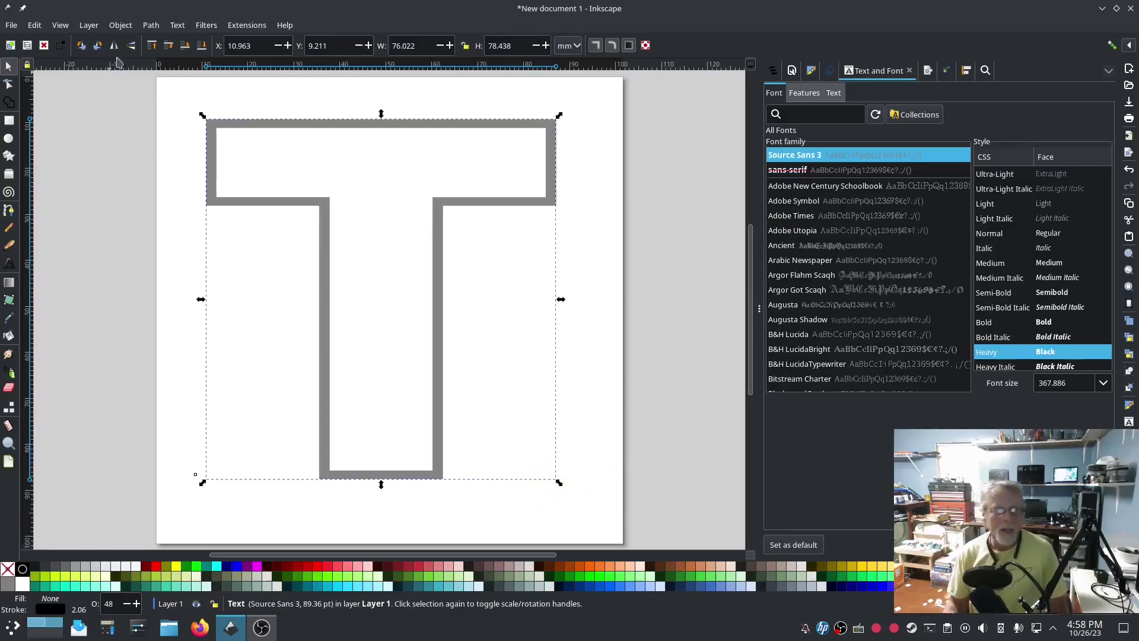
{"action": "left_click", "coordinate": [151, 25]}
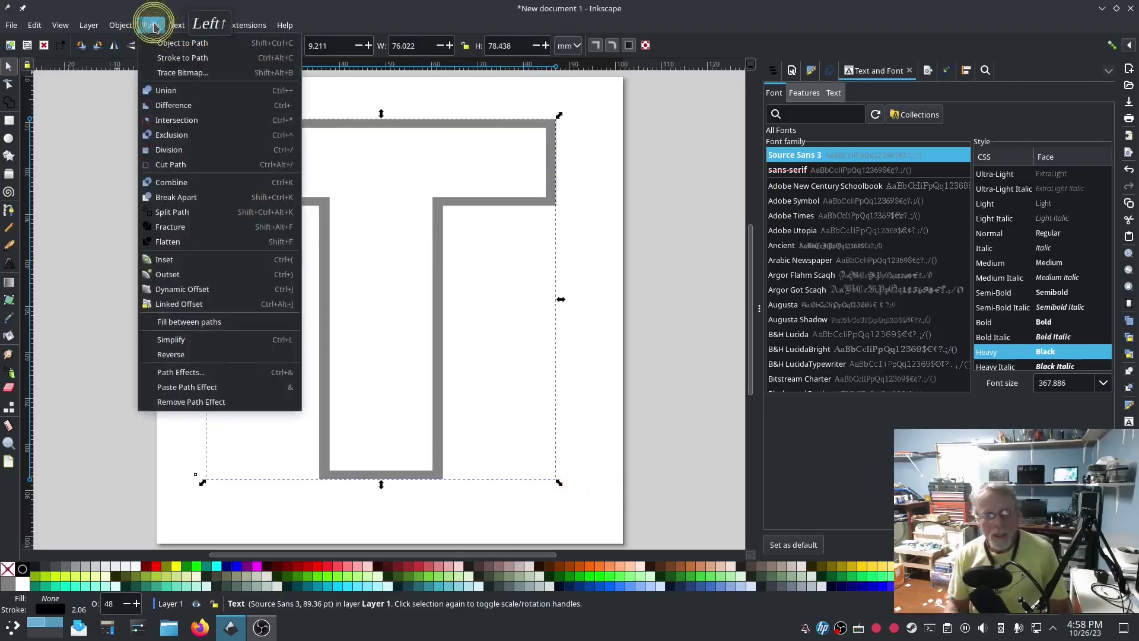
Convert the T text to a path with Object to Path and show the Layers and Objects list.
{"action": "left_click", "coordinate": [189, 47]}
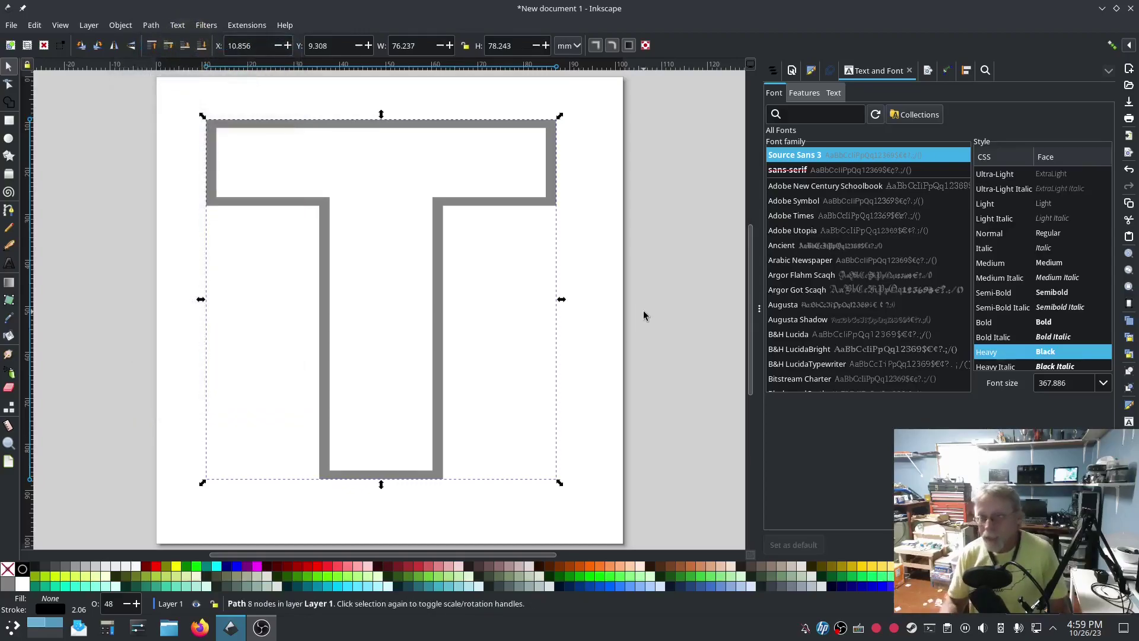
{"action": "left_click", "coordinate": [774, 74]}
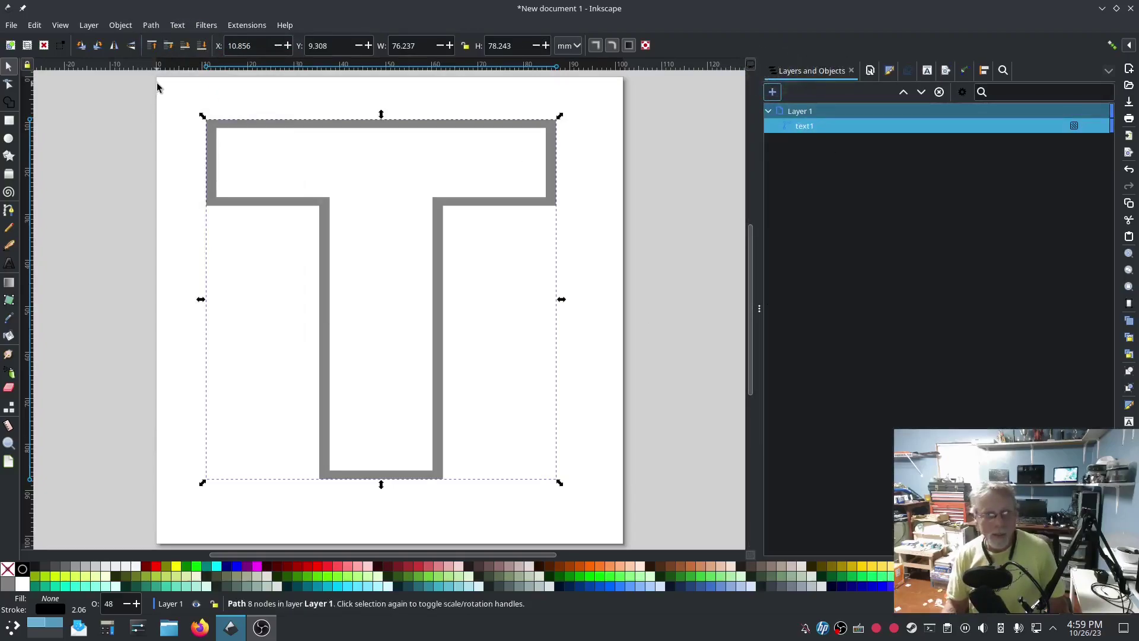
{"action": "left_click", "coordinate": [89, 25]}
{"action": "mouse_move", "coordinate": [120, 26]}
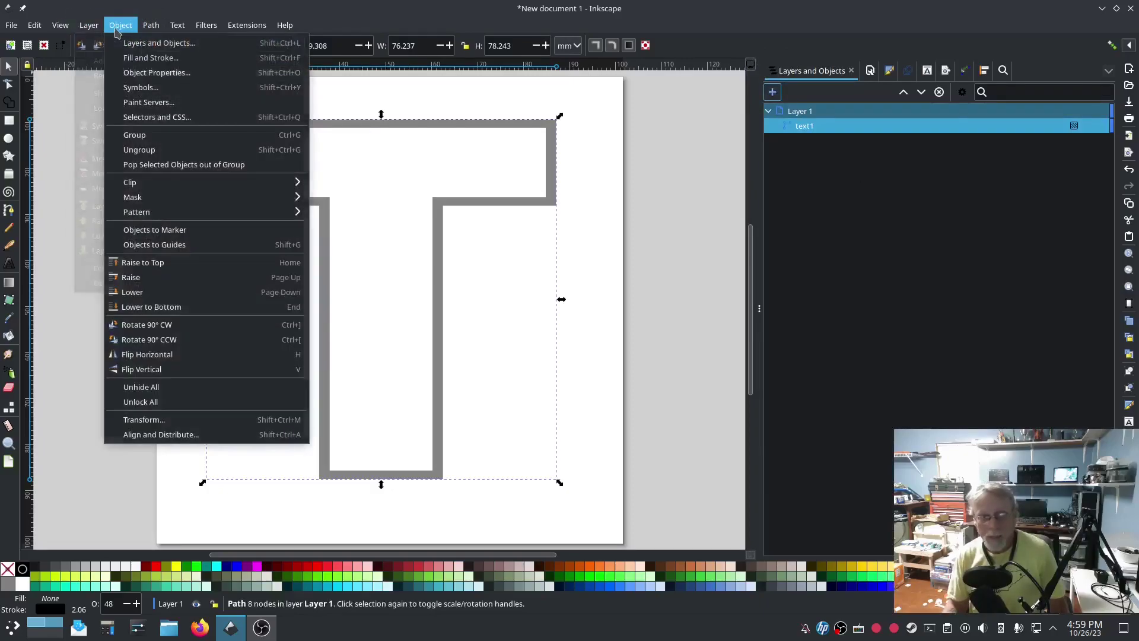
{"action": "left_click", "coordinate": [836, 294]}
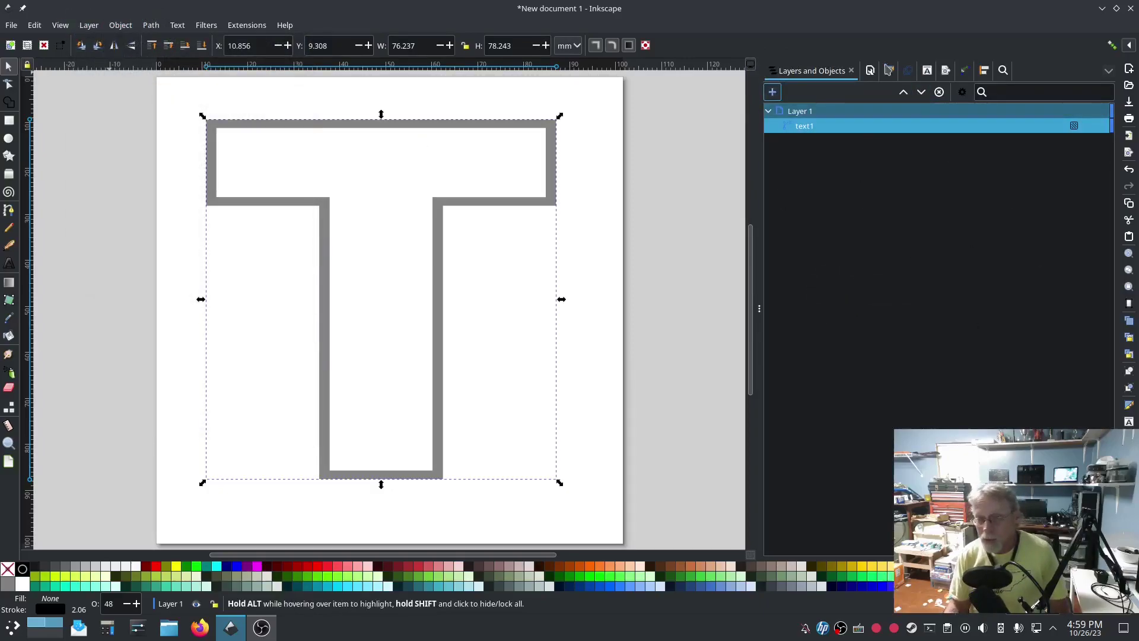
{"action": "left_click", "coordinate": [893, 207]}
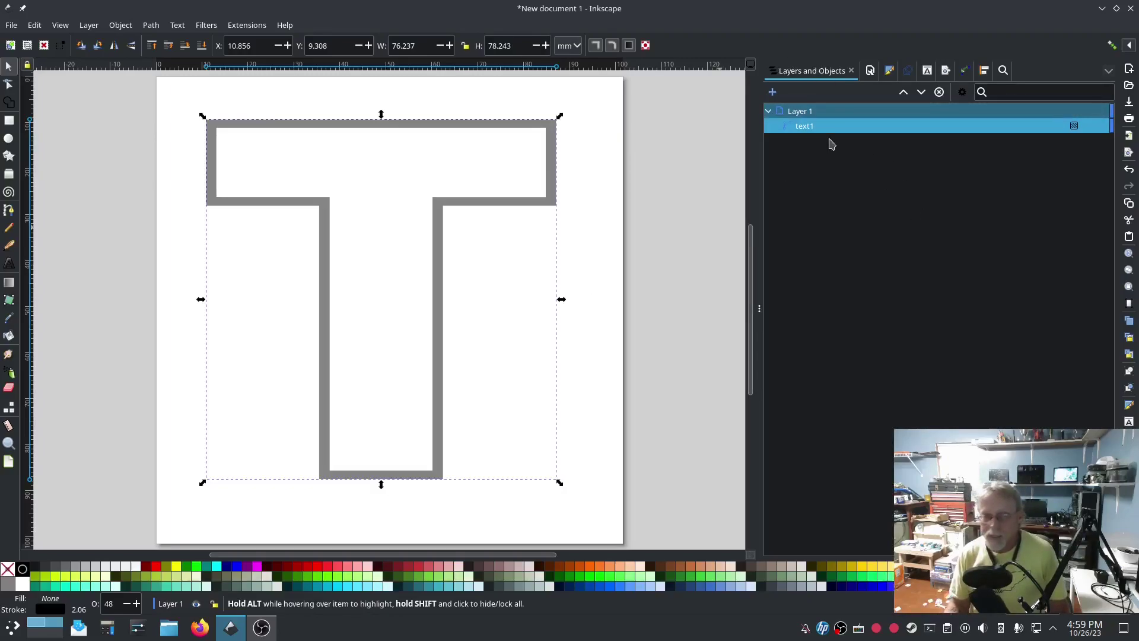
Open Ink/Stitch Params for the T and keep Running Stitch / Bean Stitch as the method.
{"action": "left_click", "coordinate": [240, 26]}
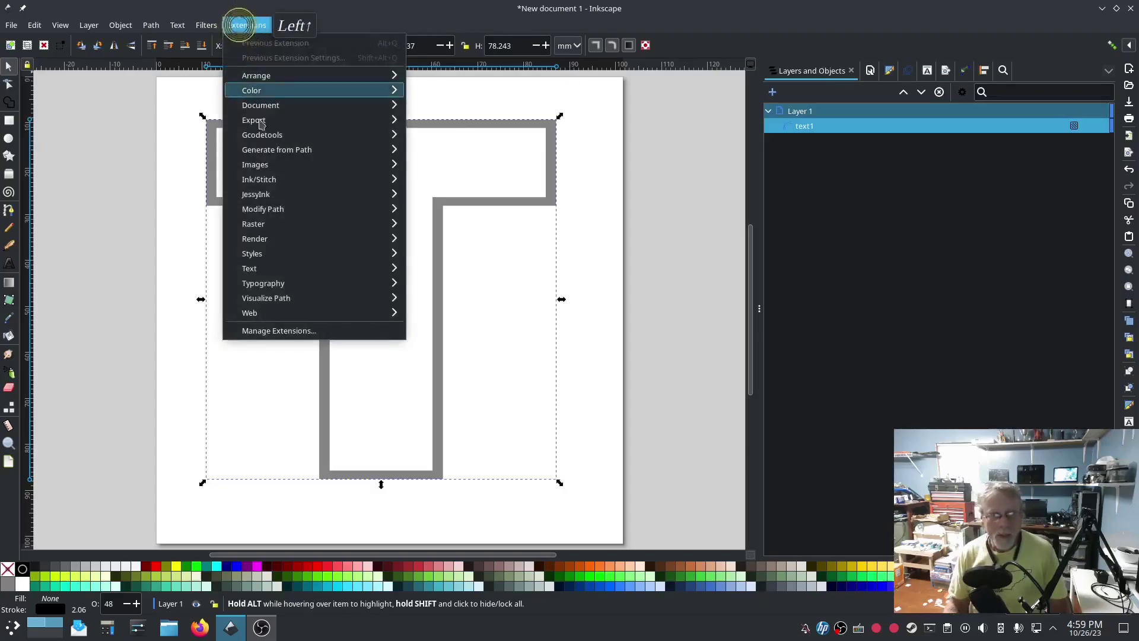
{"action": "mouse_move", "coordinate": [268, 184]}
{"action": "left_click", "coordinate": [462, 285]}
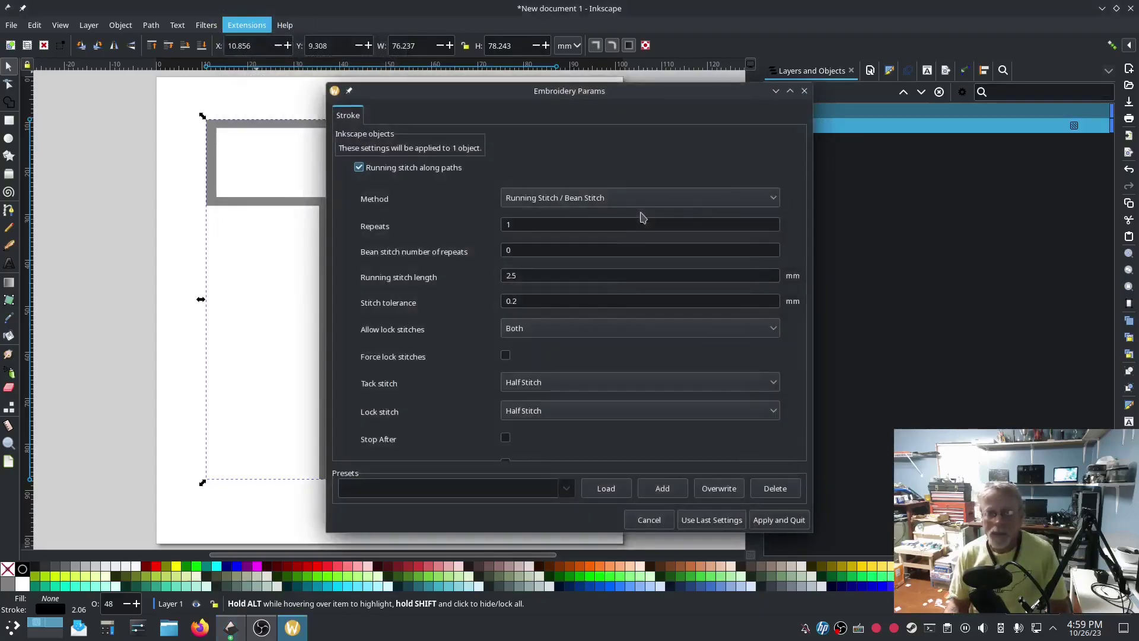
{"action": "left_click", "coordinate": [567, 96]}
{"action": "left_click_drag", "start_coordinate": [567, 97], "coordinate": [268, 76]}
{"action": "left_click", "coordinate": [251, 178]}
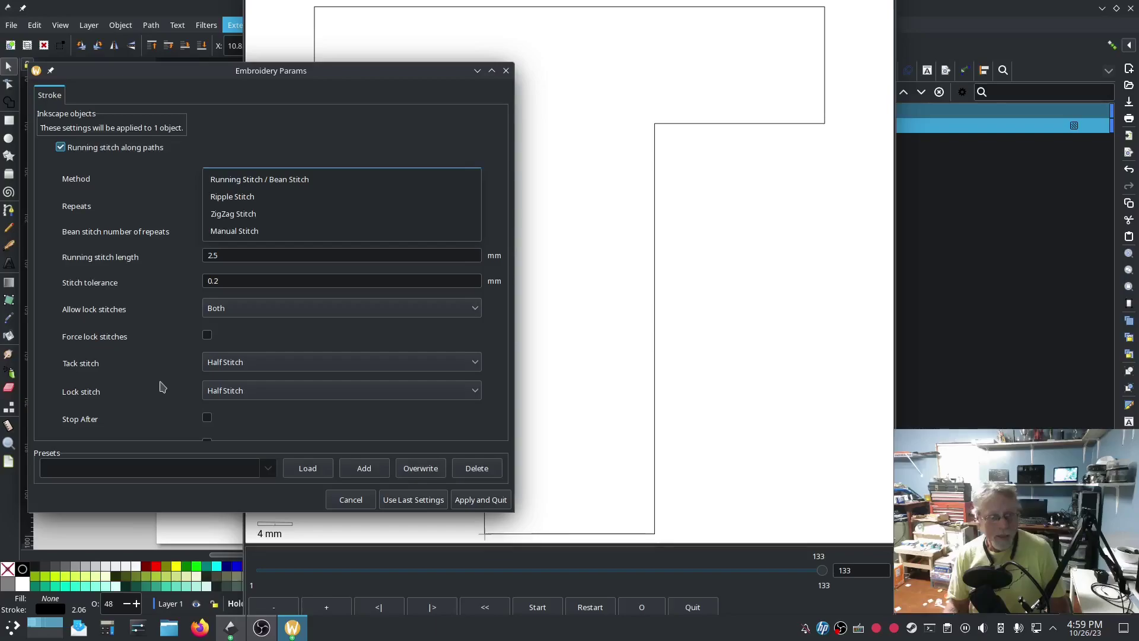
{"action": "left_click", "coordinate": [396, 438]}
Enable Stop After for the T path and apply the settings with Apply and Quit.
{"action": "scroll", "coordinate": [153, 354], "scroll_direction": "down", "scroll_amount": 1}
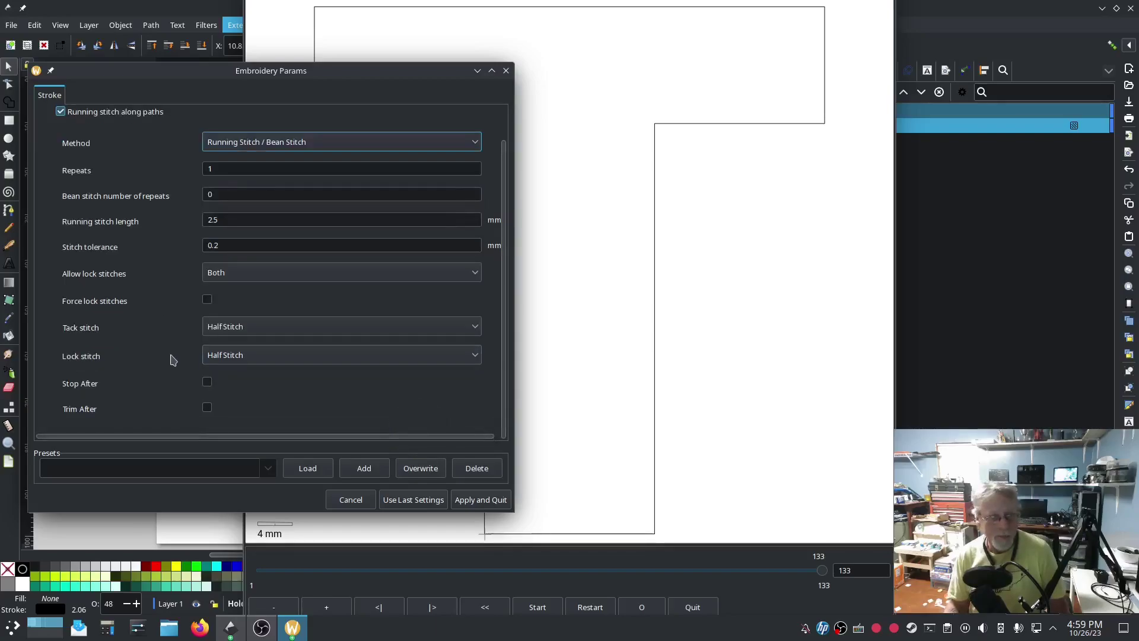
{"action": "left_click", "coordinate": [82, 386]}
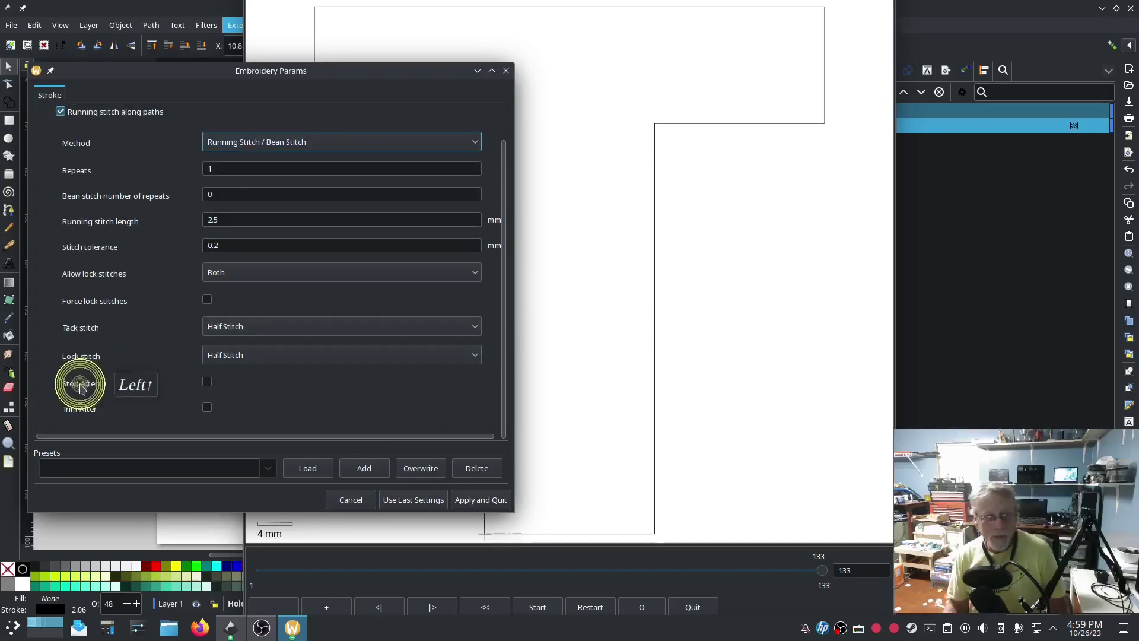
{"action": "left_click", "coordinate": [85, 388]}
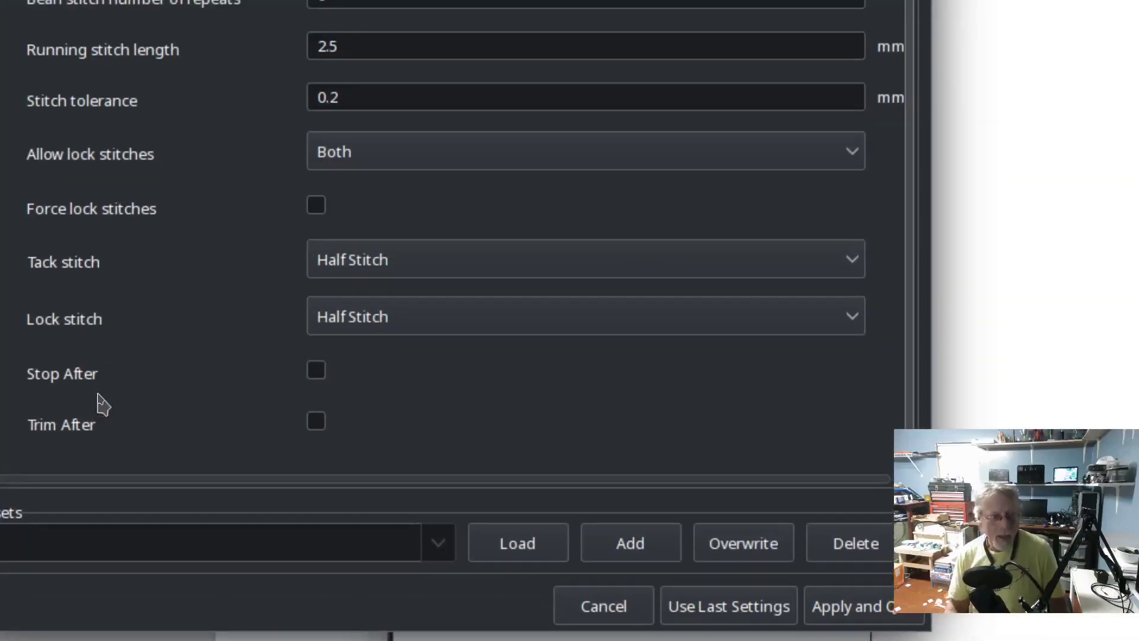
{"action": "left_click", "coordinate": [8, 385]}
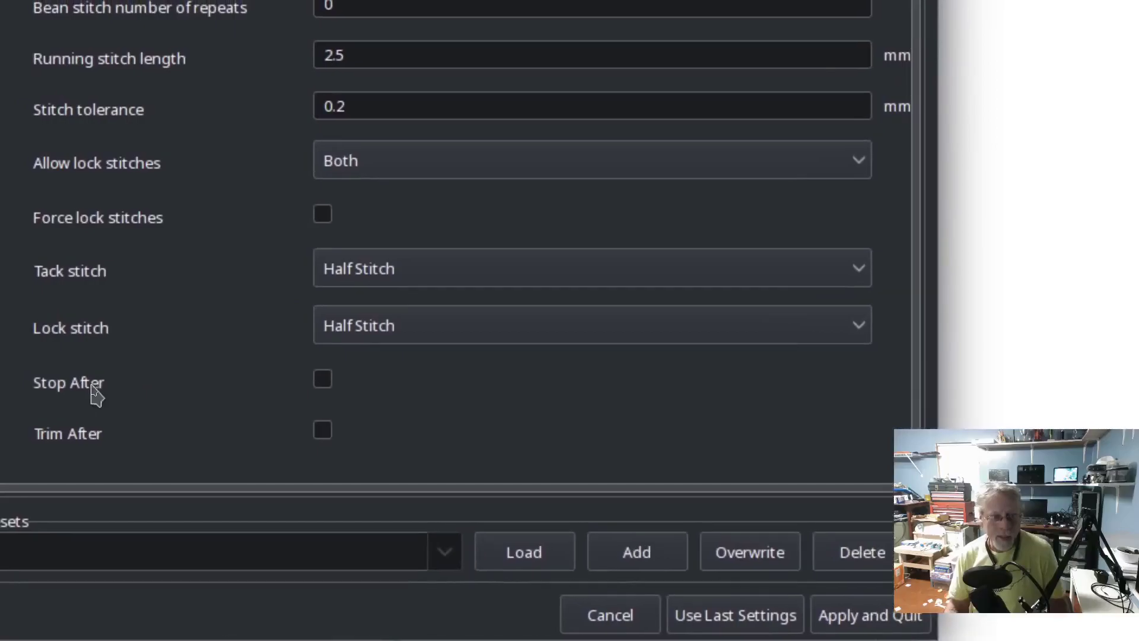
{"action": "left_click", "coordinate": [135, 386]}
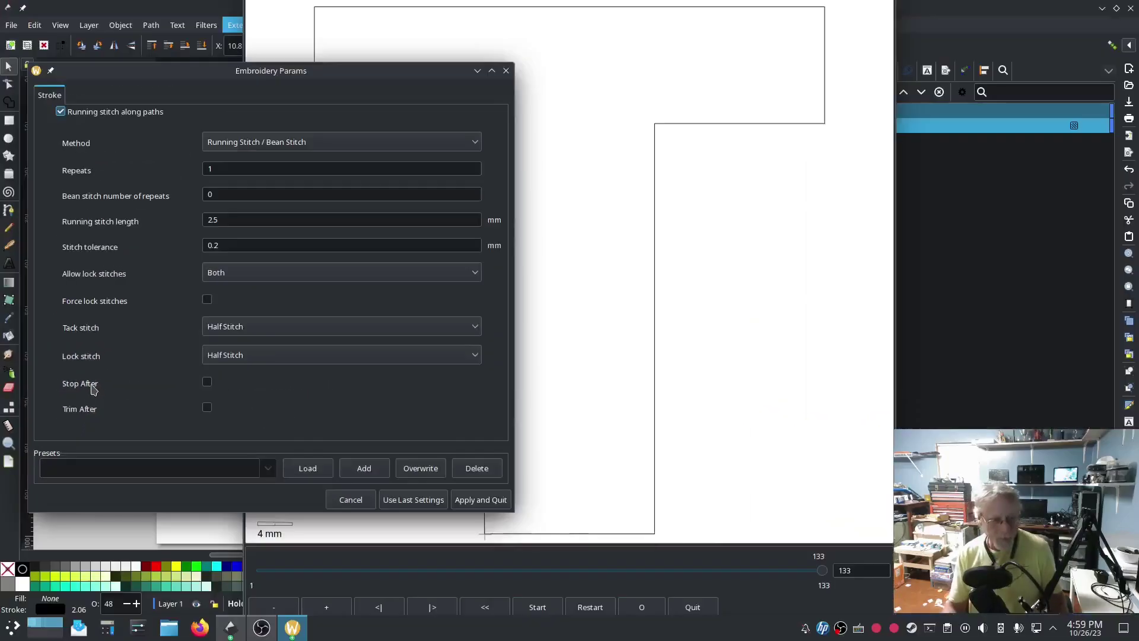
{"action": "left_click", "coordinate": [206, 383]}
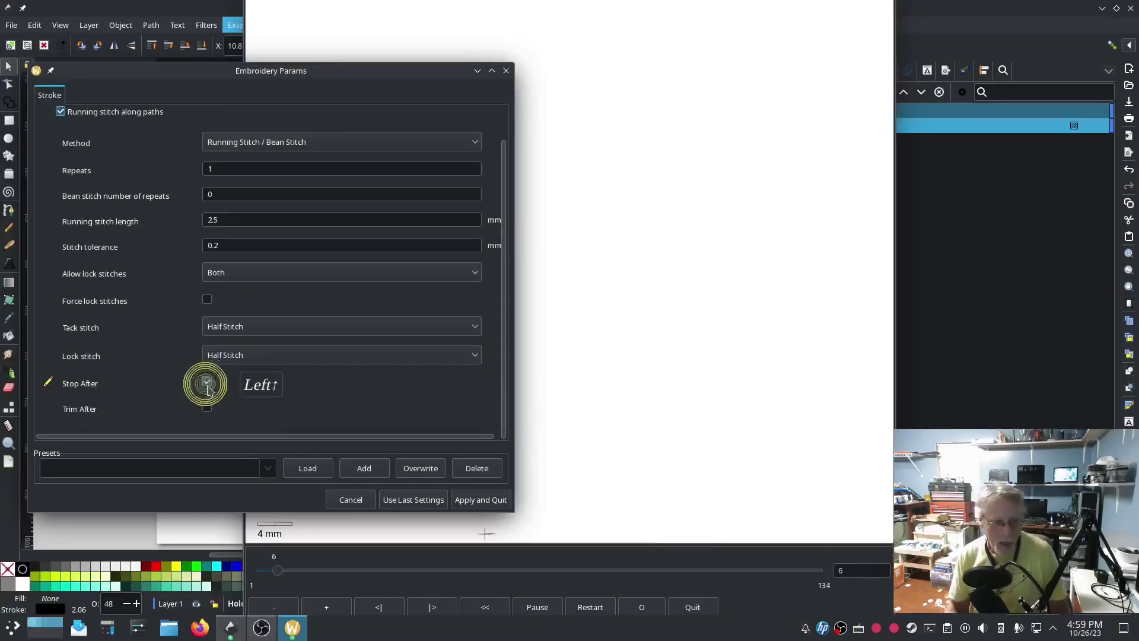
{"action": "left_click", "coordinate": [481, 502]}
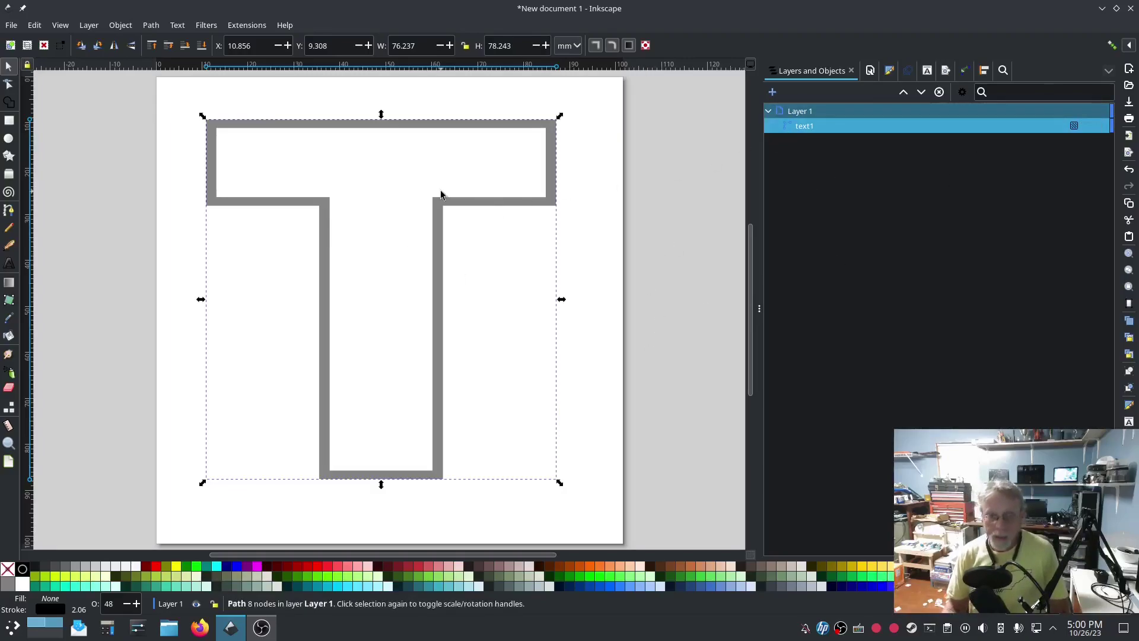
Duplicate the T path and enable Trim After in path1's Ink/Stitch parameters.
{"action": "key", "text": "ctrl+d"}
{"action": "key", "text": "ctrl+d"}
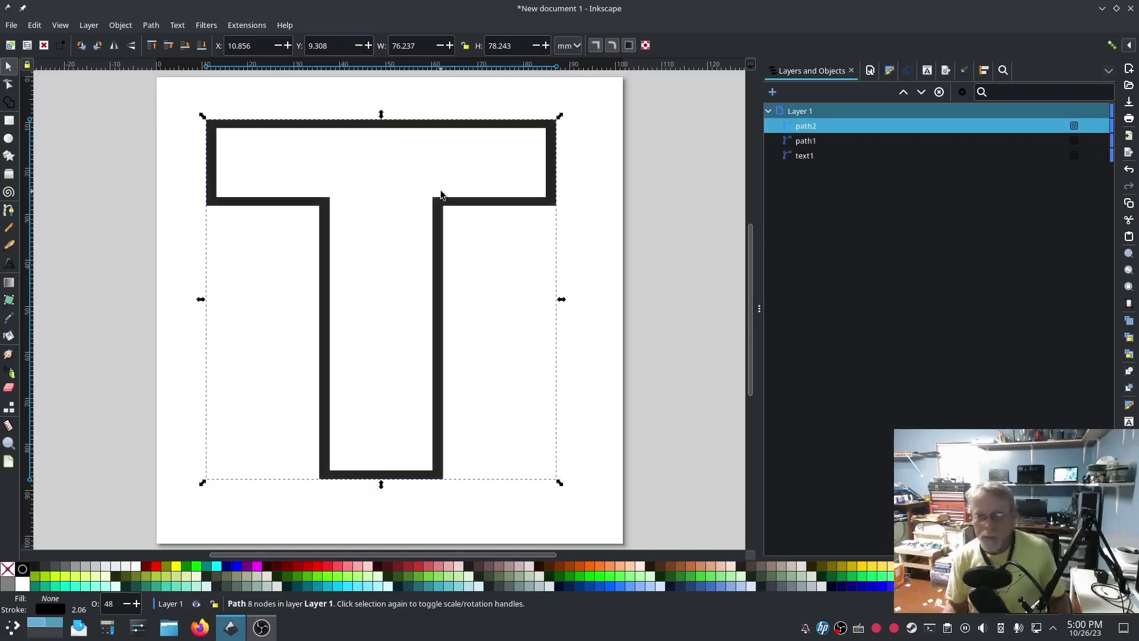
{"action": "left_click", "coordinate": [806, 140]}
{"action": "left_click", "coordinate": [247, 25]}
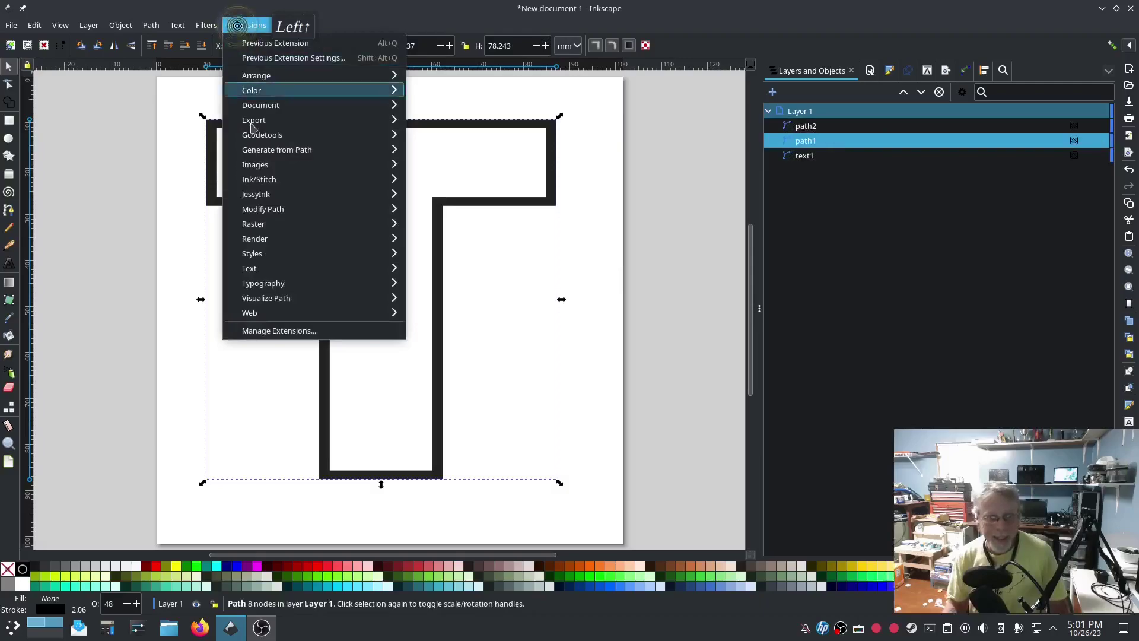
{"action": "mouse_move", "coordinate": [315, 179]}
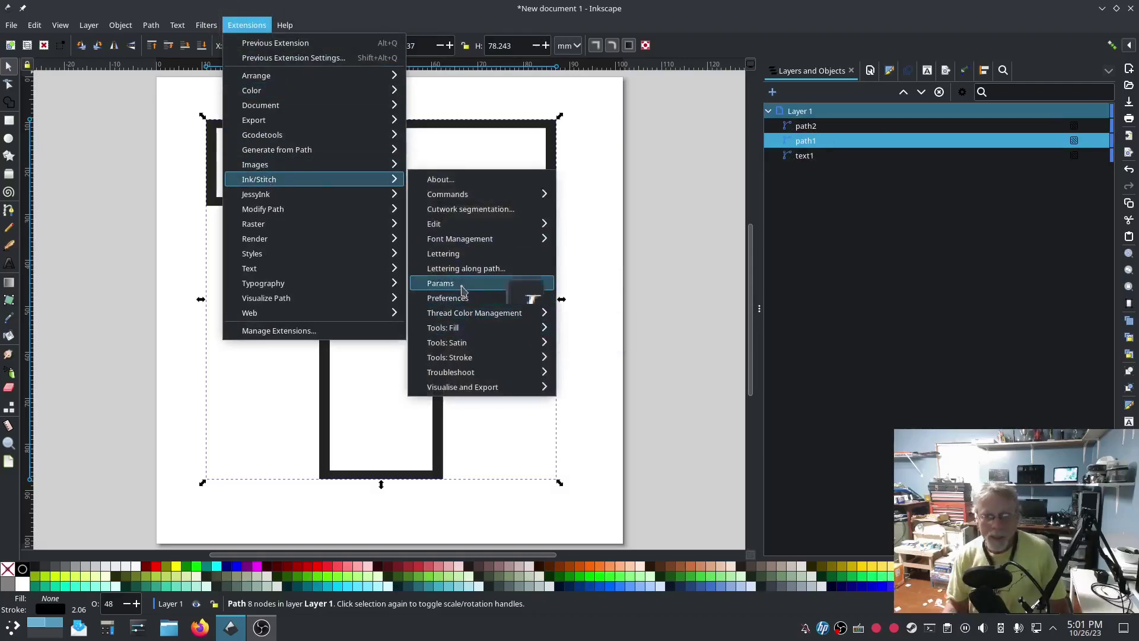
{"action": "left_click", "coordinate": [460, 285]}
{"action": "mouse_move", "coordinate": [574, 97]}
{"action": "left_mouse_down"}
{"action": "mouse_move", "coordinate": [323, 89]}
{"action": "mouse_move", "coordinate": [256, 75]}
{"action": "left_mouse_up"}
{"action": "scroll", "coordinate": [114, 411], "scroll_direction": "down", "scroll_amount": 1}
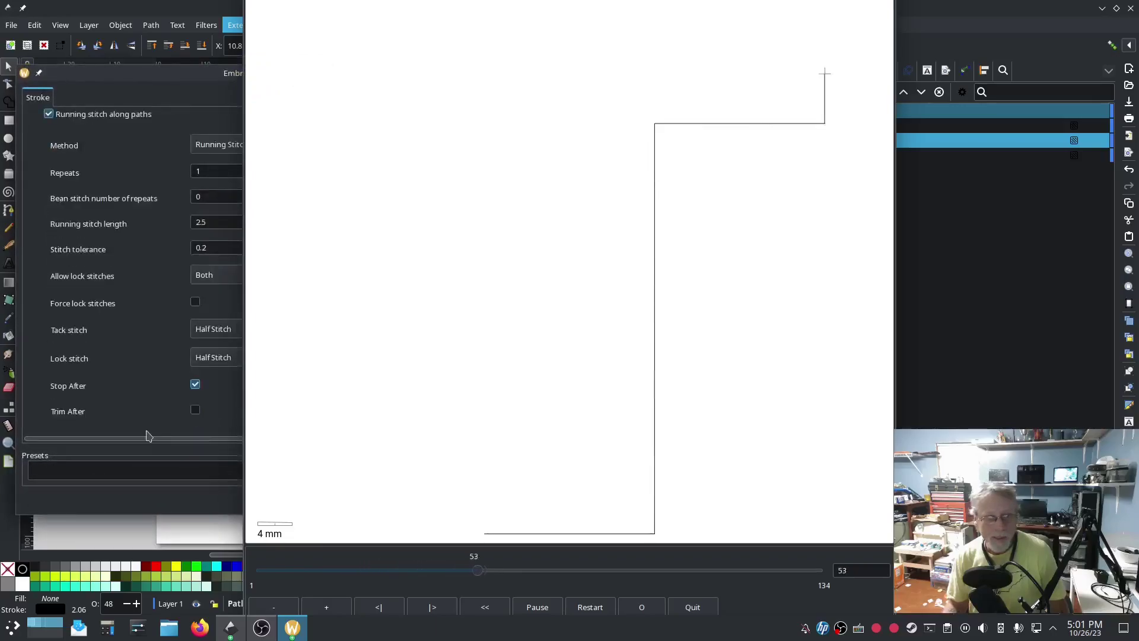
{"action": "left_click", "coordinate": [195, 409]}
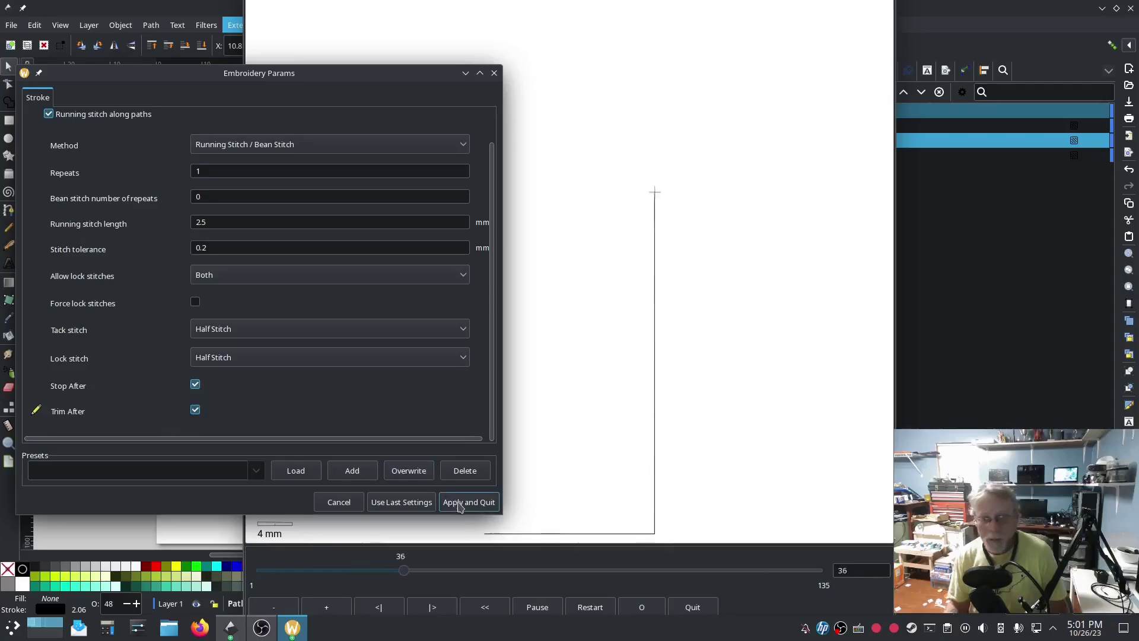
{"action": "left_click", "coordinate": [455, 501]}
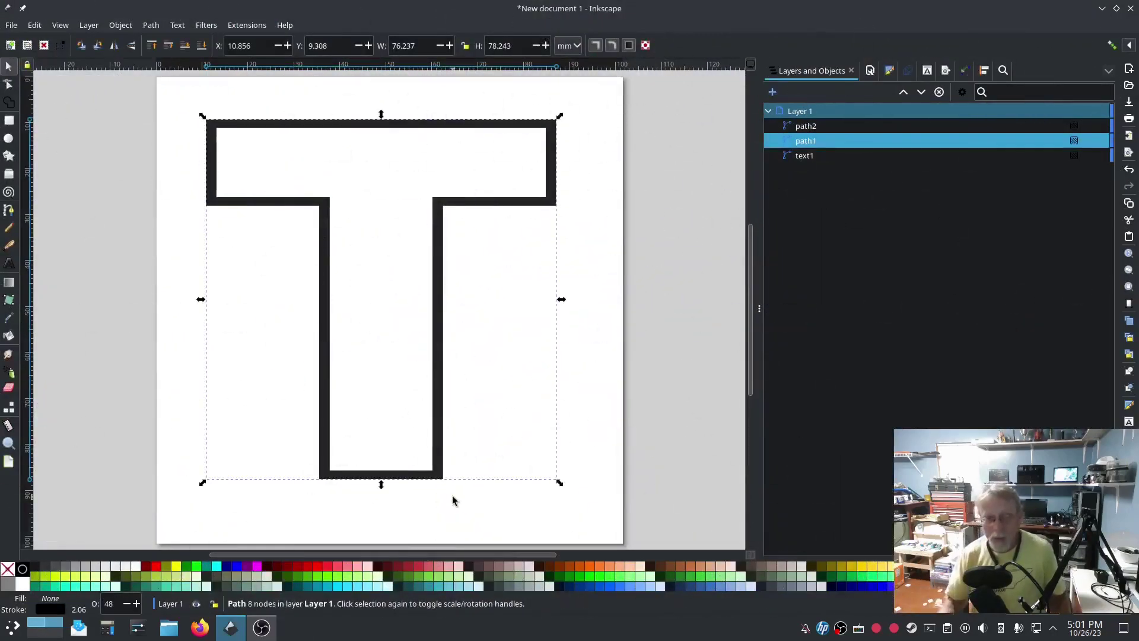
Open text1's Ink/Stitch Params and scroll down to its Stop After and Trim After options.
{"action": "left_click", "coordinate": [798, 155]}
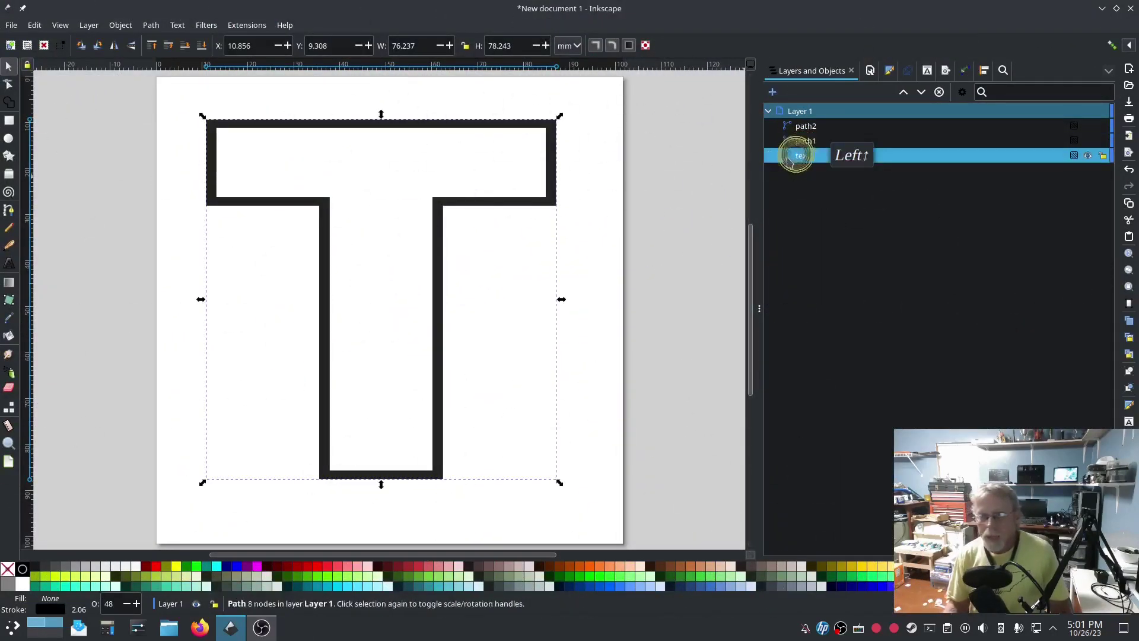
{"action": "left_click", "coordinate": [248, 25]}
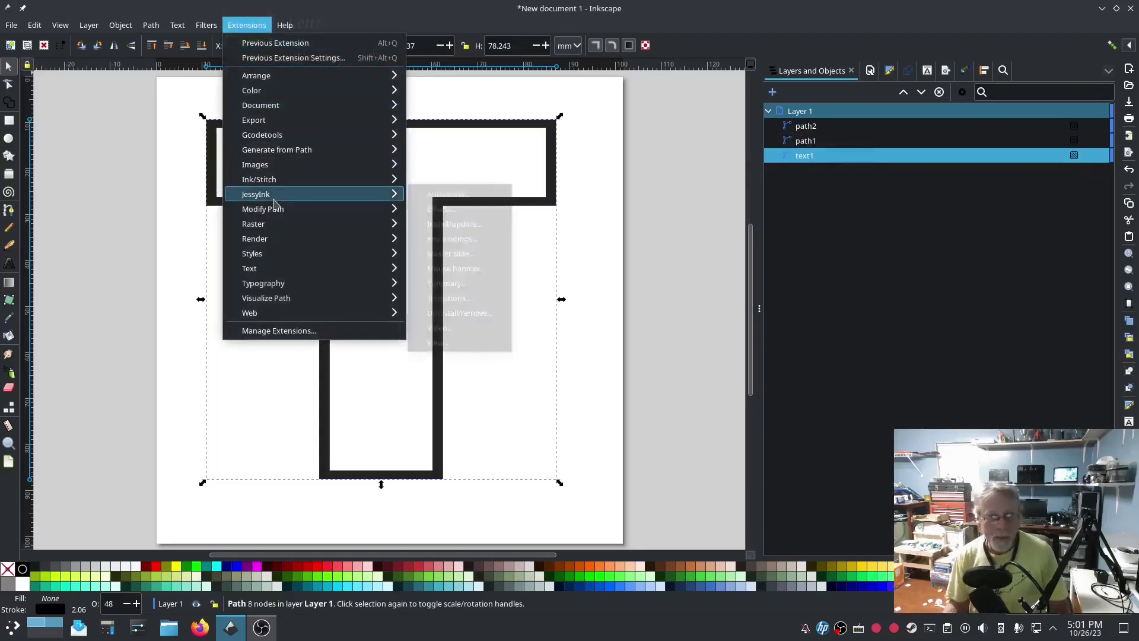
{"action": "mouse_move", "coordinate": [356, 179]}
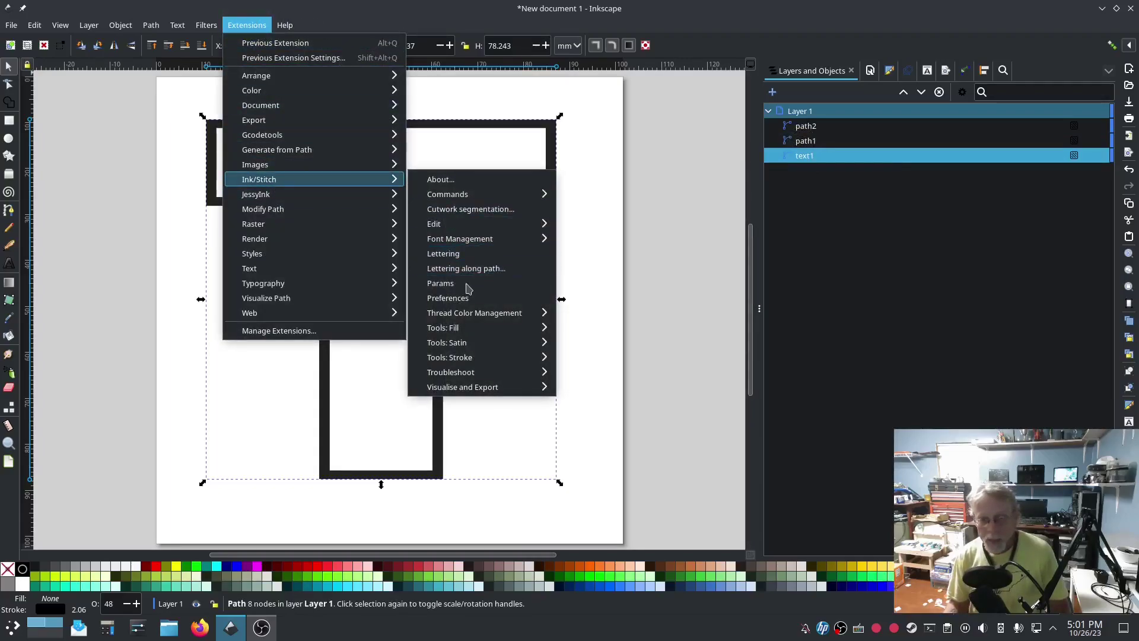
{"action": "left_click", "coordinate": [465, 283]}
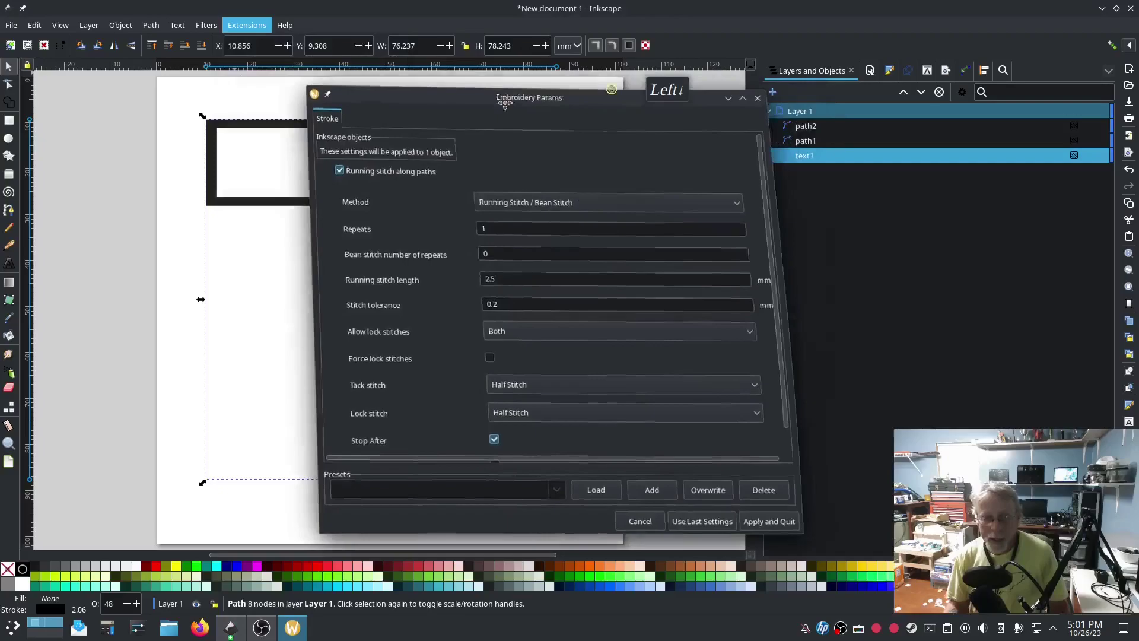
{"action": "left_click_drag", "start_coordinate": [620, 108], "coordinate": [335, 61]}
{"action": "left_click", "coordinate": [149, 360]}
{"action": "scroll", "coordinate": [255, 421], "scroll_direction": "down", "scroll_amount": 1}
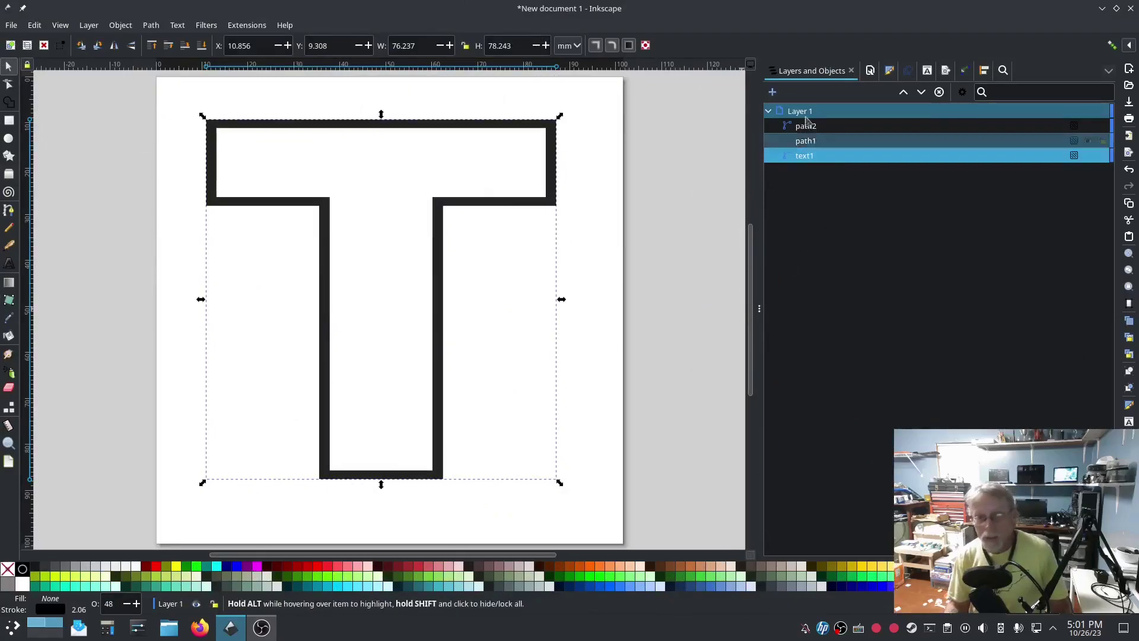
Attach Stop and Trim commands to text1 via Ink/Stitch Attach Commands to Selected Objects.
{"action": "left_click", "coordinate": [250, 29]}
{"action": "mouse_move", "coordinate": [363, 185]}
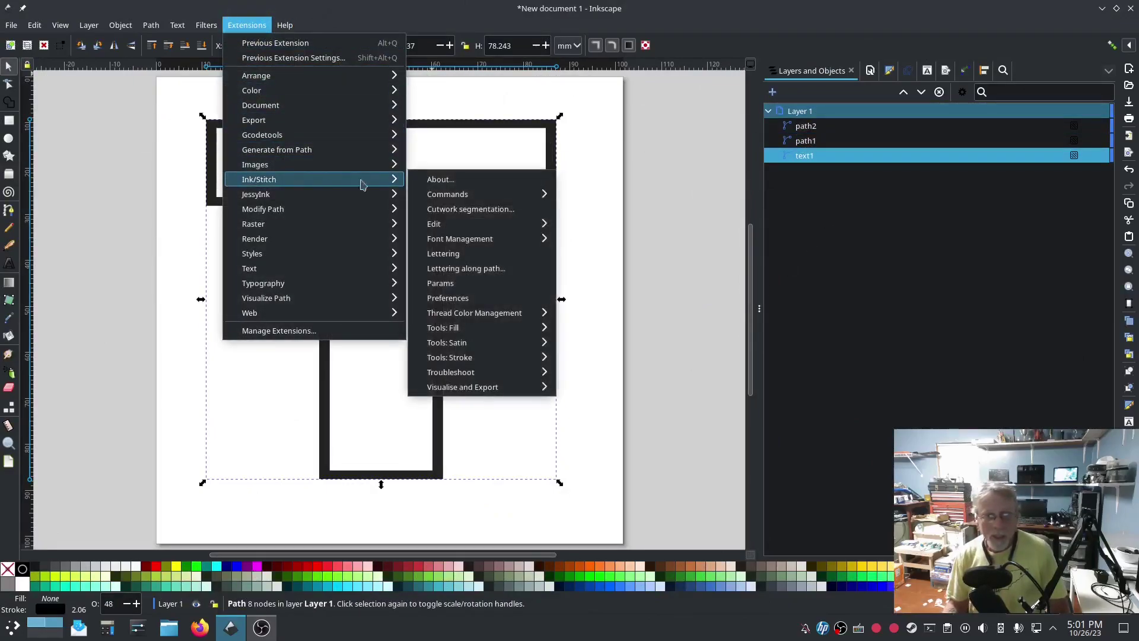
{"action": "mouse_move", "coordinate": [460, 199]}
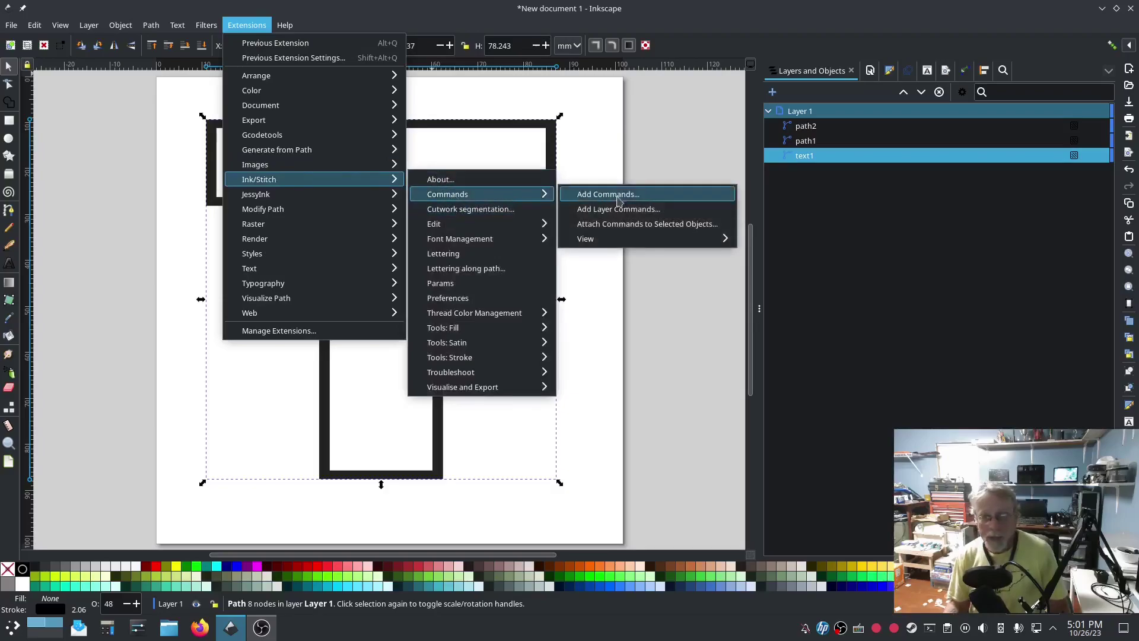
{"action": "left_click", "coordinate": [629, 224]}
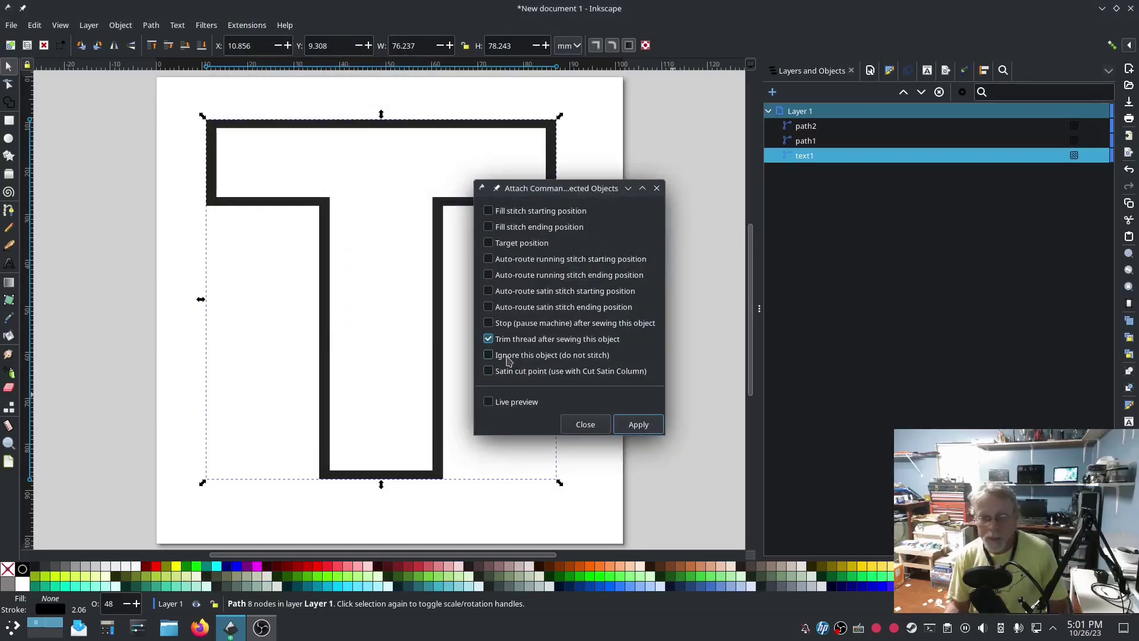
{"action": "left_click", "coordinate": [488, 323]}
{"action": "left_click", "coordinate": [626, 423]}
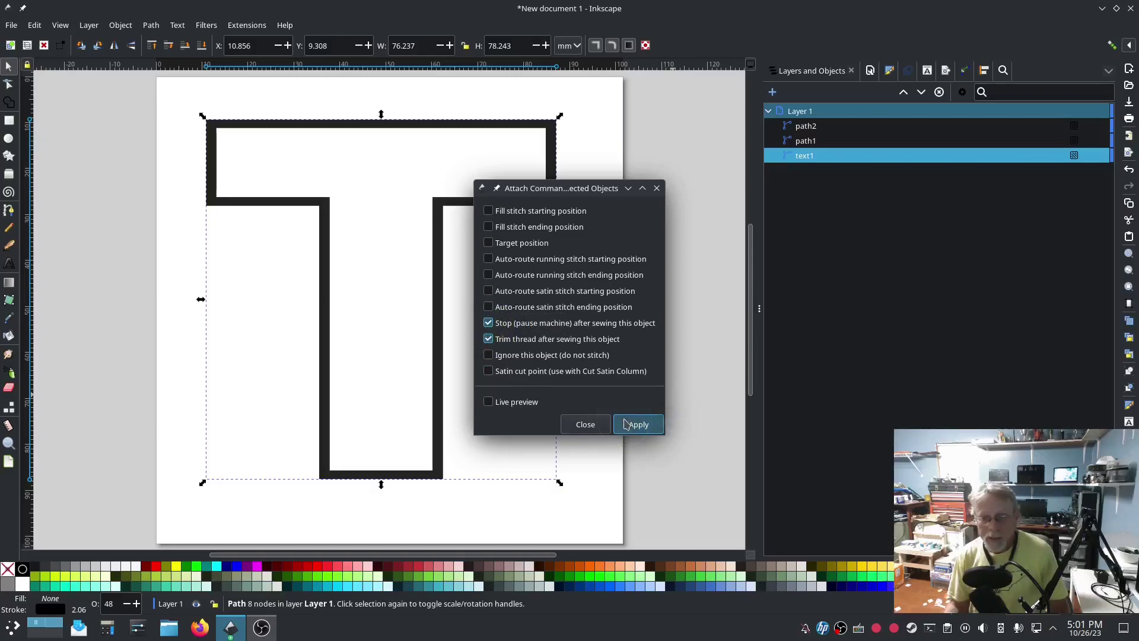
{"action": "left_click", "coordinate": [581, 416]}
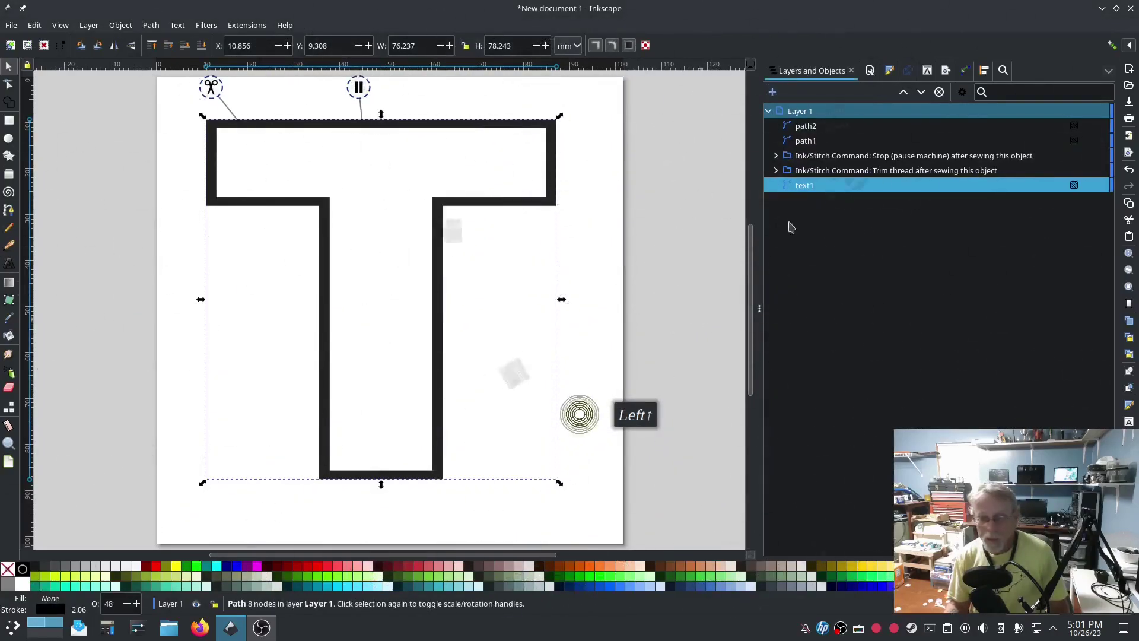
Select path1 and attach the same Stop and Trim commands to it.
{"action": "left_click", "coordinate": [809, 142]}
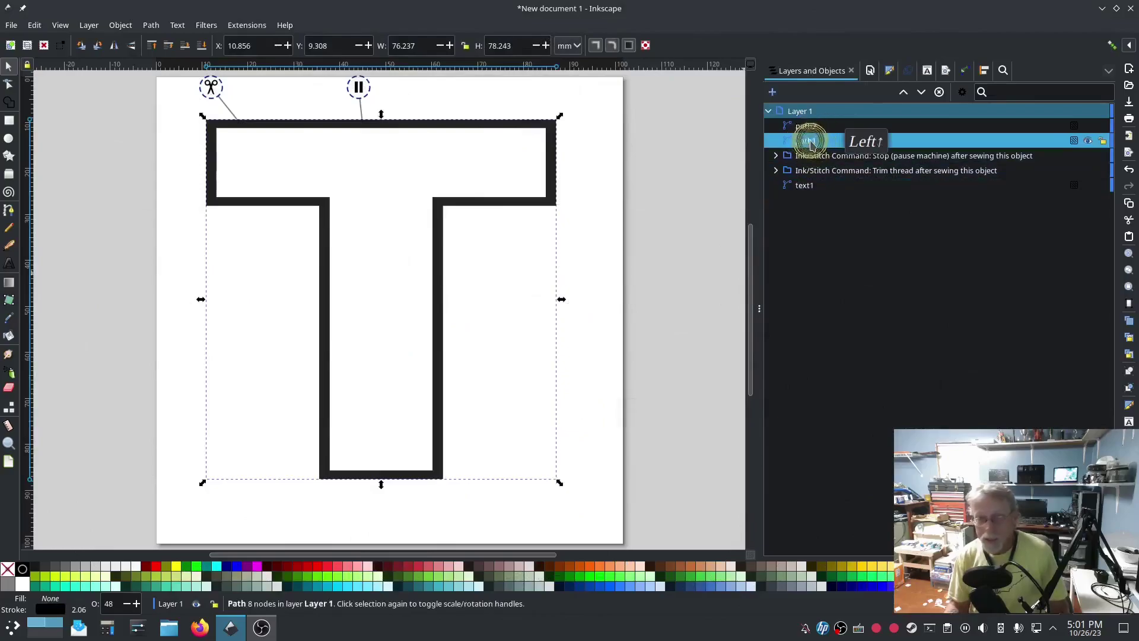
{"action": "left_click", "coordinate": [246, 25]}
{"action": "mouse_move", "coordinate": [287, 179]}
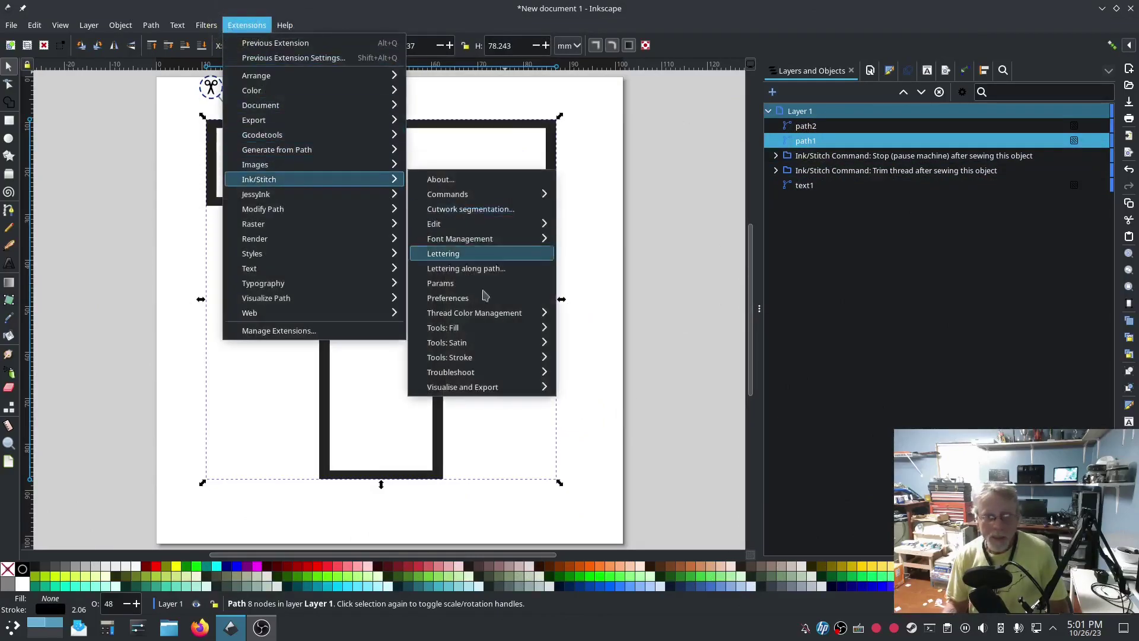
{"action": "mouse_move", "coordinate": [486, 387]}
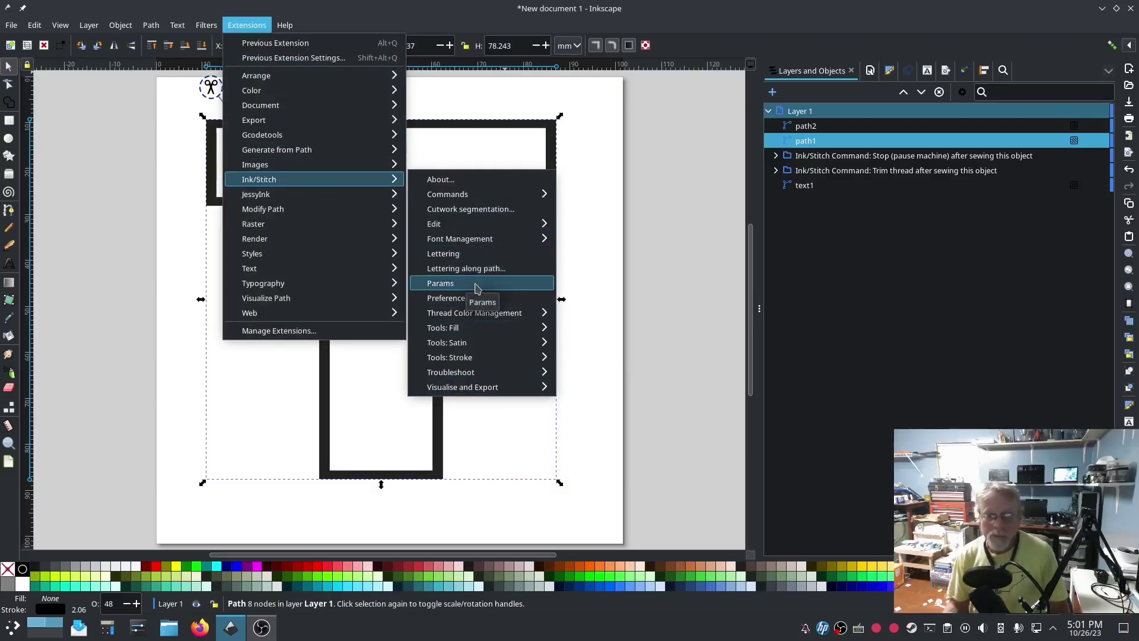
{"action": "mouse_move", "coordinate": [469, 194]}
{"action": "left_click", "coordinate": [593, 222]}
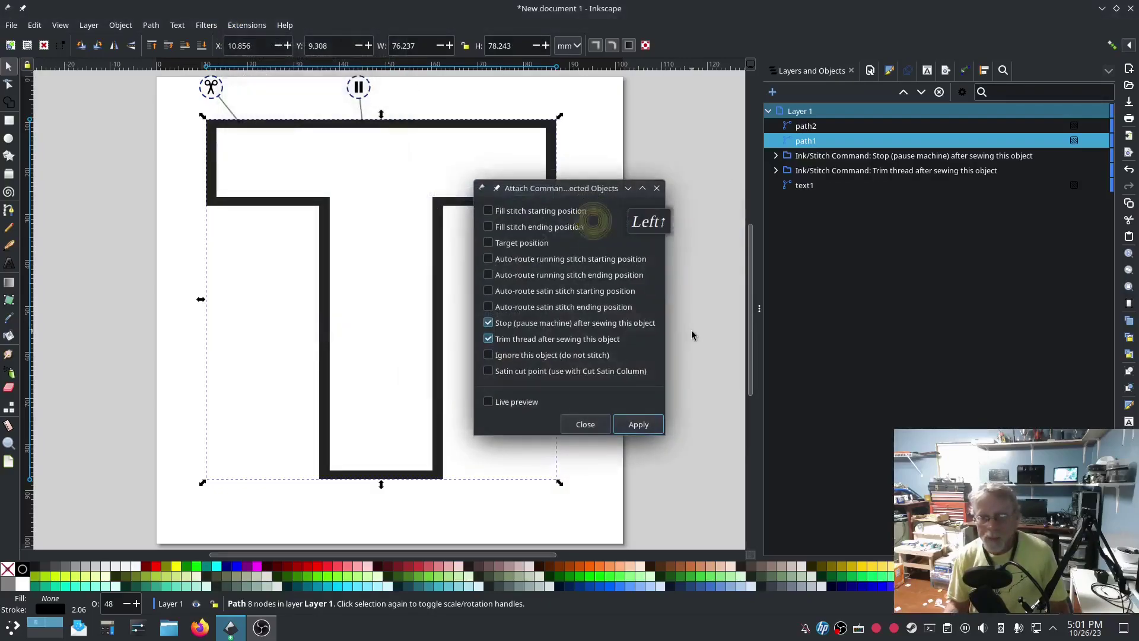
{"action": "left_click", "coordinate": [643, 426]}
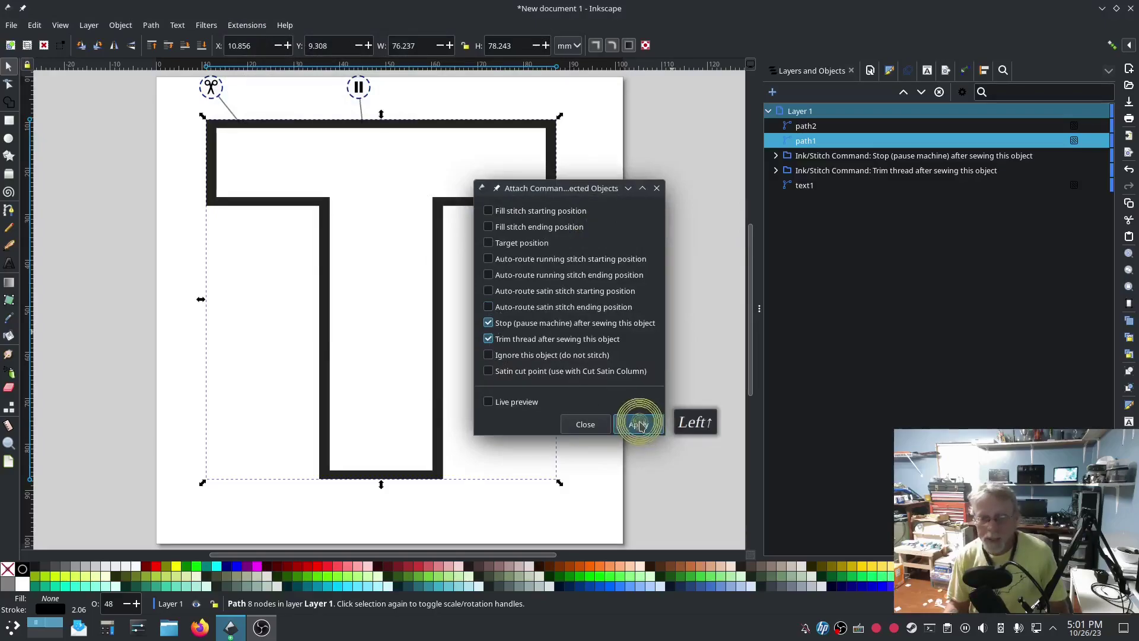
{"action": "left_click", "coordinate": [657, 189]}
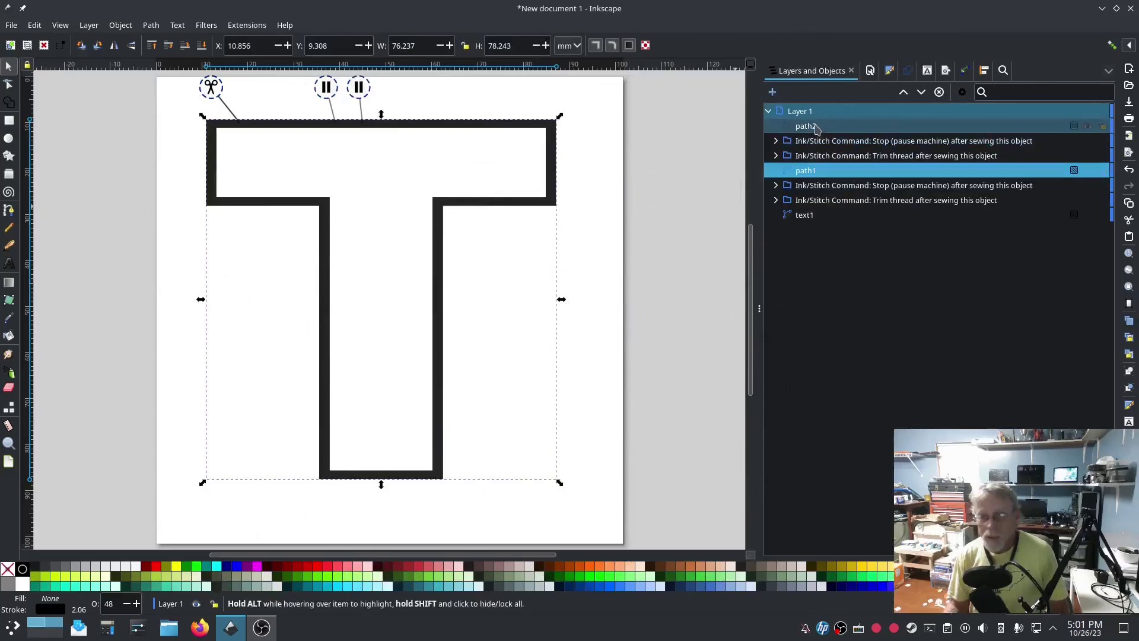
Select path2 and untick Stop After in its Ink/Stitch running-stitch parameters, then Apply and Quit.
{"action": "left_click", "coordinate": [817, 128]}
{"action": "left_click", "coordinate": [254, 25]}
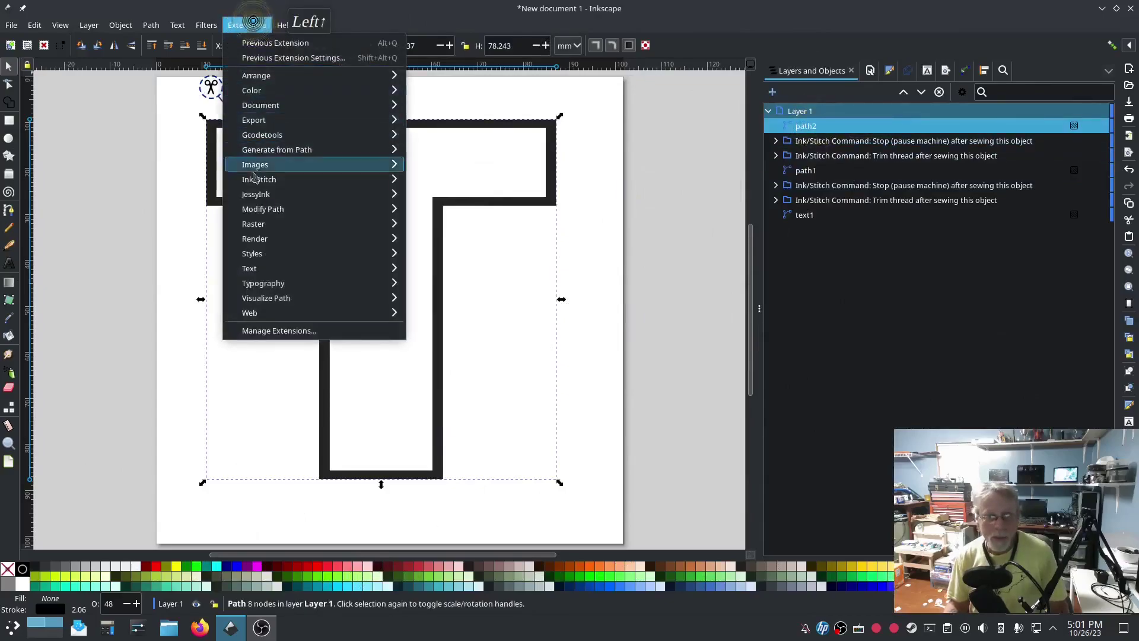
{"action": "left_click", "coordinate": [441, 276]}
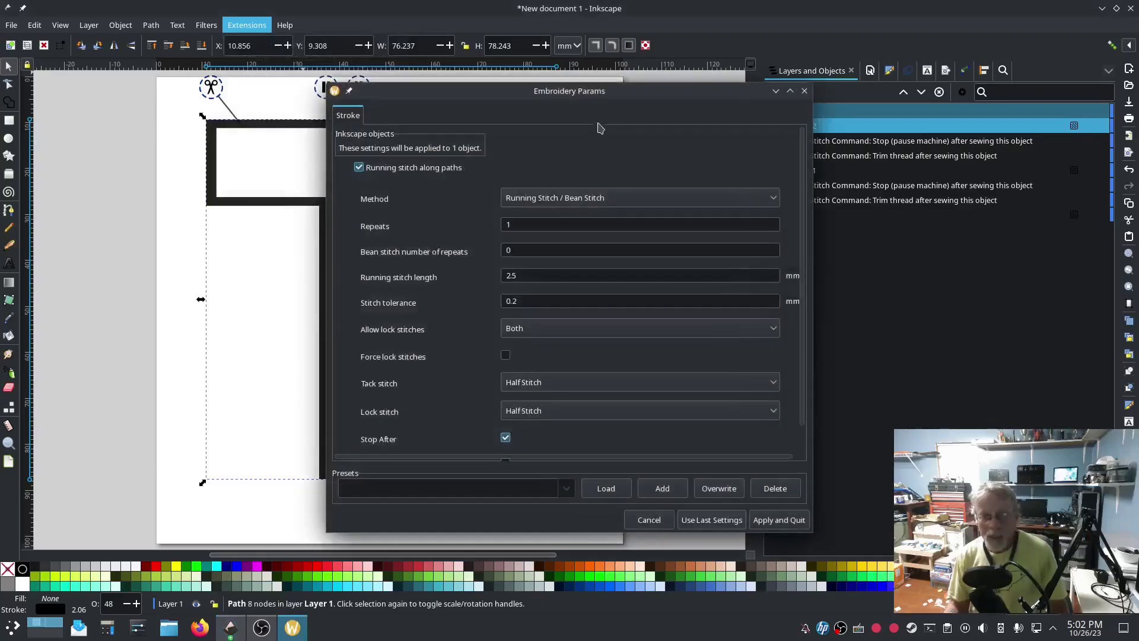
{"action": "left_click", "coordinate": [569, 89]}
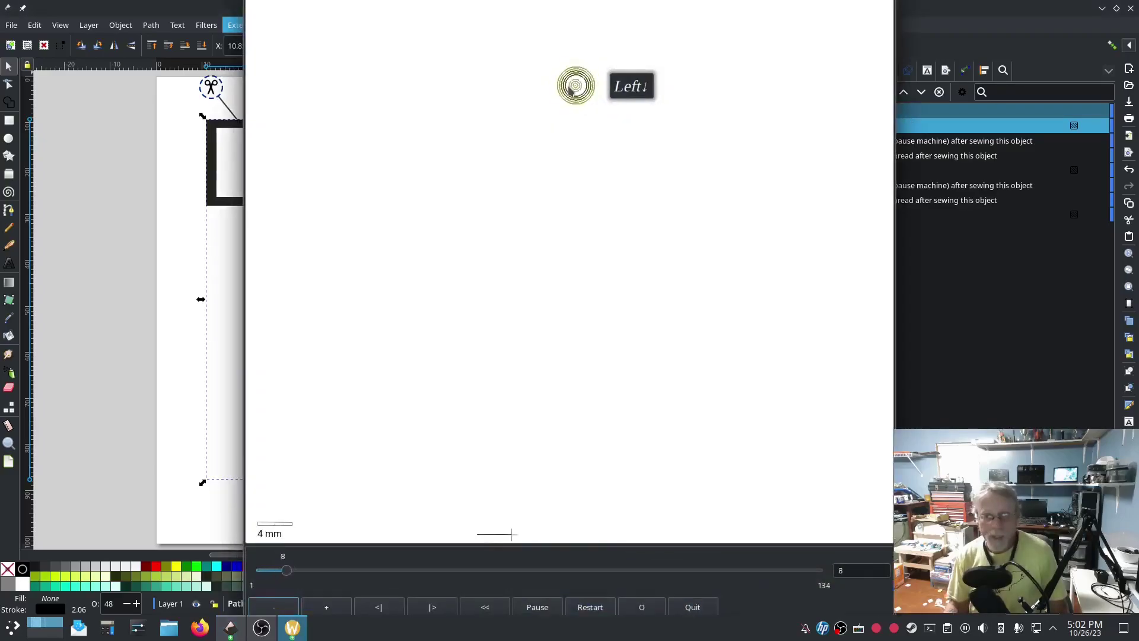
{"action": "left_click", "coordinate": [692, 607]}
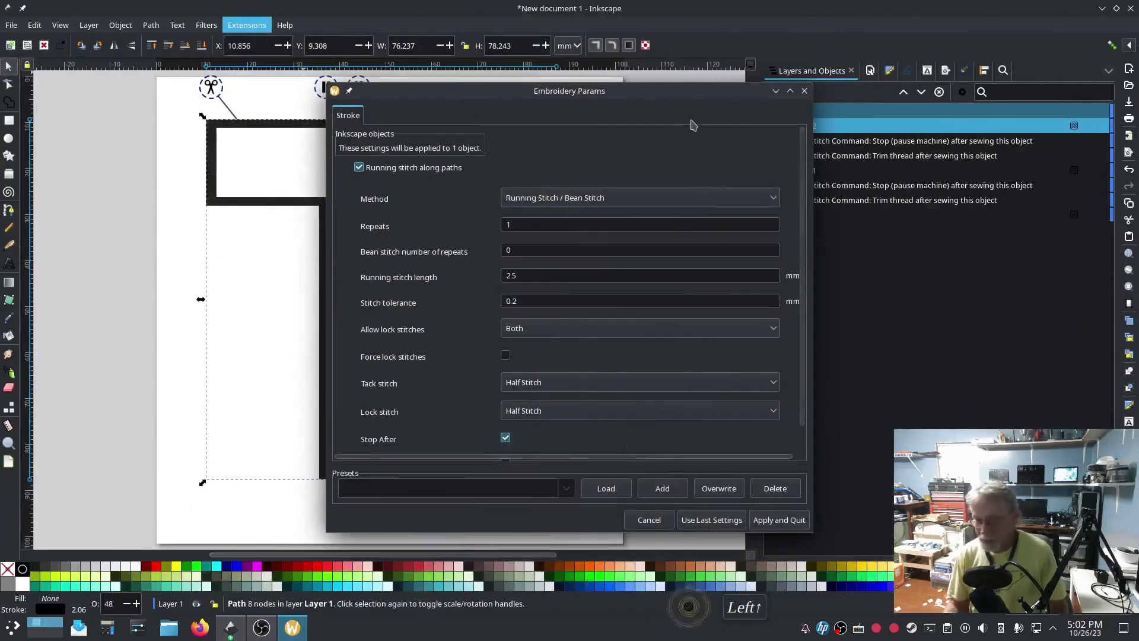
{"action": "left_click_drag", "start_coordinate": [630, 99], "coordinate": [401, 51]}
{"action": "scroll", "coordinate": [193, 319], "scroll_direction": "down", "scroll_amount": 1}
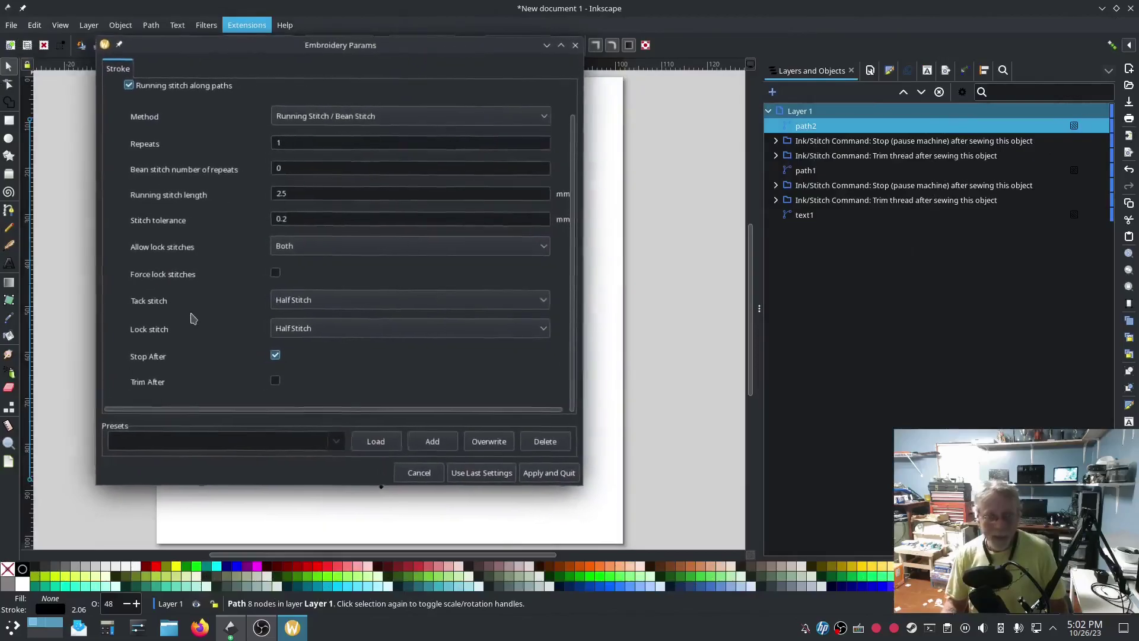
{"action": "left_click", "coordinate": [276, 355]}
{"action": "left_click", "coordinate": [204, 473]}
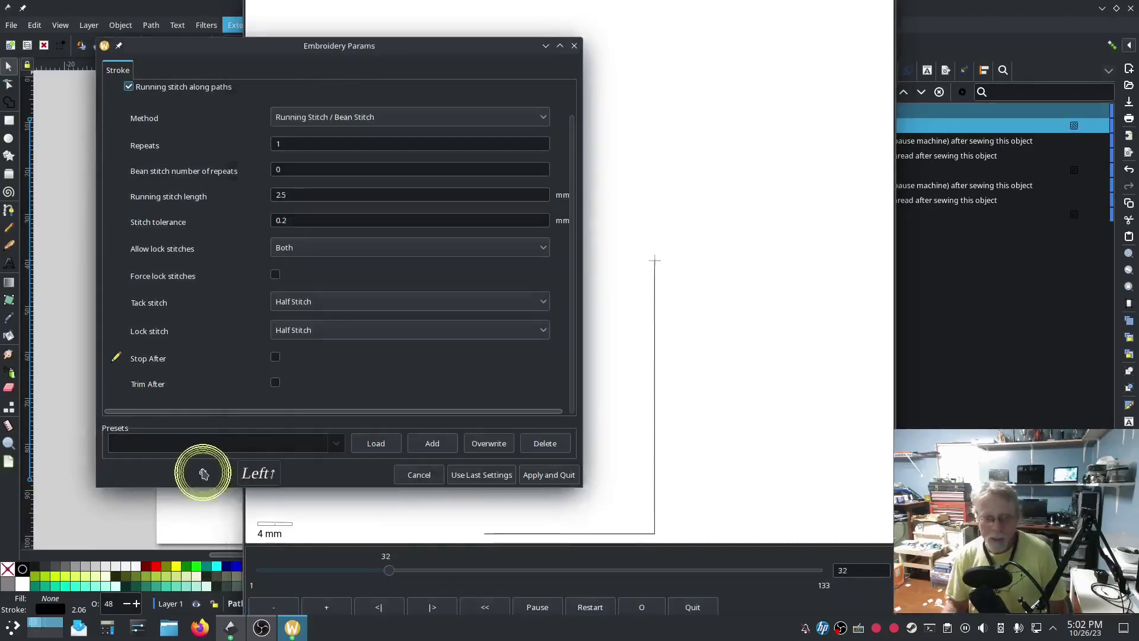
{"action": "left_click", "coordinate": [544, 474]}
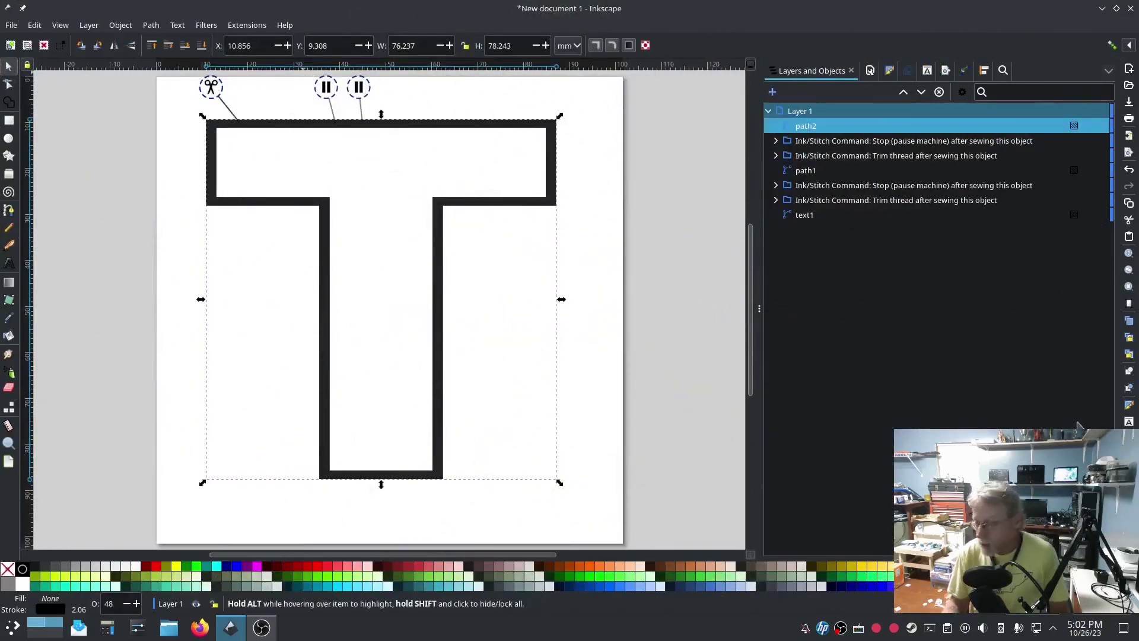
Select Layer 1 and run Ink/Stitch Display|Hide Object Commands to hide the stop and trim symbols.
{"action": "left_click", "coordinate": [807, 170]}
{"action": "left_click", "coordinate": [811, 215], "text": "ctrl"}
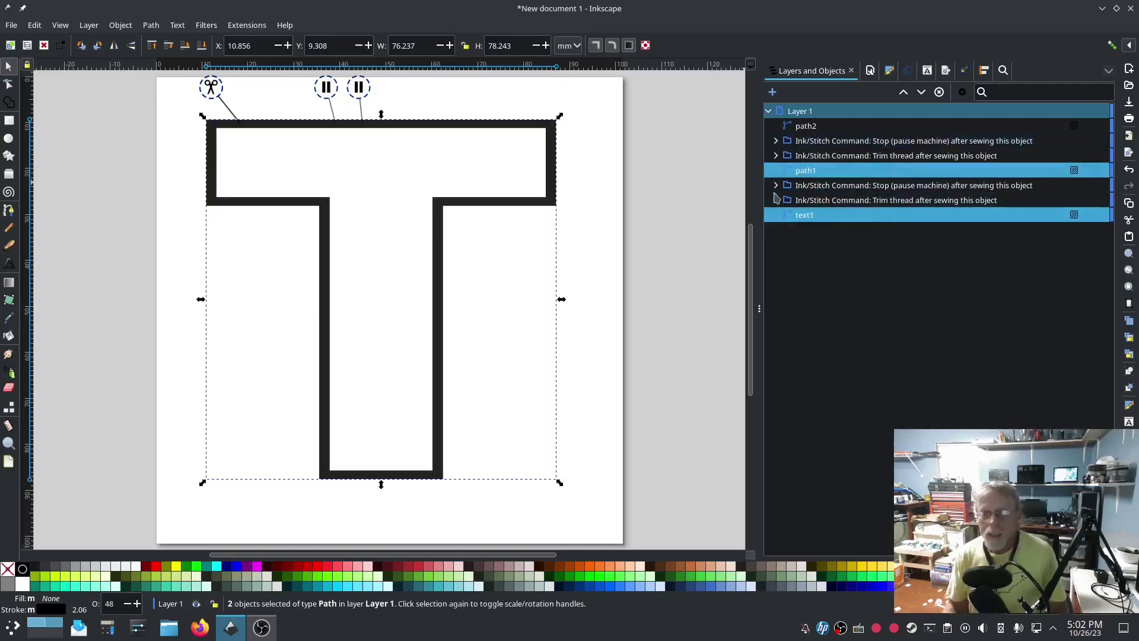
{"action": "left_click", "coordinate": [693, 167]}
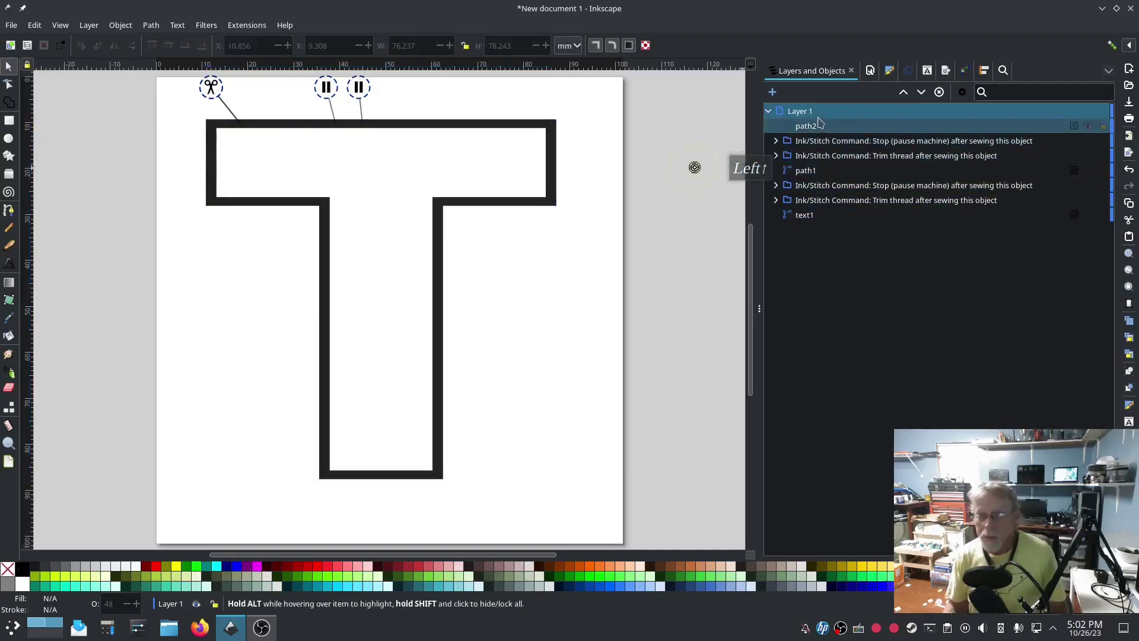
{"action": "left_click", "coordinate": [814, 111]}
{"action": "scroll", "coordinate": [405, 254], "scroll_direction": "up", "scroll_amount": 3}
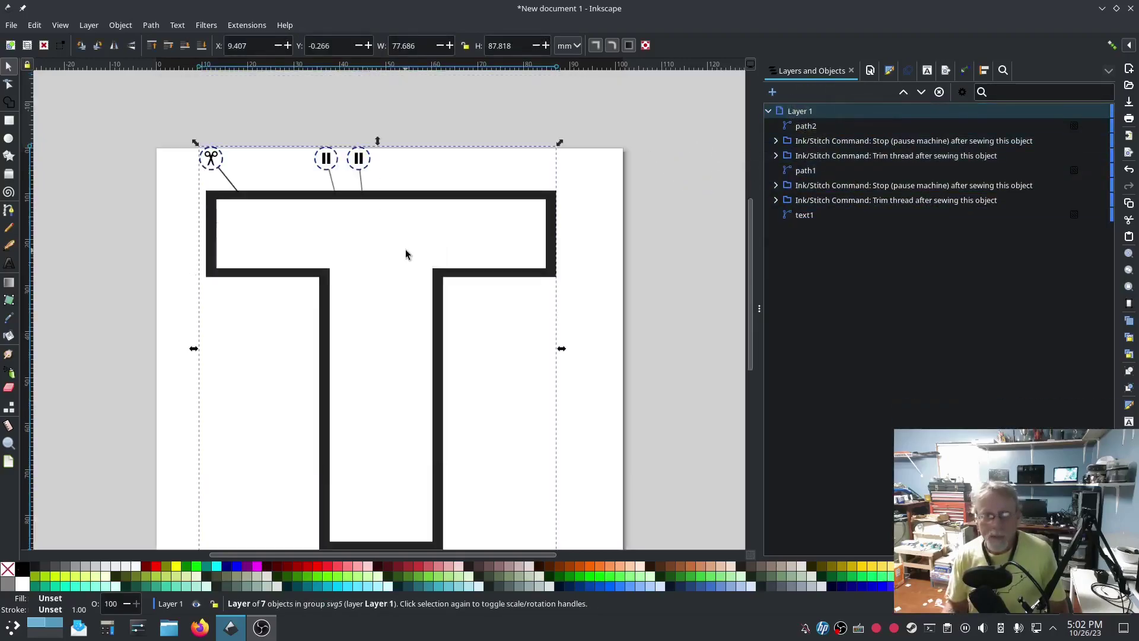
{"action": "left_click", "coordinate": [247, 25]}
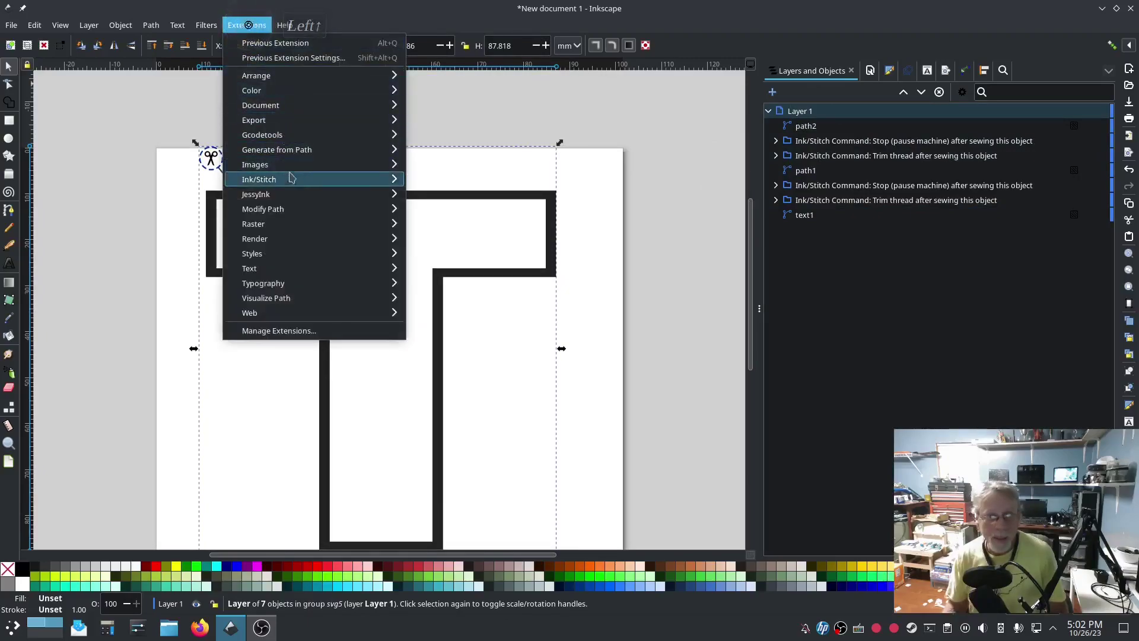
{"action": "mouse_move", "coordinate": [290, 178]}
{"action": "mouse_move", "coordinate": [475, 194]}
{"action": "mouse_move", "coordinate": [653, 238]}
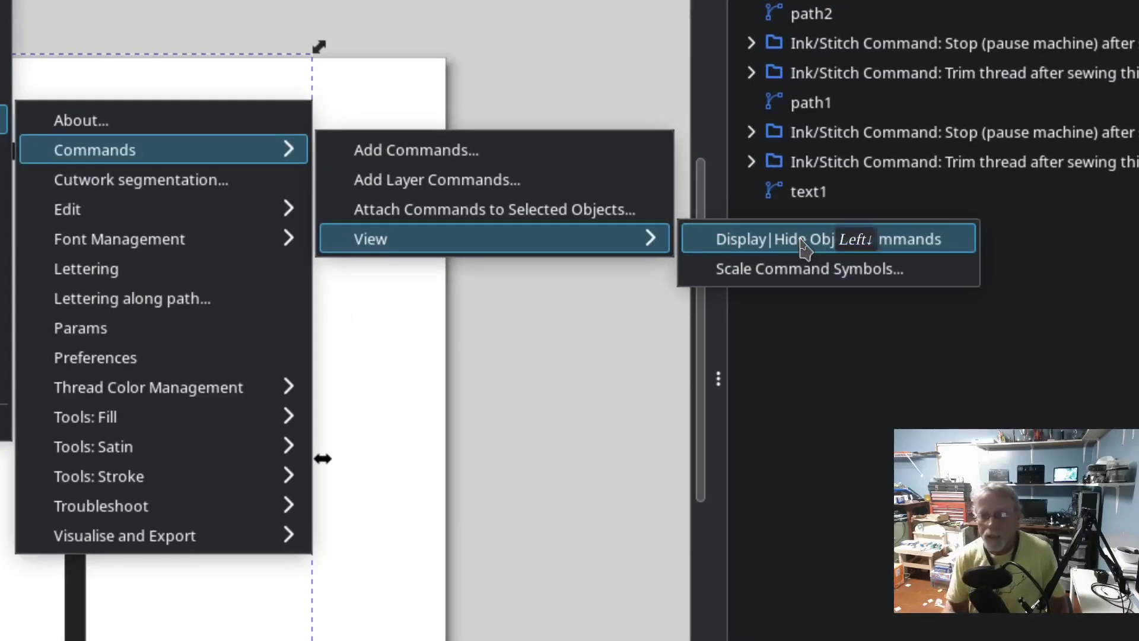
{"action": "left_click", "coordinate": [803, 240]}
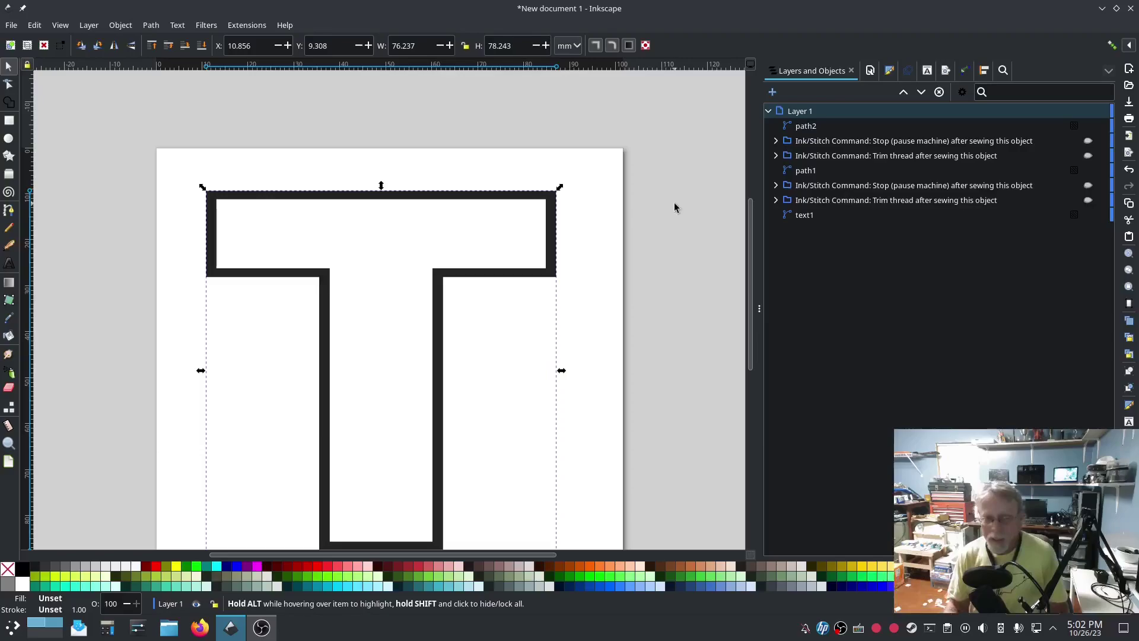
Hide text1 and path1 with their eye icons, then select the grey path2 outline.
{"action": "left_click", "coordinate": [803, 215]}
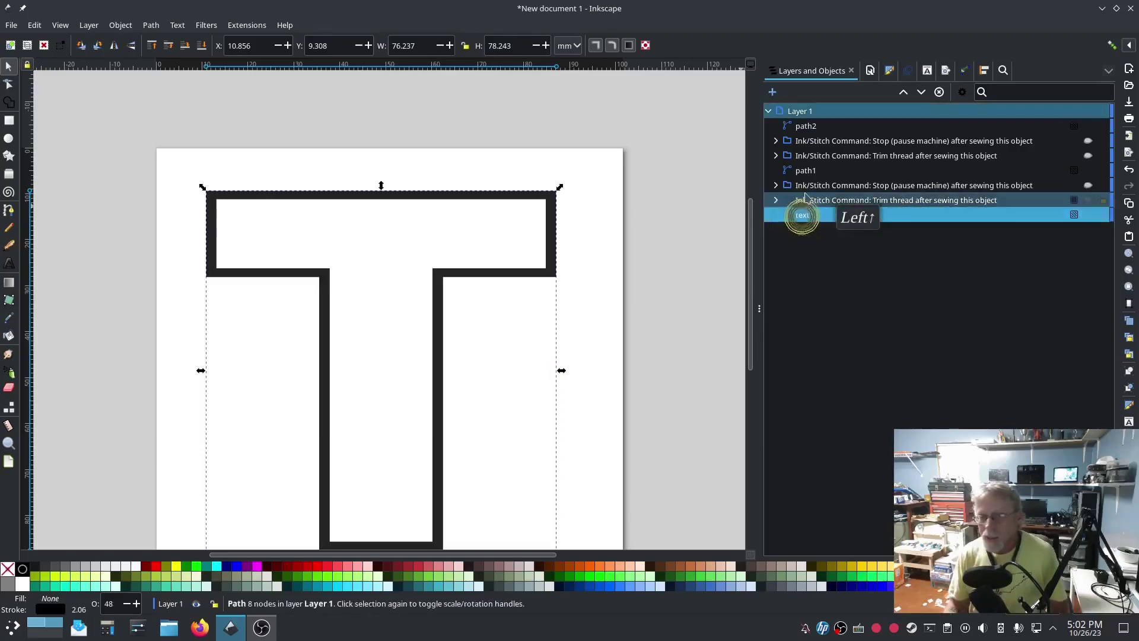
{"action": "left_click", "coordinate": [801, 171], "text": "ctrl"}
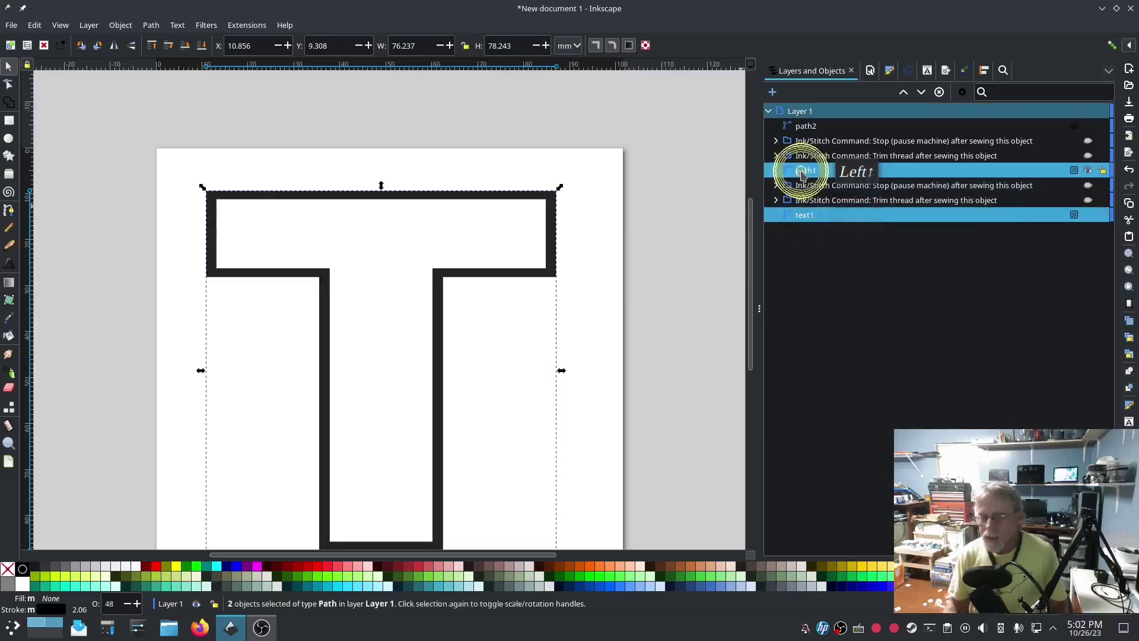
{"action": "left_click", "coordinate": [1089, 171]}
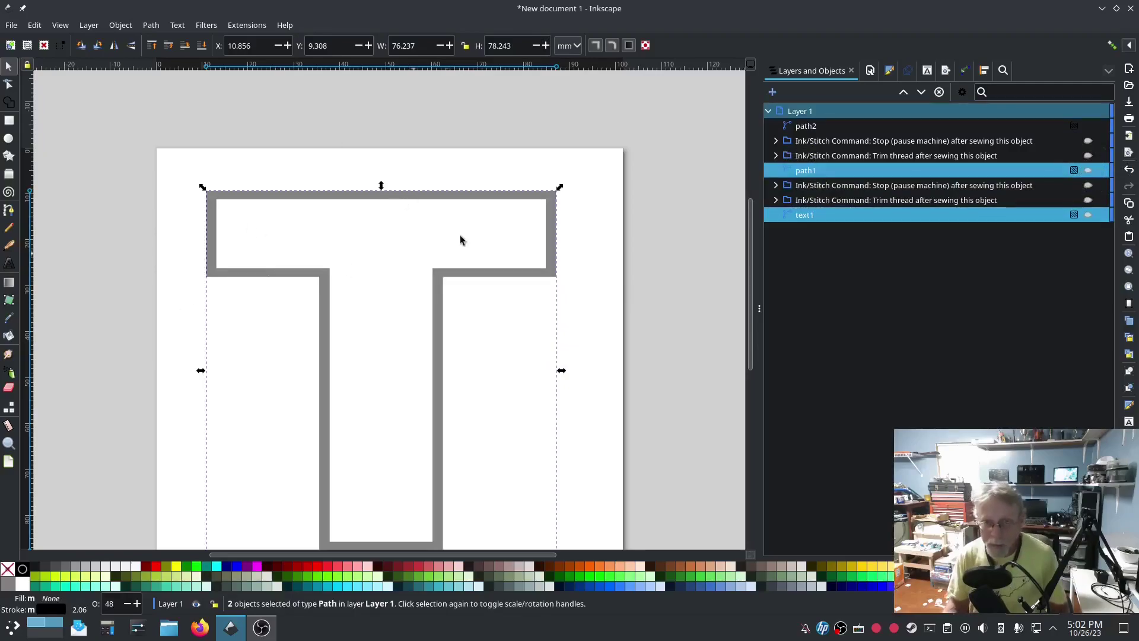
{"action": "left_click", "coordinate": [802, 126]}
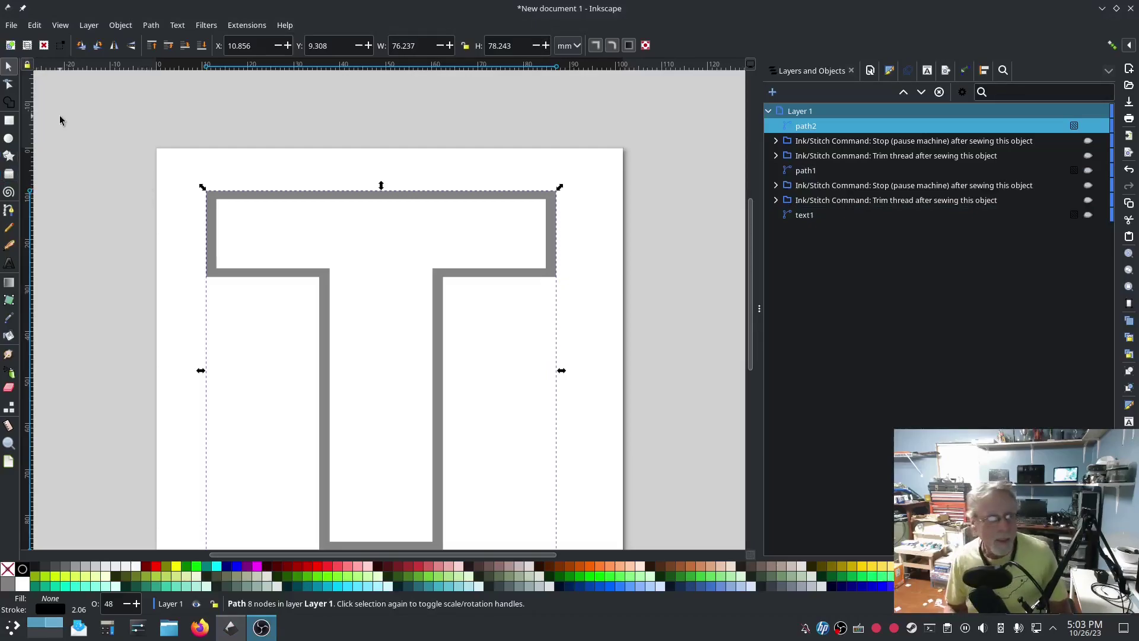
Draw a short diagonal Pen line down-right from near the page's top-left corner.
{"action": "left_click", "coordinate": [9, 209]}
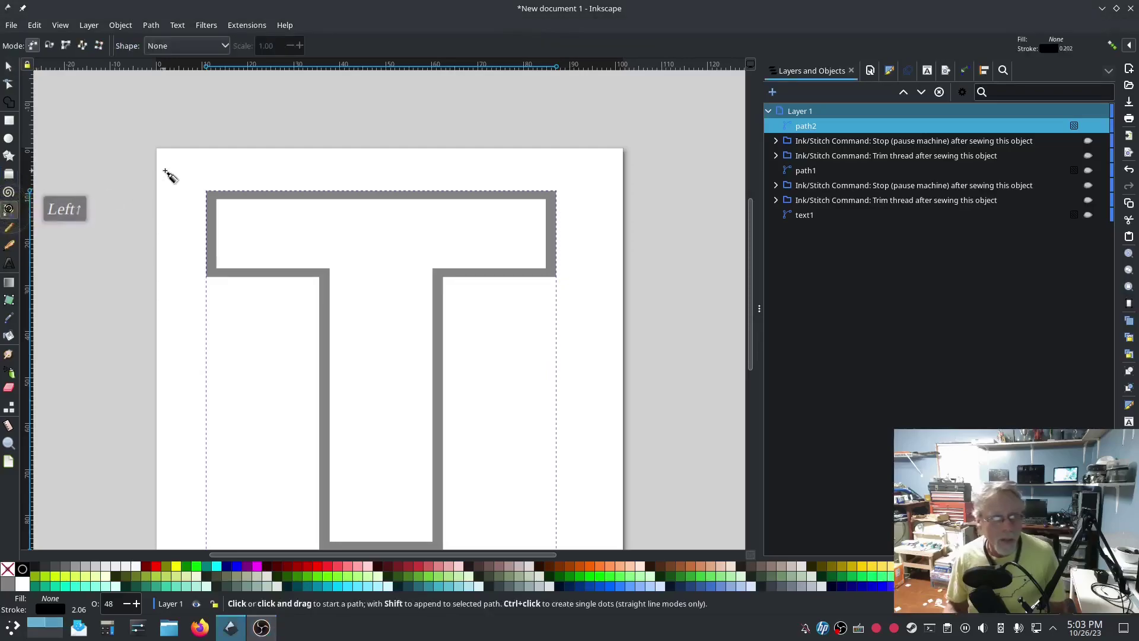
{"action": "scroll", "coordinate": [169, 162], "scroll_direction": "up", "scroll_amount": 1}
{"action": "scroll", "coordinate": [184, 166], "scroll_direction": "up", "scroll_amount": 2}
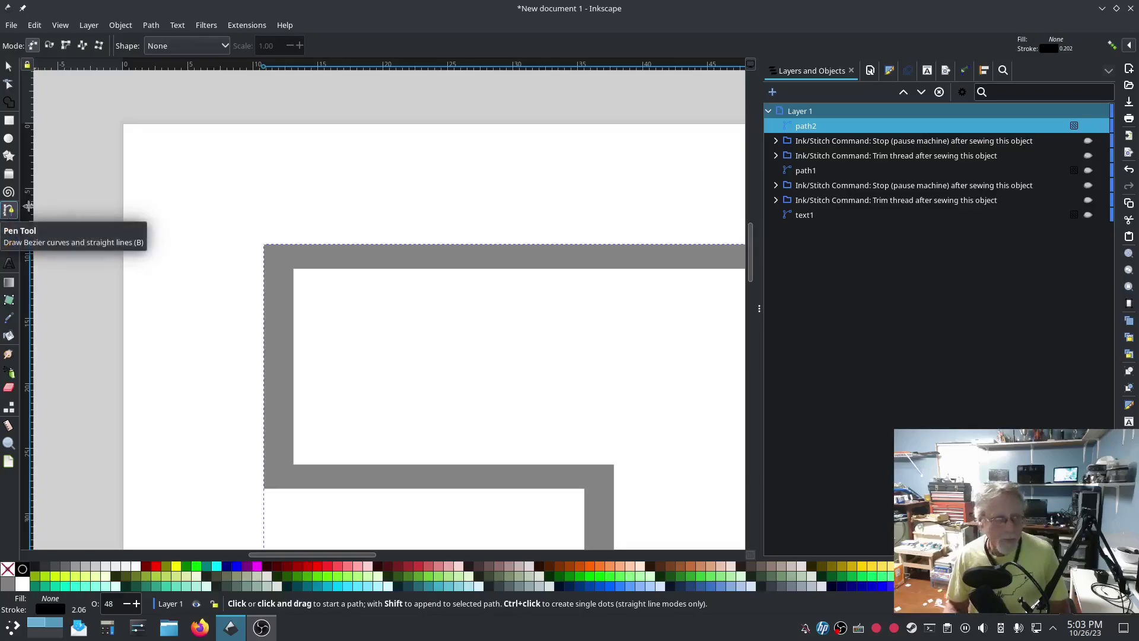
{"action": "left_click", "coordinate": [144, 142]}
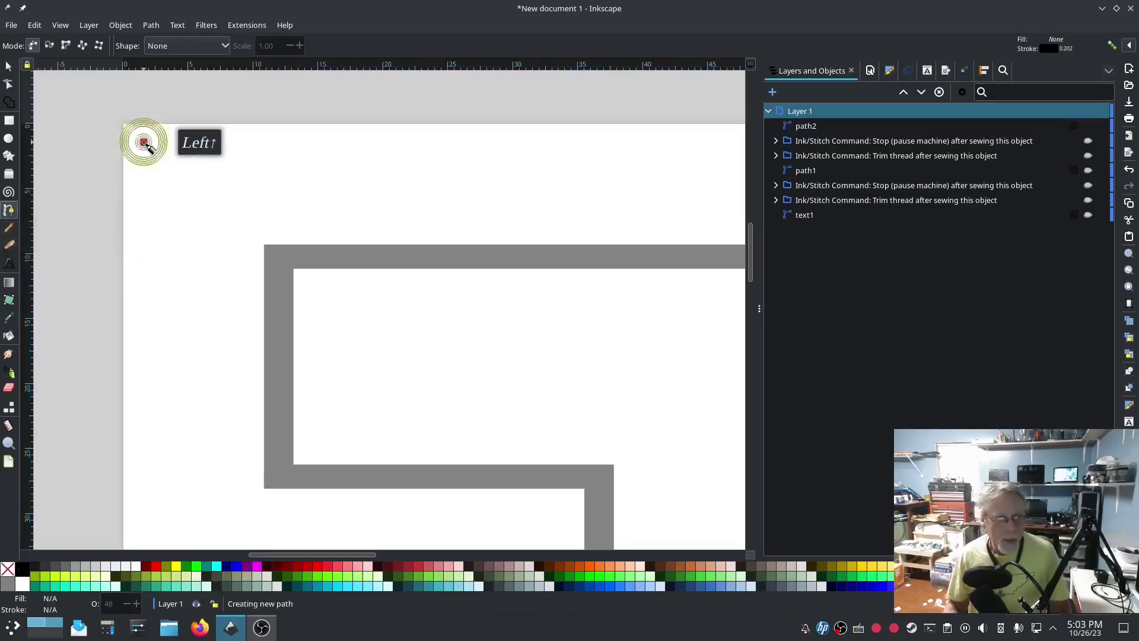
{"action": "left_click", "coordinate": [212, 211]}
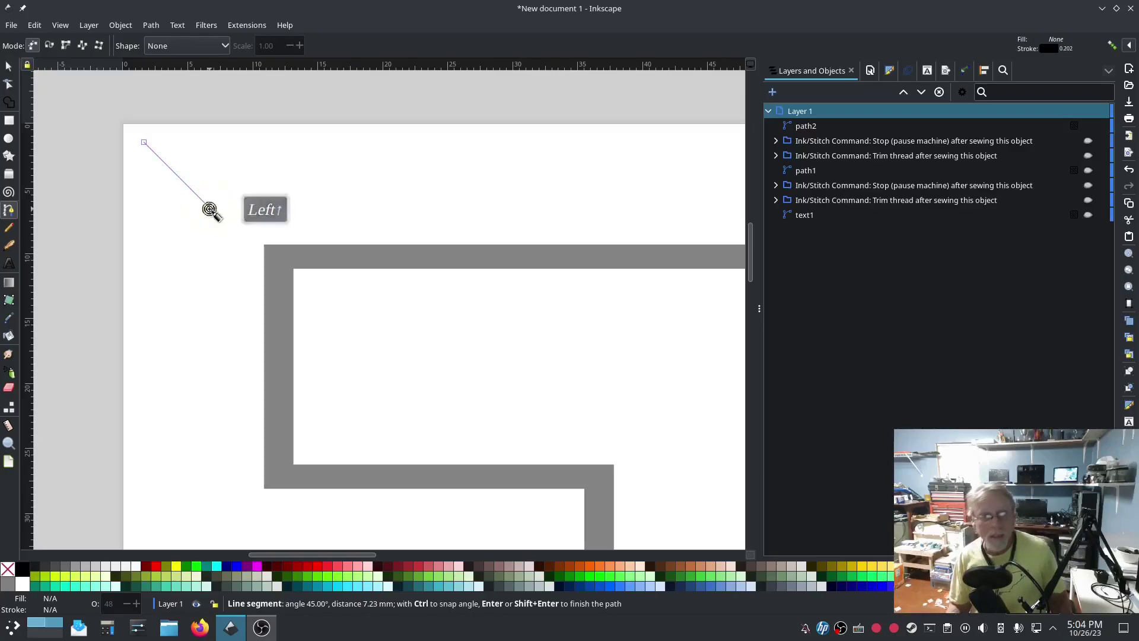
{"action": "key", "text": "Return"}
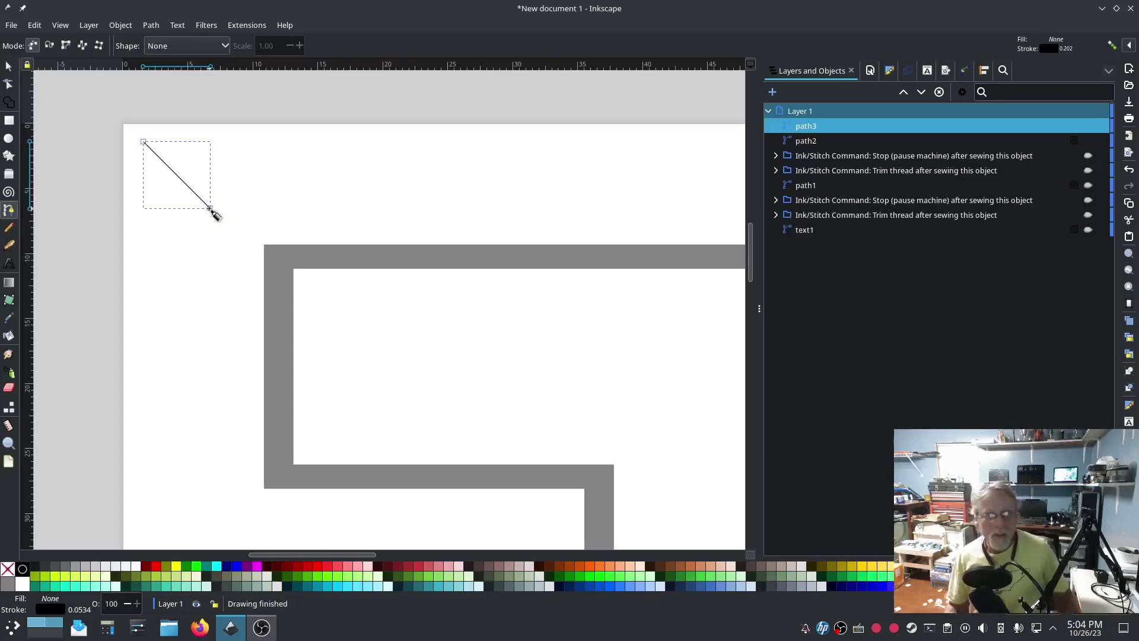
Measure the new line as 45° and 5.15 mm across, then return to the Selector.
{"action": "left_click", "coordinate": [9, 67]}
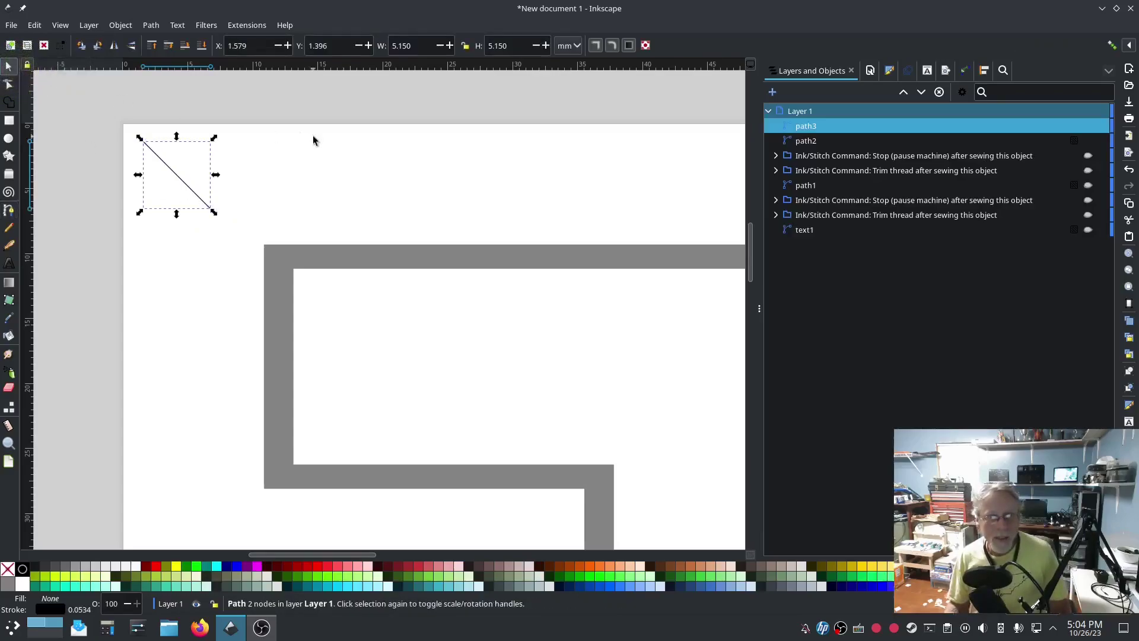
{"action": "left_click", "coordinate": [9, 426]}
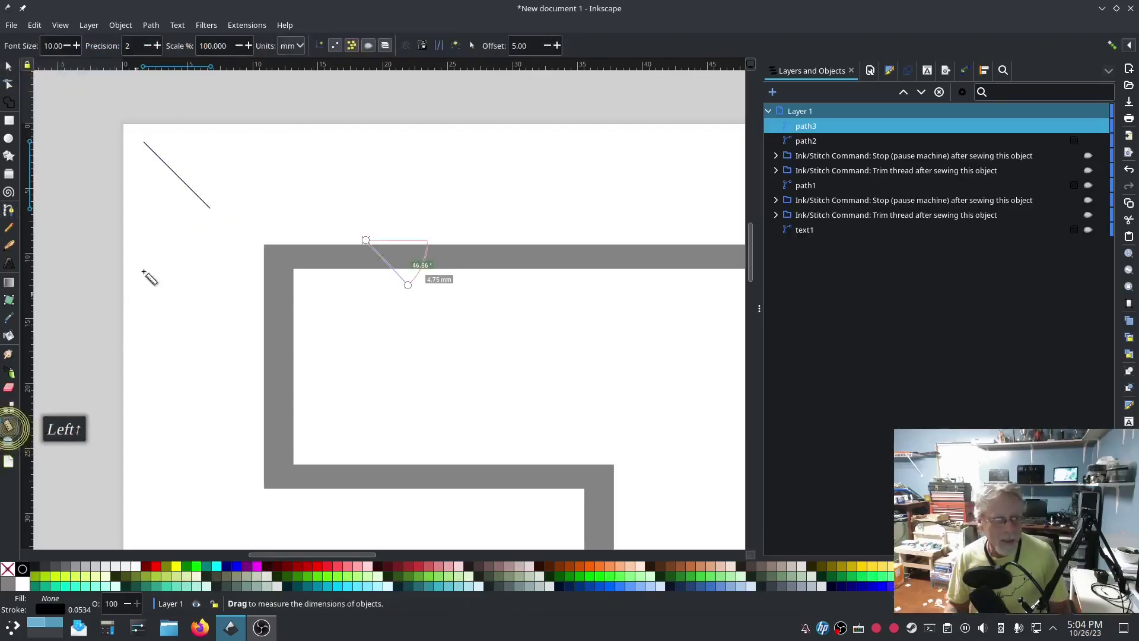
{"action": "left_click_drag", "start_coordinate": [143, 144], "coordinate": [211, 209]}
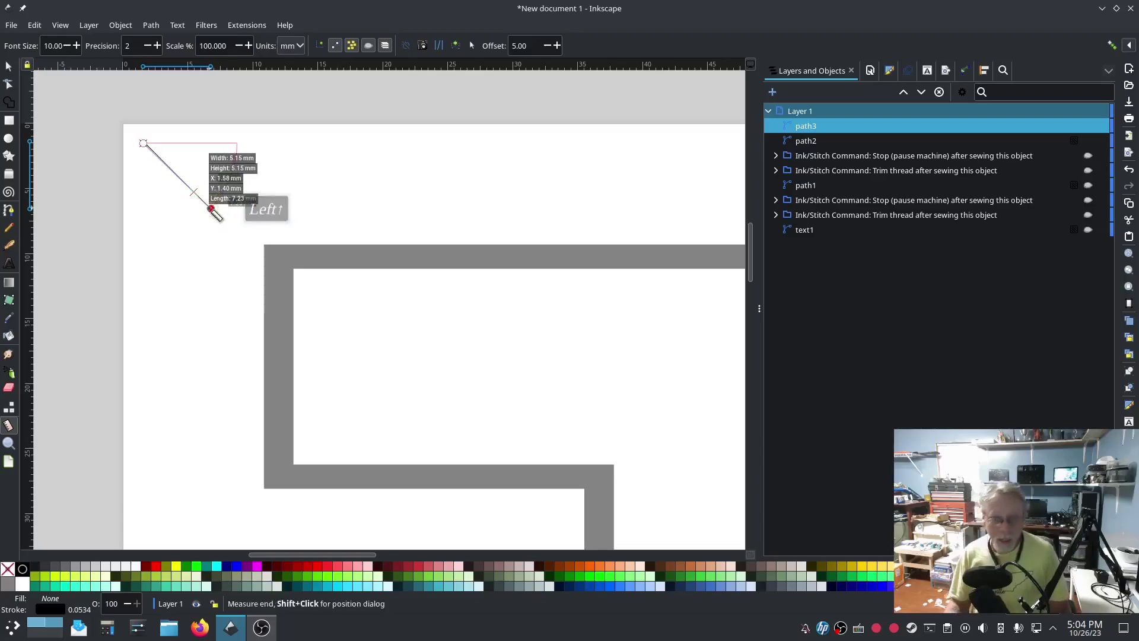
{"action": "left_click", "coordinate": [9, 67]}
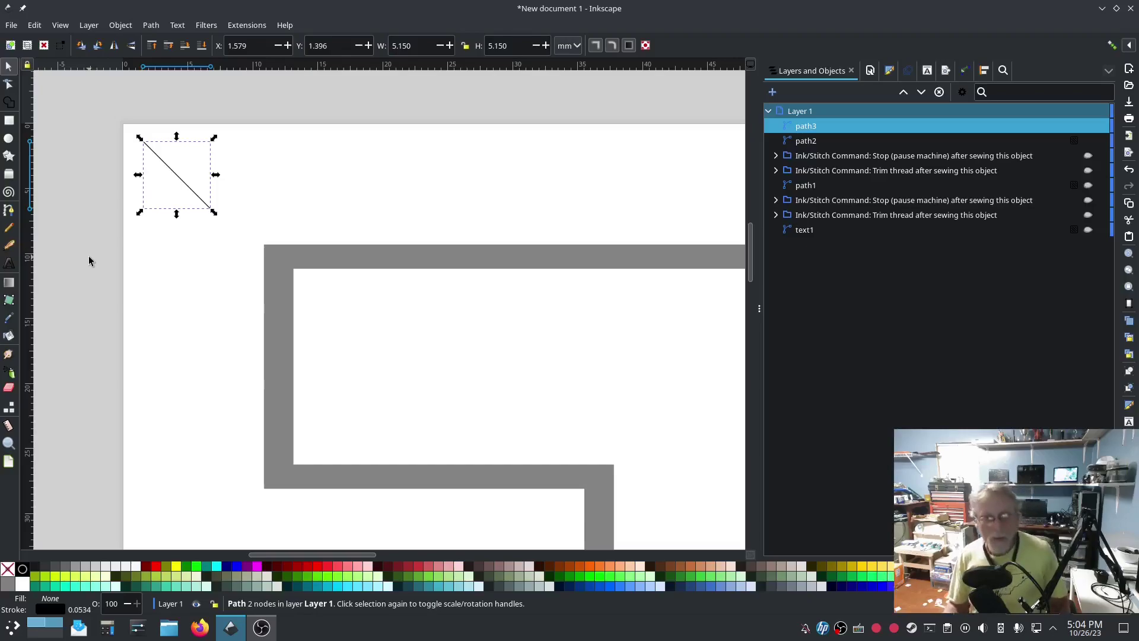
Duplicate the diagonal line and rotate the copy 90° so the two form an X.
{"action": "key", "text": "ctrl+d"}
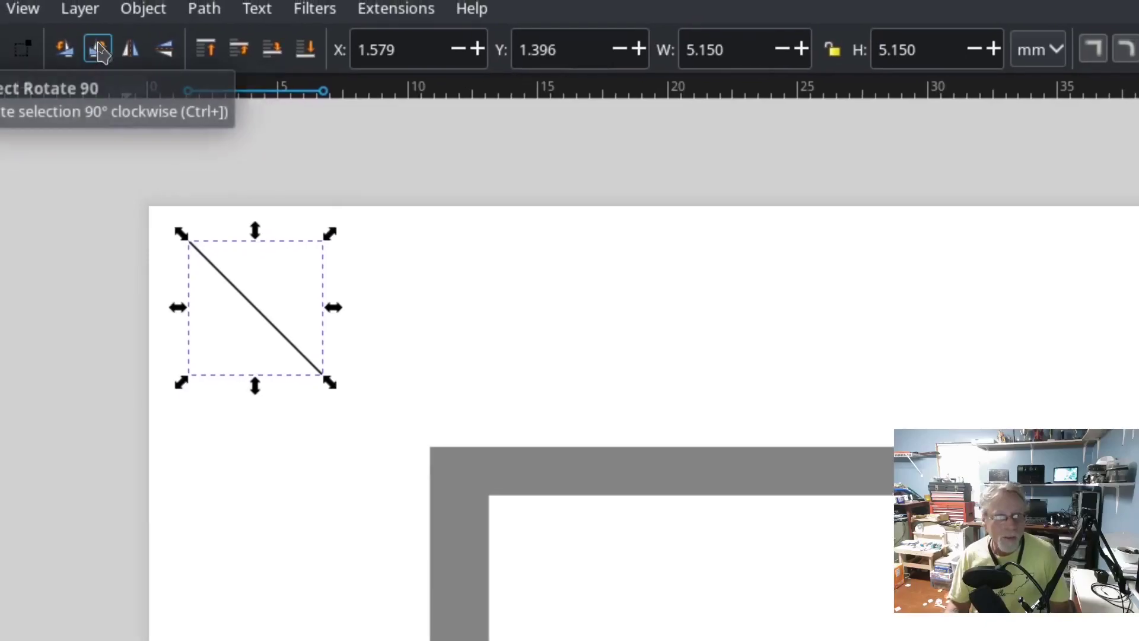
{"action": "left_click", "coordinate": [69, 51]}
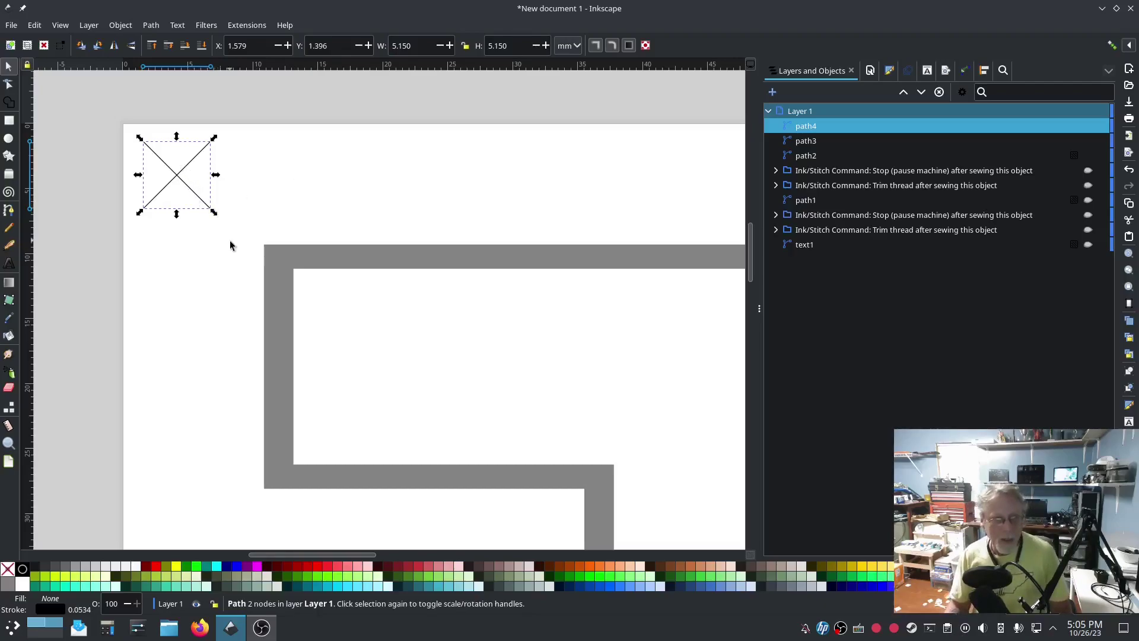
Combine both crossing diagonals into one 4-node X path with Ctrl+K, then select the T outline.
{"action": "left_click_drag", "start_coordinate": [230, 245], "coordinate": [117, 109]}
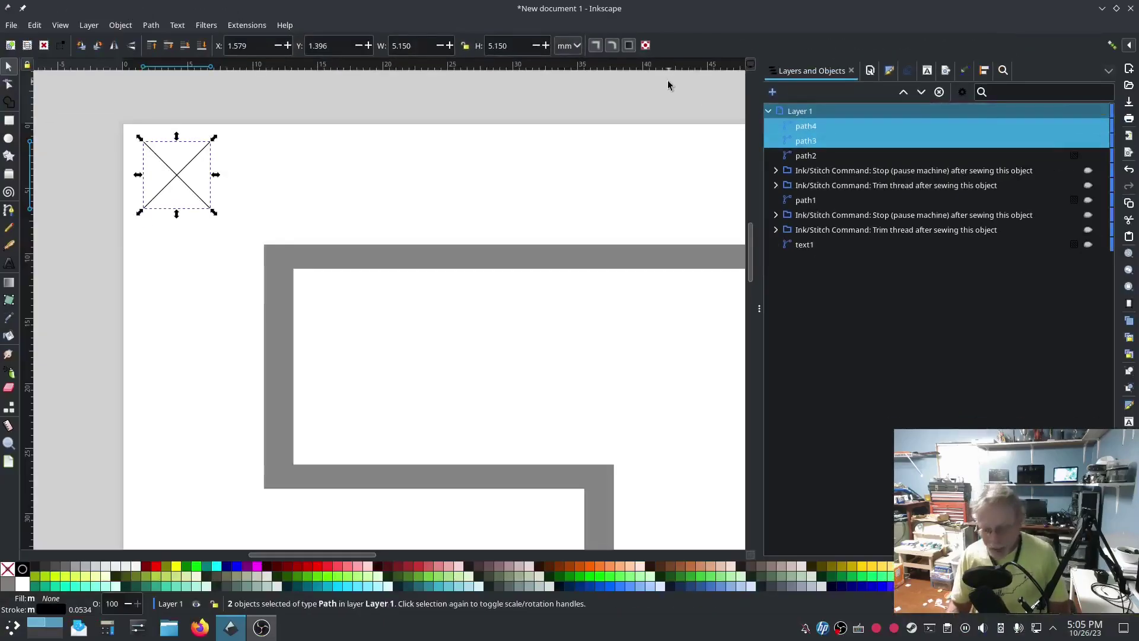
{"action": "key", "text": "ctrl"}
{"action": "key", "text": "ctrl+k"}
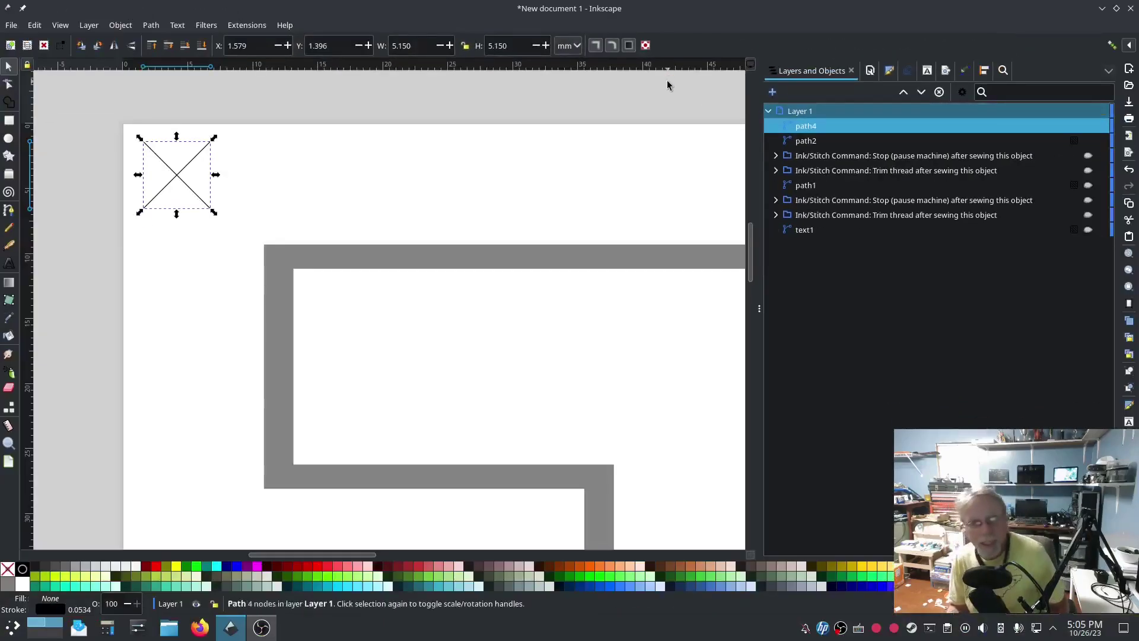
{"action": "left_click", "coordinate": [127, 25]}
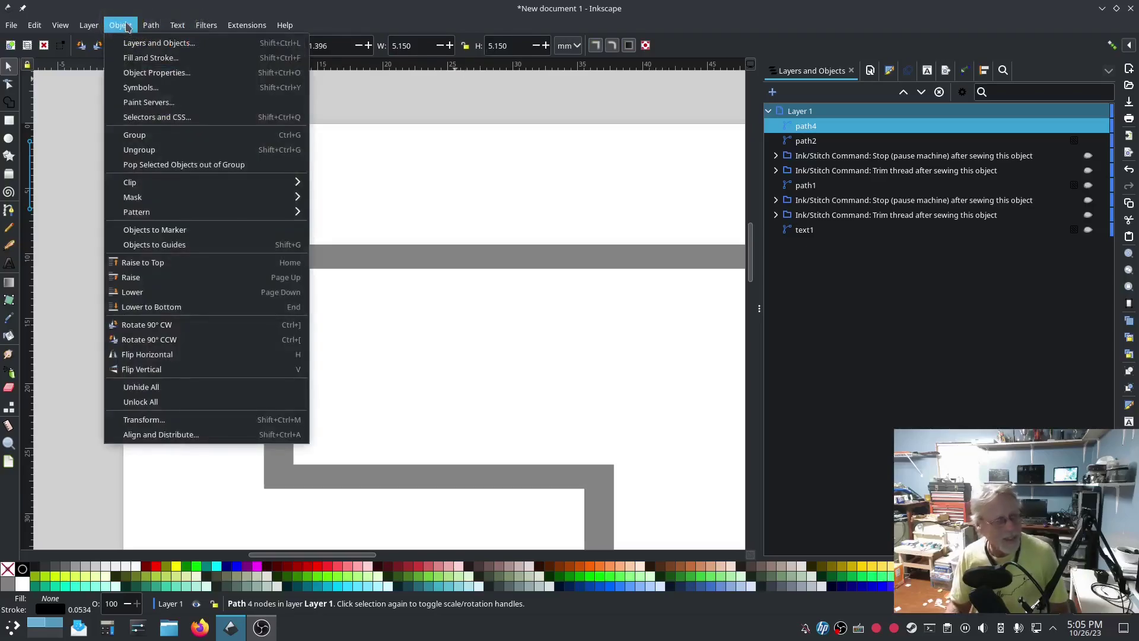
{"action": "mouse_move", "coordinate": [149, 29]}
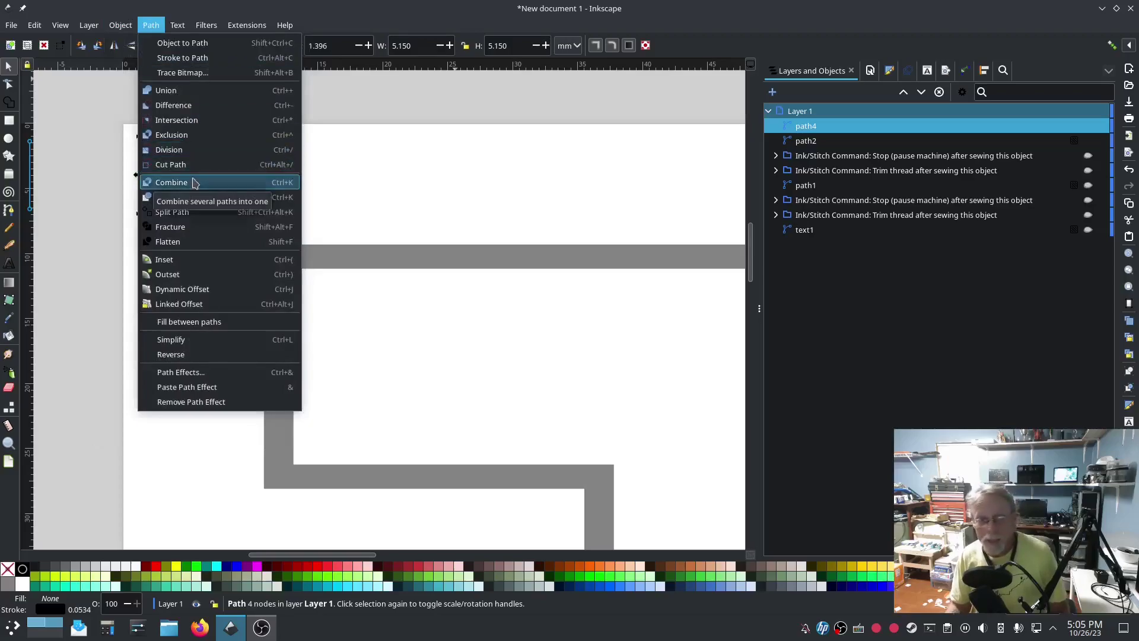
{"action": "left_click", "coordinate": [496, 151]}
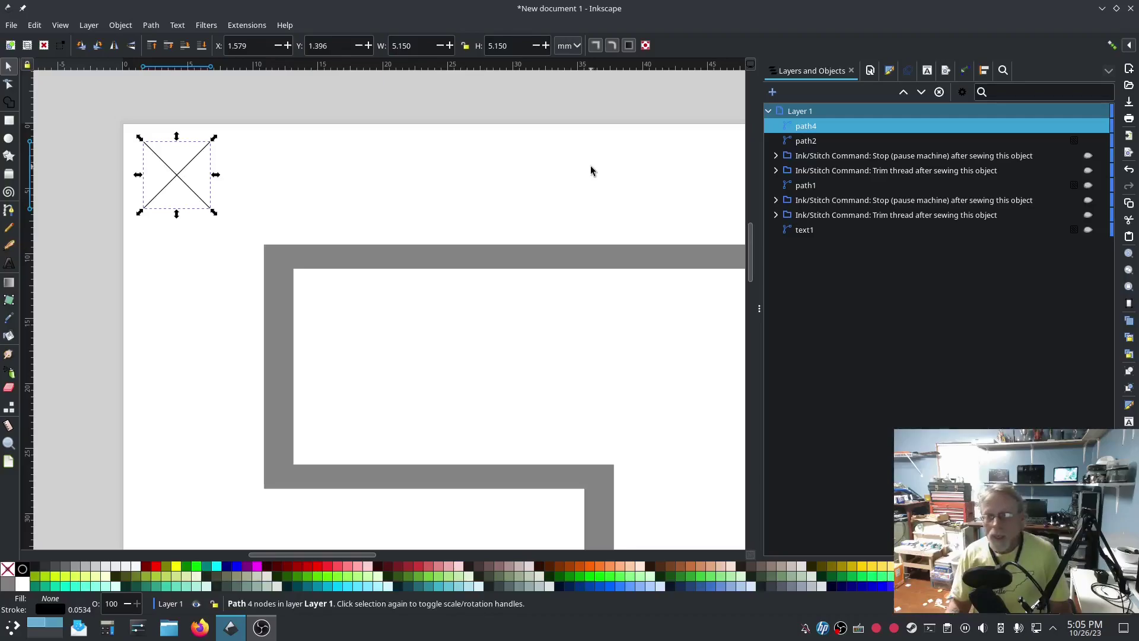
{"action": "left_click", "coordinate": [448, 258]}
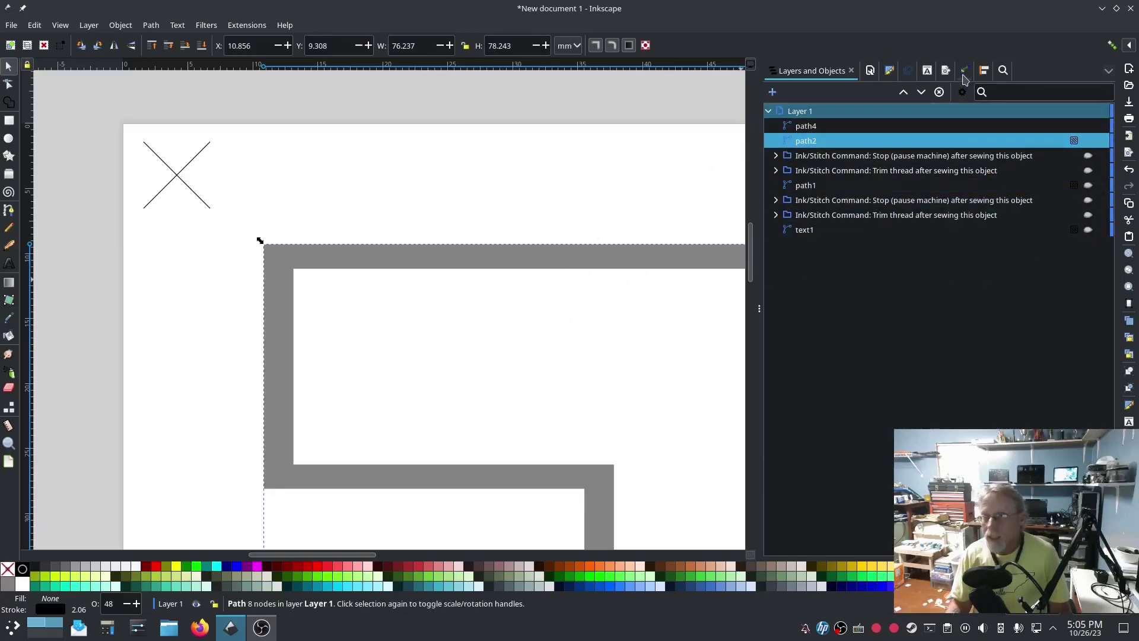
Give the T outline a Pattern Along Path effect using the pasted X as the pattern.
{"action": "left_click", "coordinate": [151, 25]}
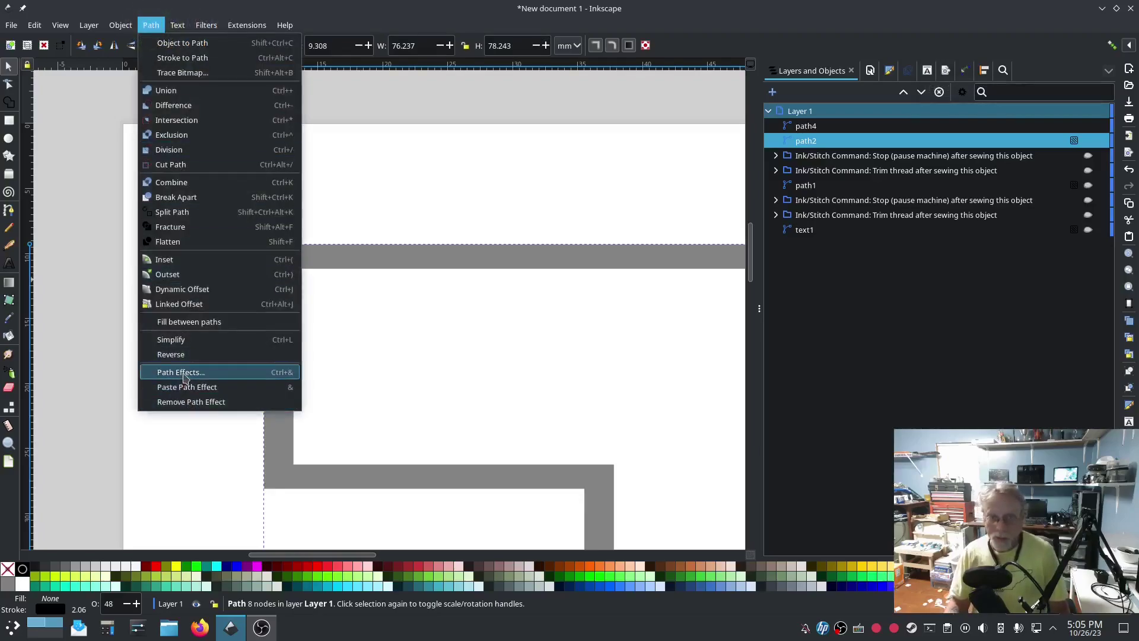
{"action": "left_click", "coordinate": [965, 75]}
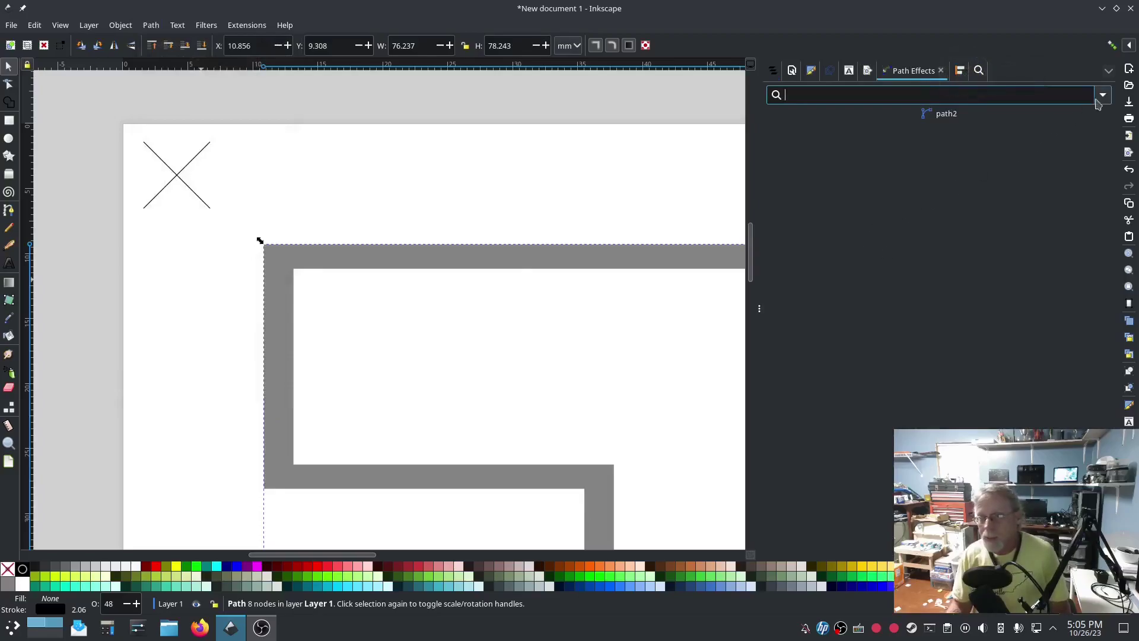
{"action": "left_click", "coordinate": [1100, 95]}
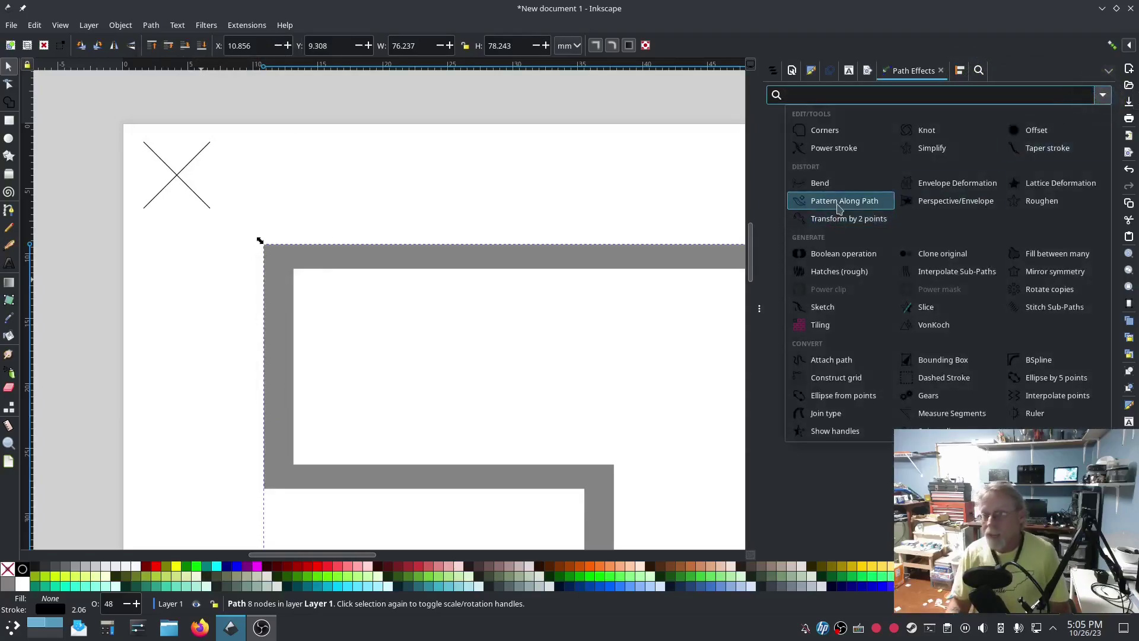
{"action": "left_click", "coordinate": [839, 201]}
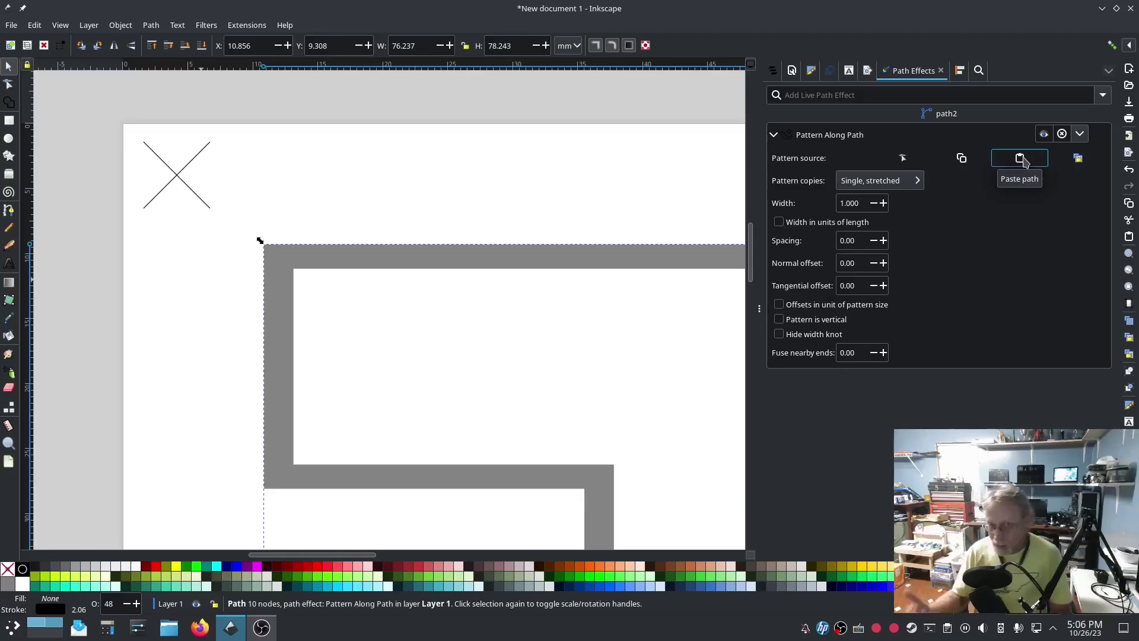
{"action": "left_click", "coordinate": [1020, 159]}
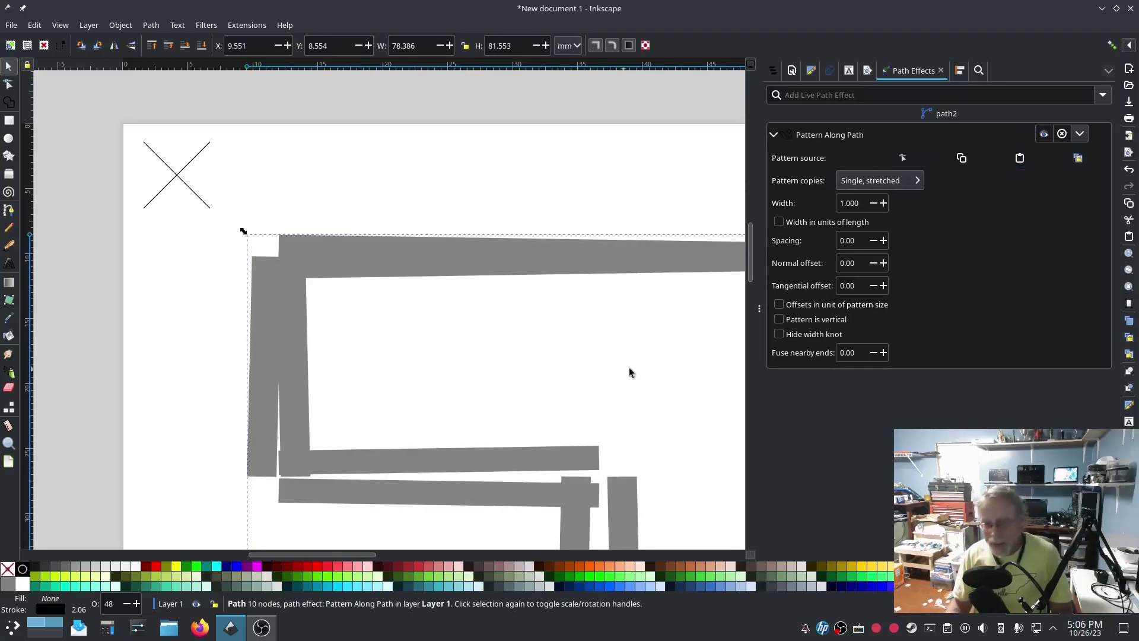
Set Pattern copies to Repeated, stretched so X crosses chain around the whole T.
{"action": "scroll", "coordinate": [633, 371], "scroll_direction": "down", "scroll_amount": 6}
{"action": "scroll", "coordinate": [634, 371], "scroll_direction": "up", "scroll_amount": 3}
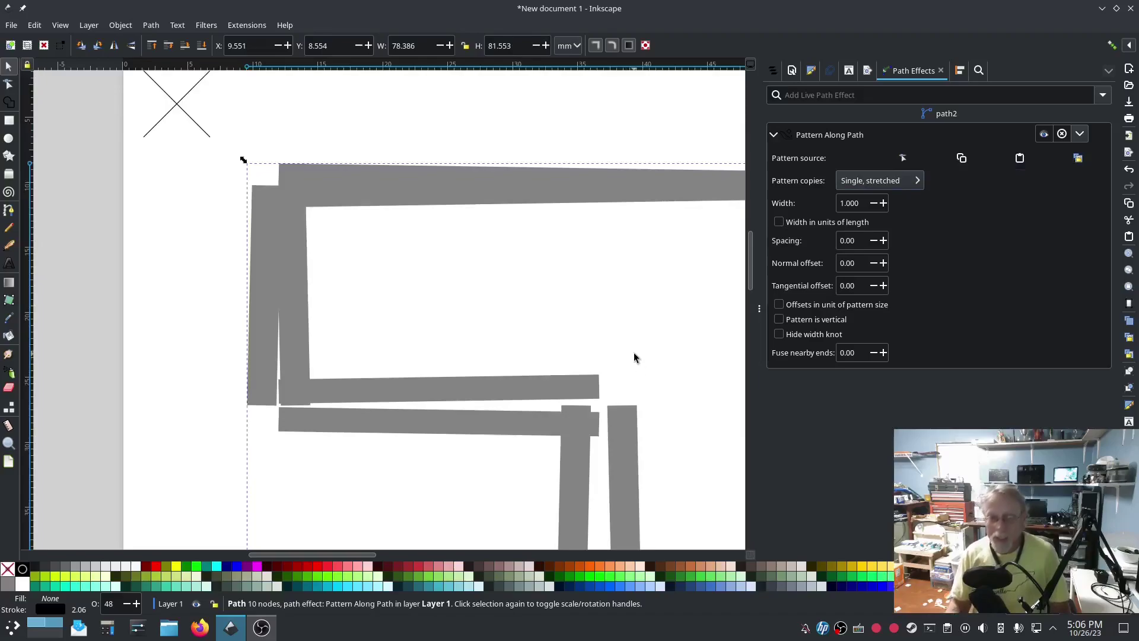
{"action": "left_click", "coordinate": [910, 182]}
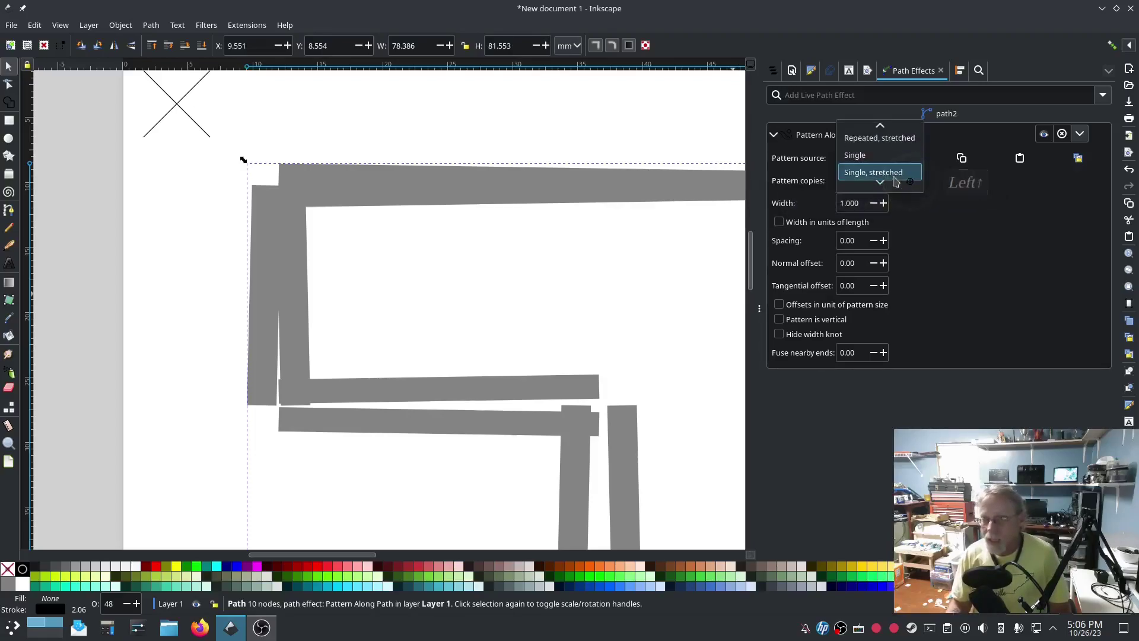
{"action": "left_click", "coordinate": [861, 131]}
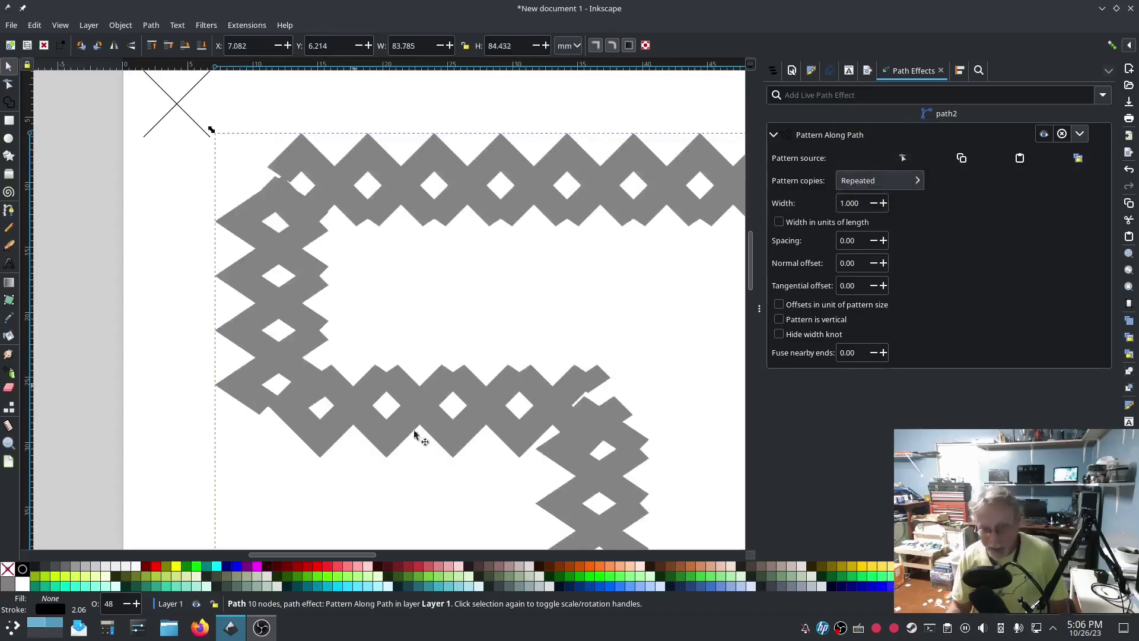
{"action": "left_click", "coordinate": [916, 183]}
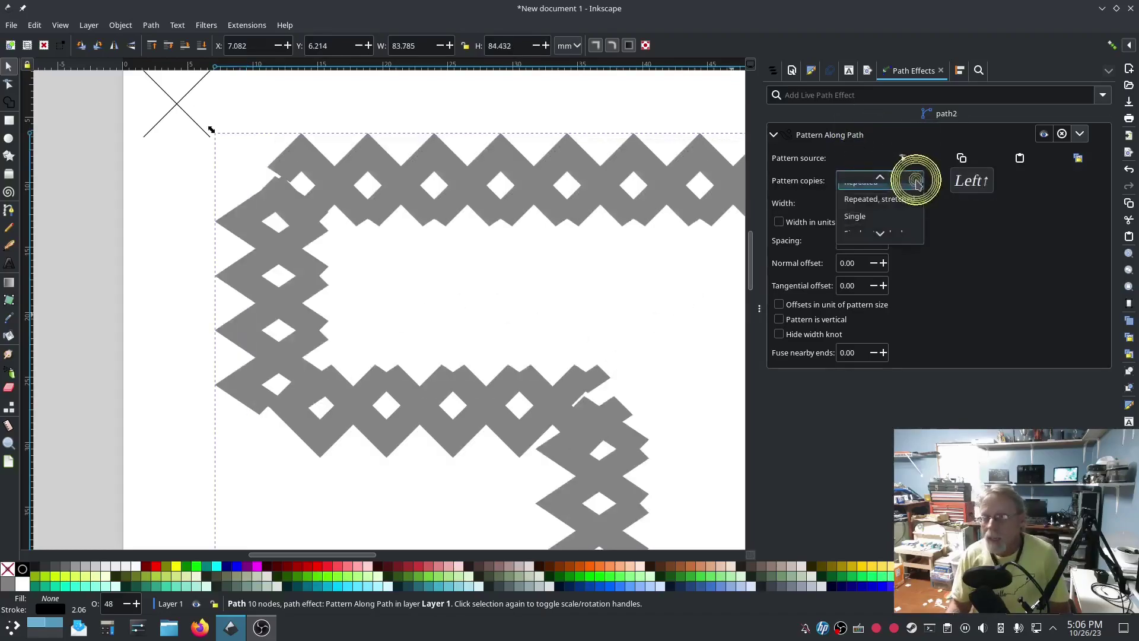
{"action": "left_click", "coordinate": [889, 199]}
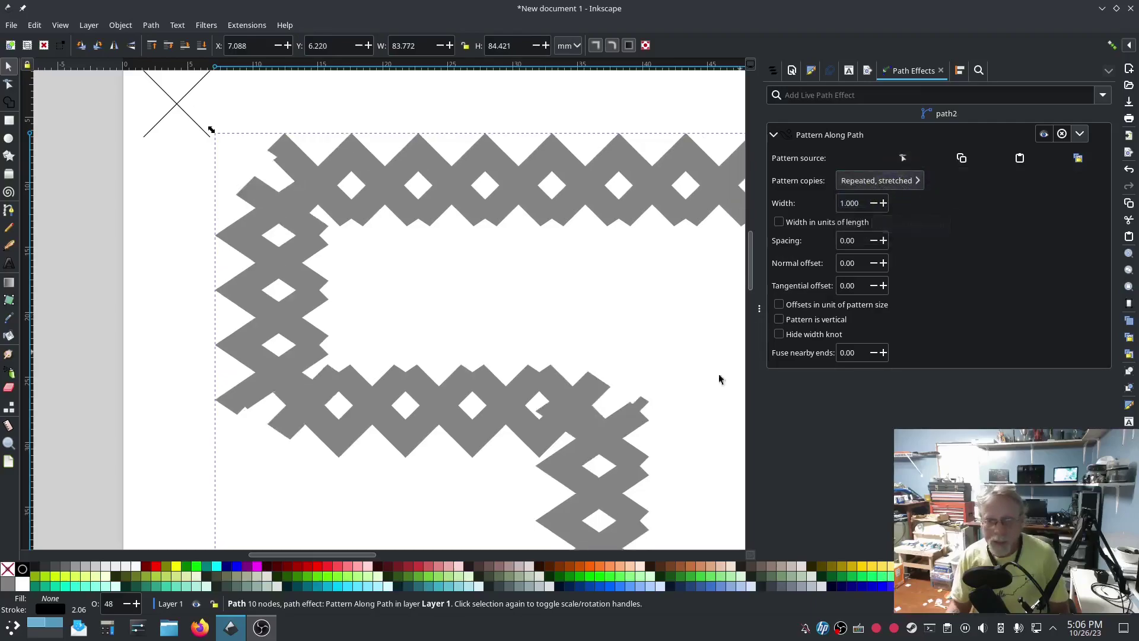
{"action": "middle_click", "coordinate": [670, 408]}
{"action": "left_click_drag", "start_coordinate": [671, 408], "coordinate": [439, 296]}
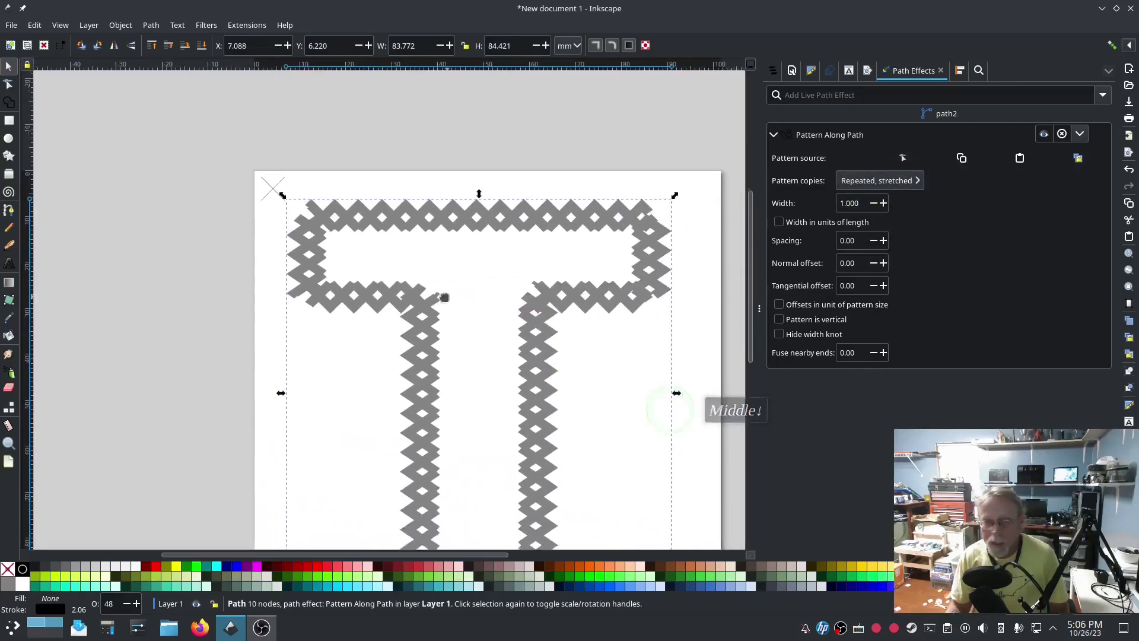
{"action": "left_click_drag", "start_coordinate": [659, 438], "coordinate": [621, 315]}
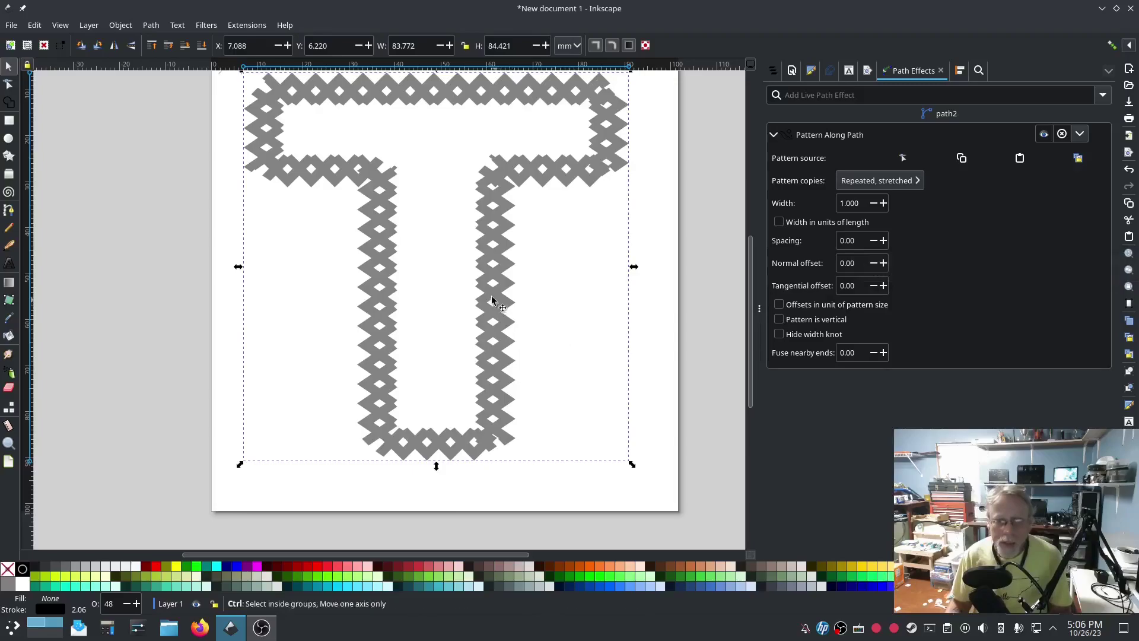
Reduce the T lattice's stroke width to 0.359 mm in Fill and Stroke.
{"action": "scroll", "coordinate": [492, 301], "scroll_direction": "up", "scroll_amount": 3, "text": "ctrl"}
{"action": "scroll", "coordinate": [529, 264], "scroll_direction": "down", "scroll_amount": 2, "text": "ctrl"}
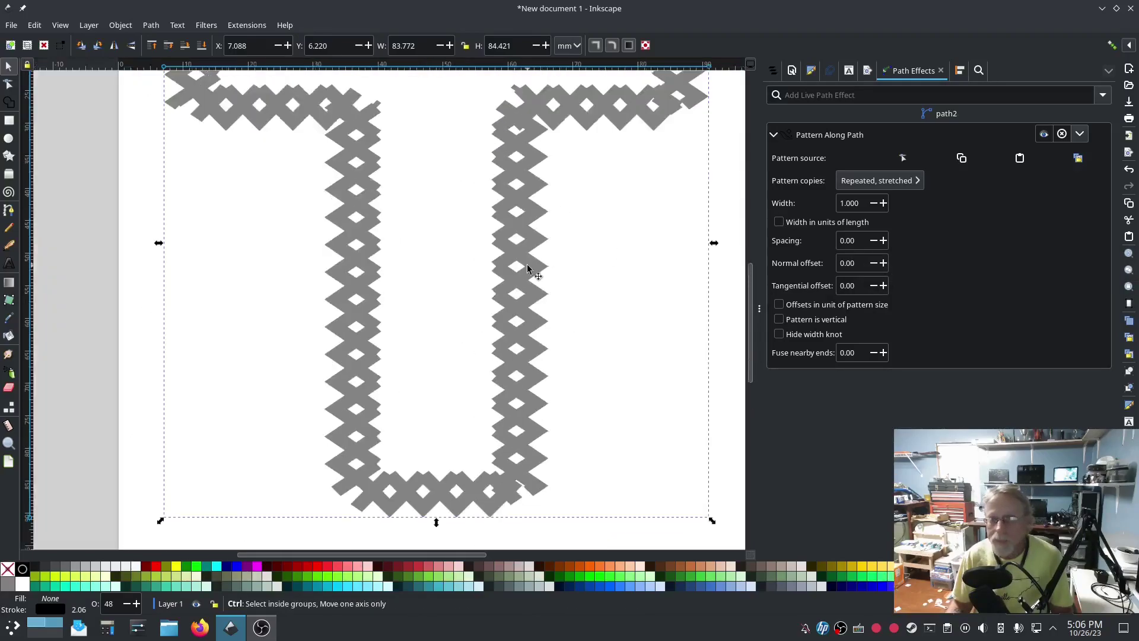
{"action": "scroll", "coordinate": [529, 269], "scroll_direction": "down", "scroll_amount": 1, "text": "ctrl"}
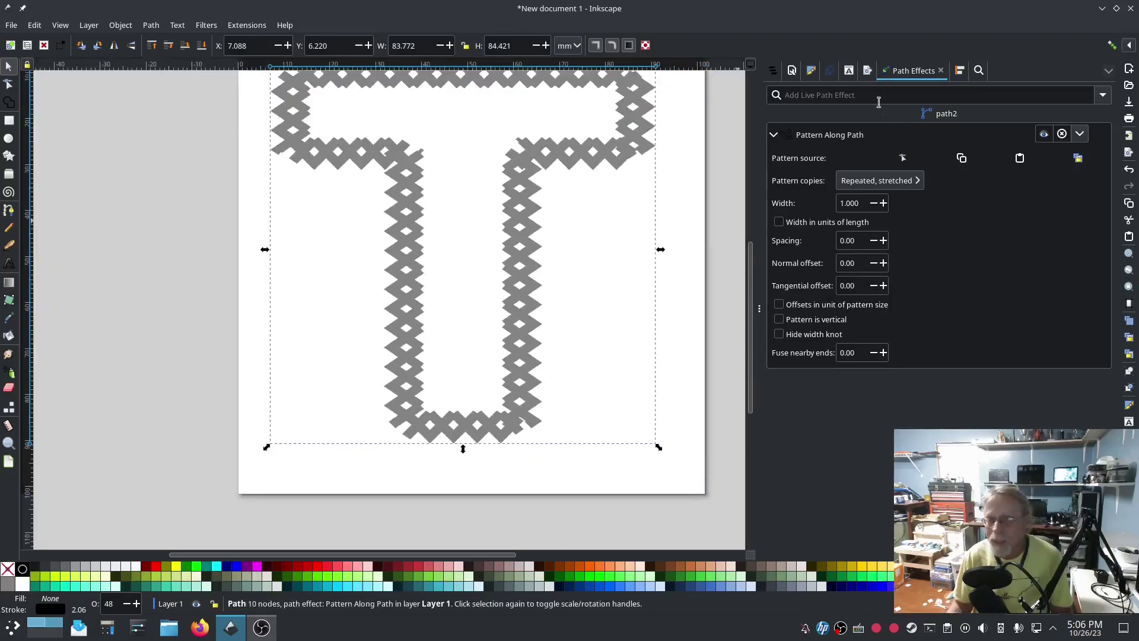
{"action": "left_click", "coordinate": [793, 71]}
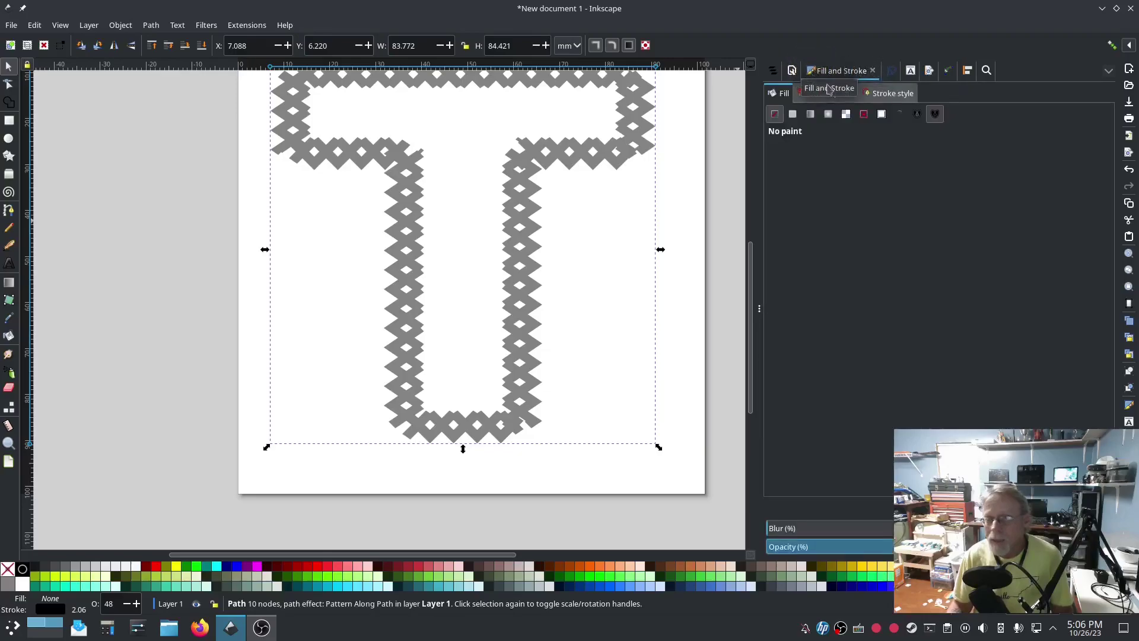
{"action": "left_click", "coordinate": [893, 94]}
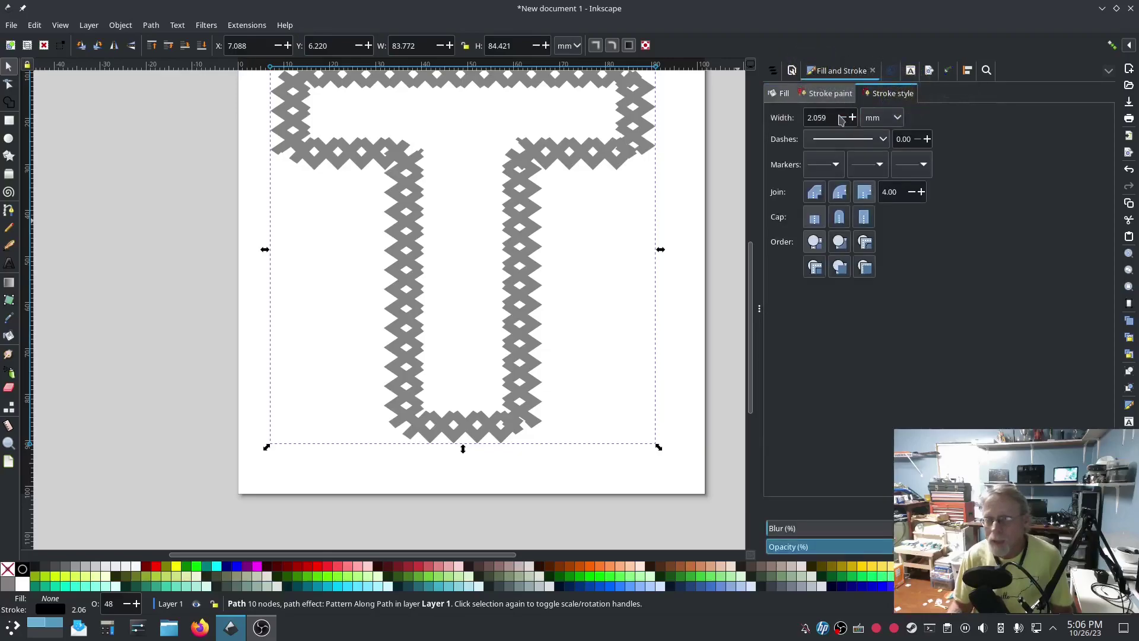
{"action": "left_click", "coordinate": [842, 119]}
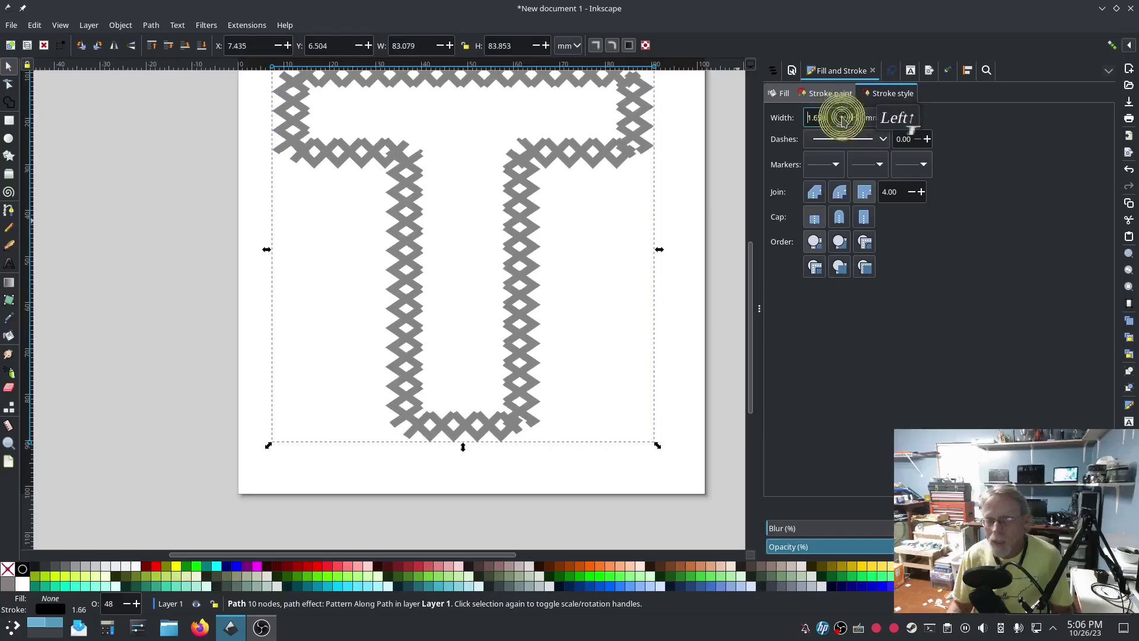
{"action": "left_click", "coordinate": [843, 119]}
{"action": "left_click", "coordinate": [842, 120]}
{"action": "left_click", "coordinate": [842, 119]}
{"action": "left_click", "coordinate": [843, 119]}
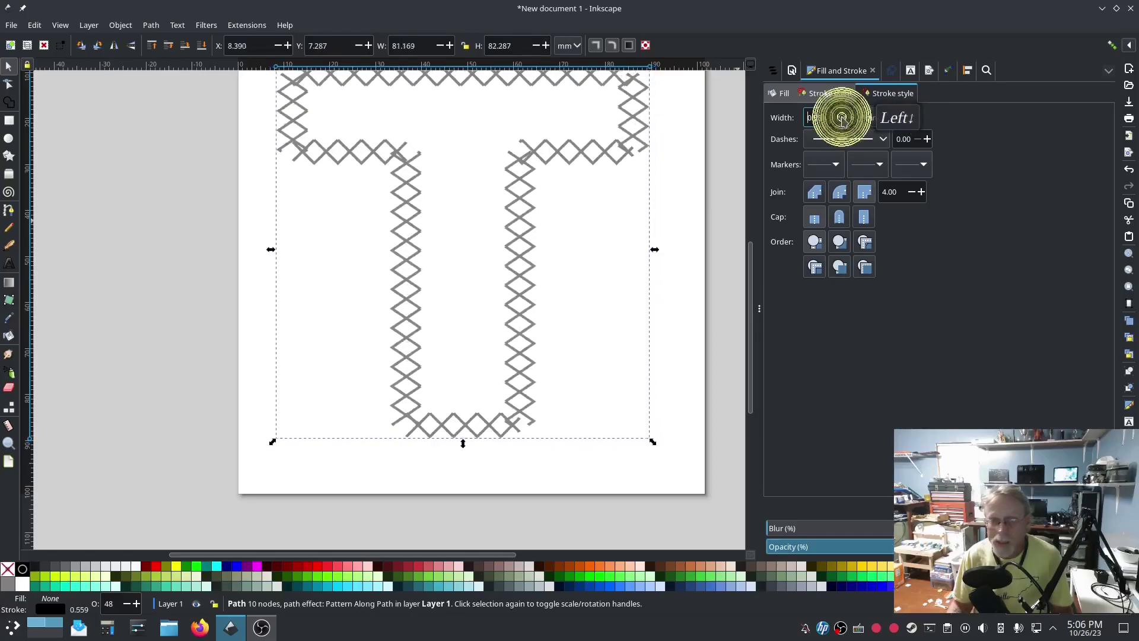
{"action": "left_click", "coordinate": [843, 119]}
{"action": "left_click", "coordinate": [843, 119]}
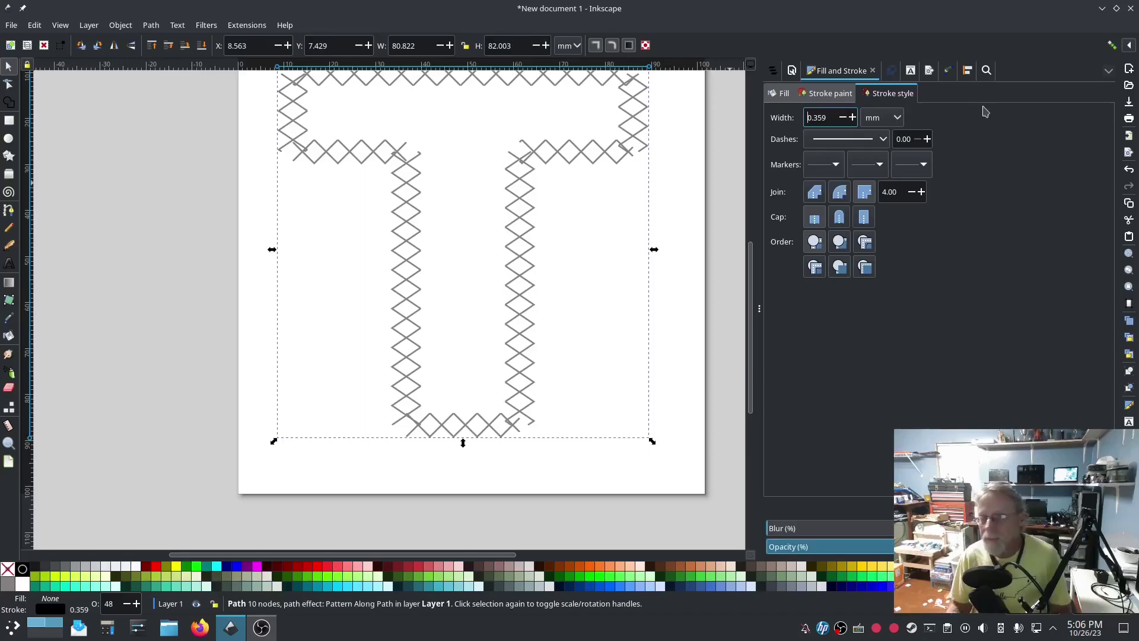
{"action": "left_click", "coordinate": [951, 71]}
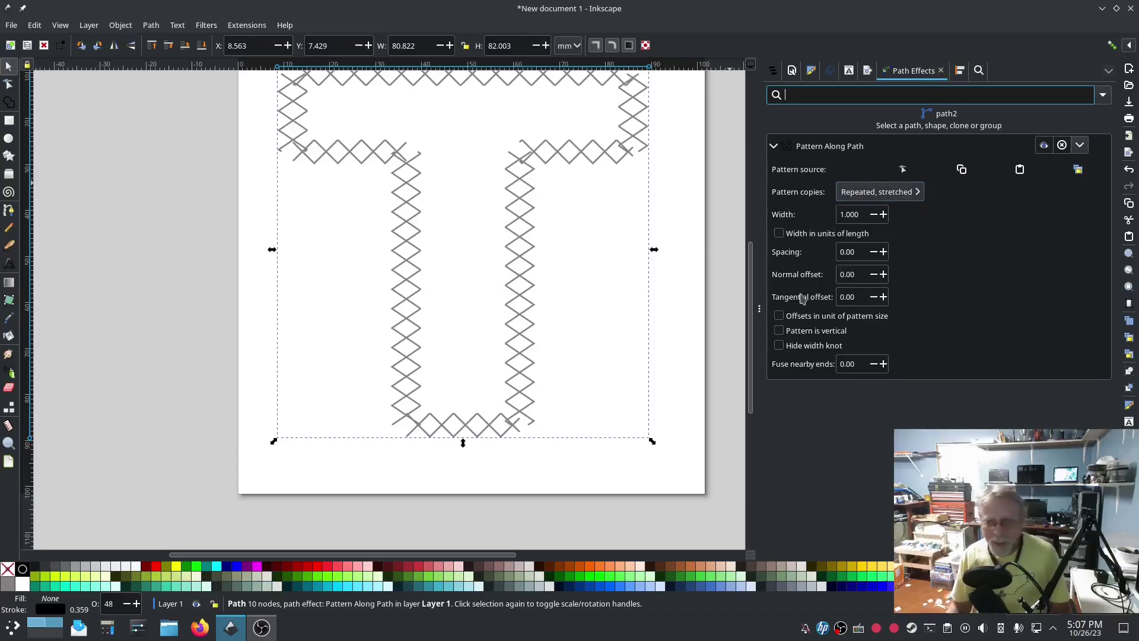
Keep the pattern Width at 1.000 and raise Spacing to 1.10 between X copies.
{"action": "left_click", "coordinate": [884, 215]}
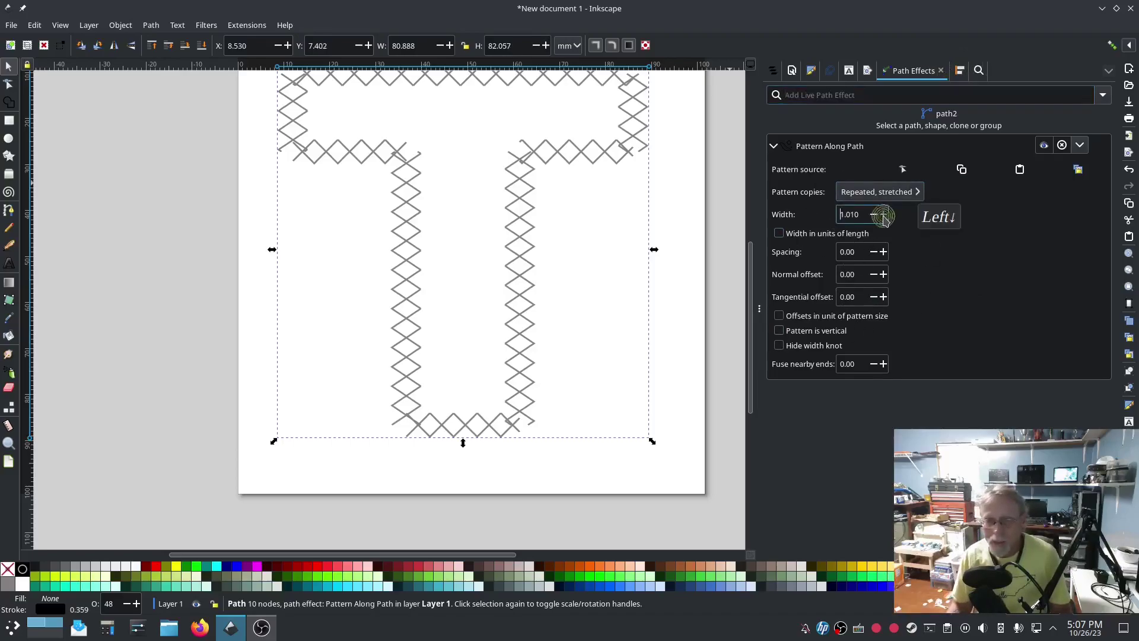
{"action": "left_click", "coordinate": [884, 215]}
{"action": "left_click_drag", "start_coordinate": [884, 214], "coordinate": [877, 217]}
{"action": "left_click", "coordinate": [876, 216]}
{"action": "left_click", "coordinate": [877, 217]}
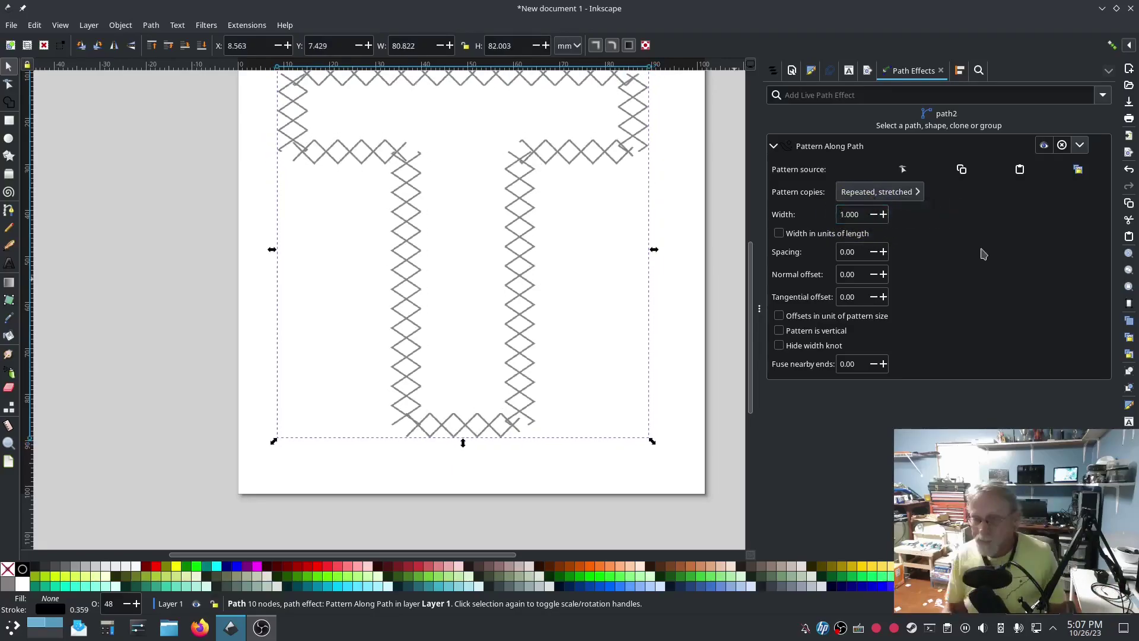
{"action": "left_click", "coordinate": [884, 253]}
{"action": "left_click", "coordinate": [884, 252]}
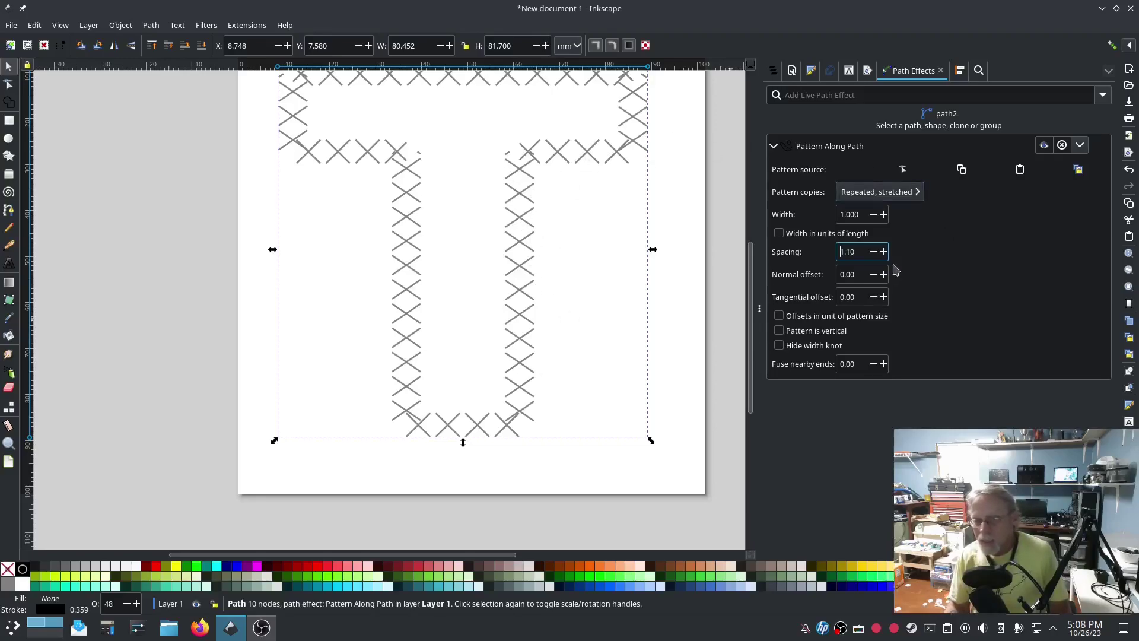
Set pattern spacing to 0, then lower it to about -1.70 so copies overlap.
{"action": "left_click", "coordinate": [855, 252]}
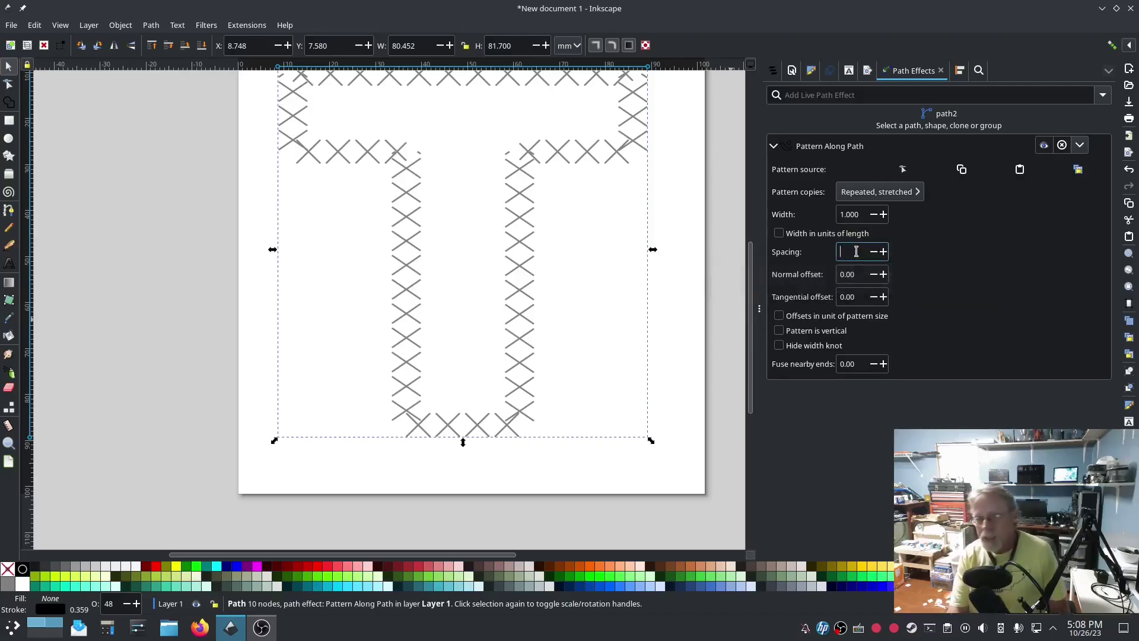
{"action": "type", "text": "0"}
{"action": "key", "text": "Return"}
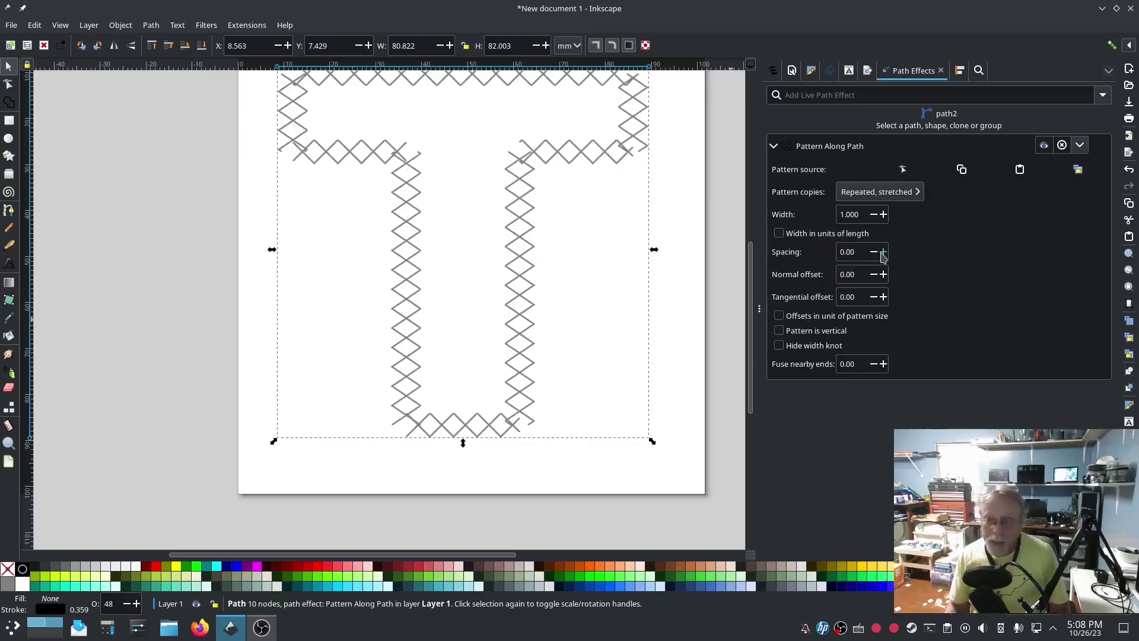
{"action": "left_click", "coordinate": [876, 255]}
{"action": "left_click", "coordinate": [877, 255]}
{"action": "left_click", "coordinate": [877, 256]}
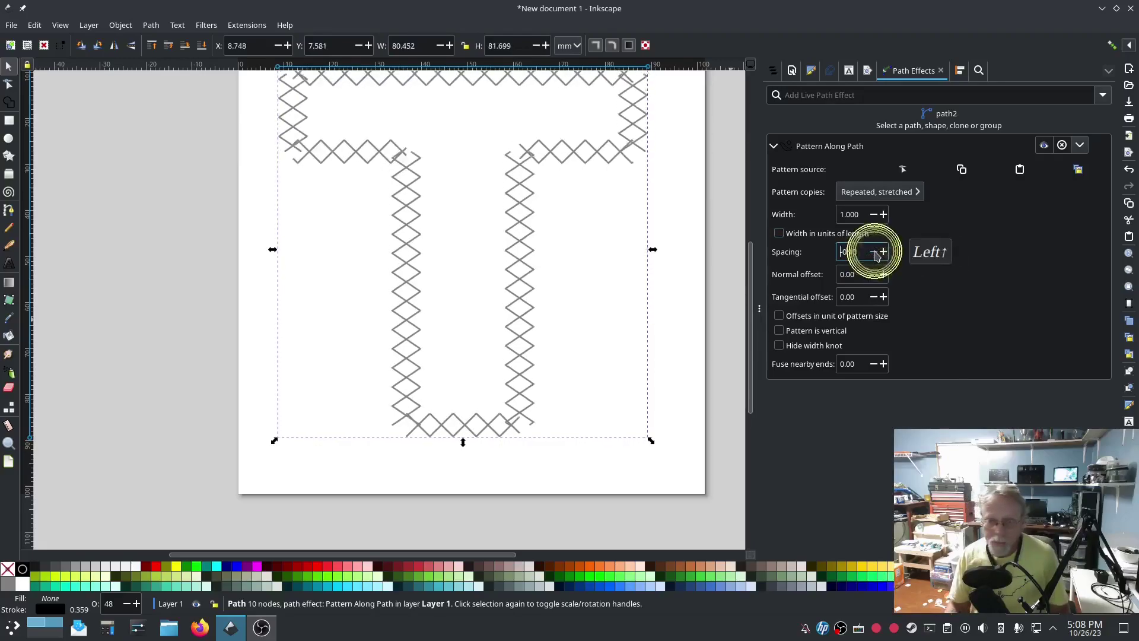
{"action": "left_click", "coordinate": [877, 255]}
{"action": "left_click", "coordinate": [876, 255]}
{"action": "left_click", "coordinate": [876, 255]}
{"action": "left_click", "coordinate": [877, 254]}
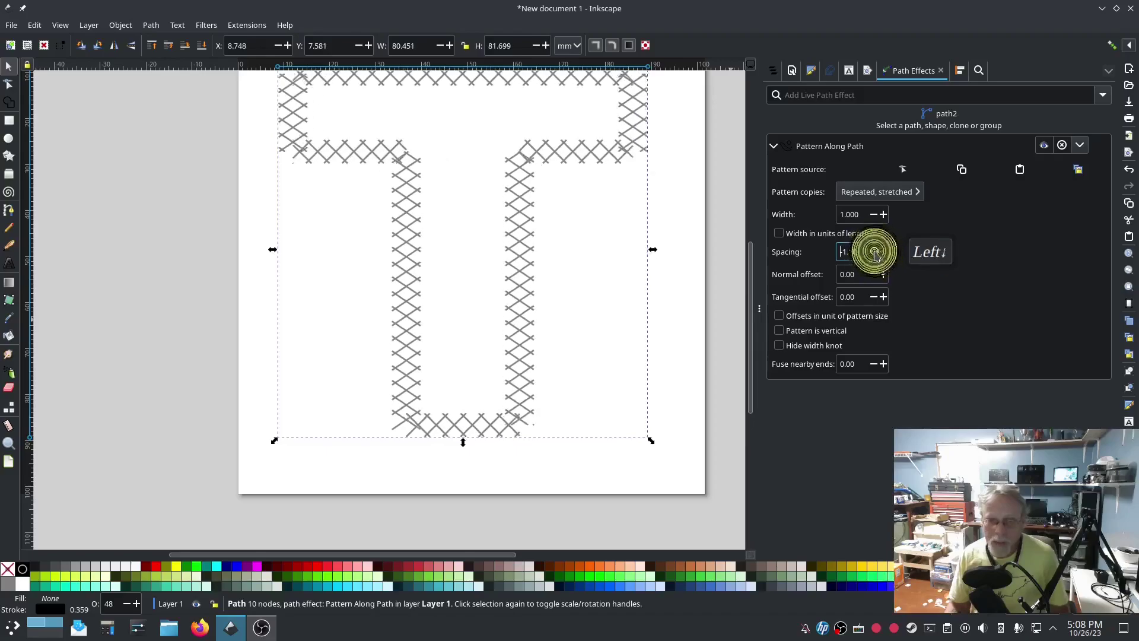
{"action": "left_click", "coordinate": [876, 254]}
{"action": "left_click", "coordinate": [877, 254]}
{"action": "left_click", "coordinate": [877, 255]}
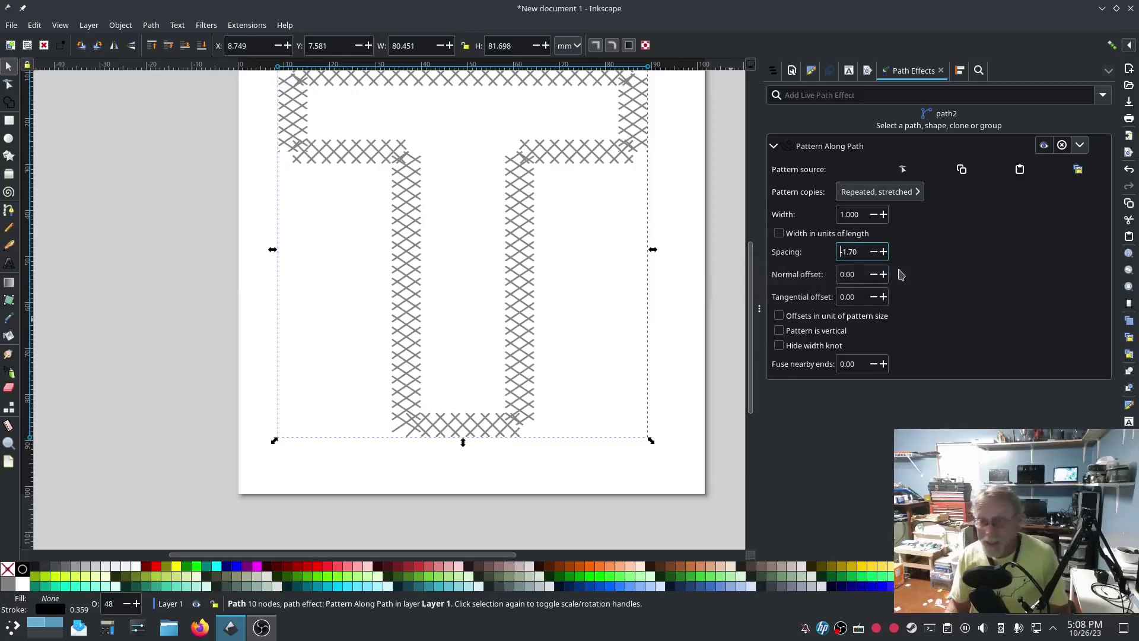
Narrow the pattern width to 0.880, widen it back, and reset spacing to zero.
{"action": "left_click", "coordinate": [873, 214]}
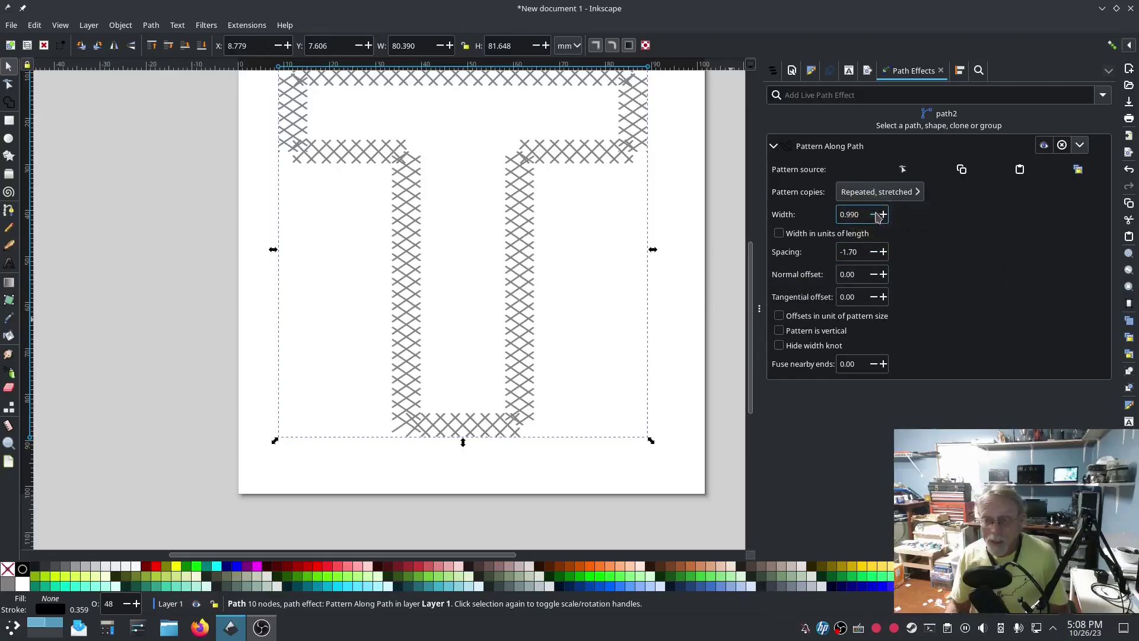
{"action": "left_click", "coordinate": [873, 214]}
{"action": "left_click", "coordinate": [874, 214]}
{"action": "left_click", "coordinate": [874, 214]}
{"action": "left_click", "coordinate": [873, 215]}
{"action": "left_click", "coordinate": [873, 214]}
{"action": "left_click", "coordinate": [873, 214]}
{"action": "left_click", "coordinate": [874, 214]}
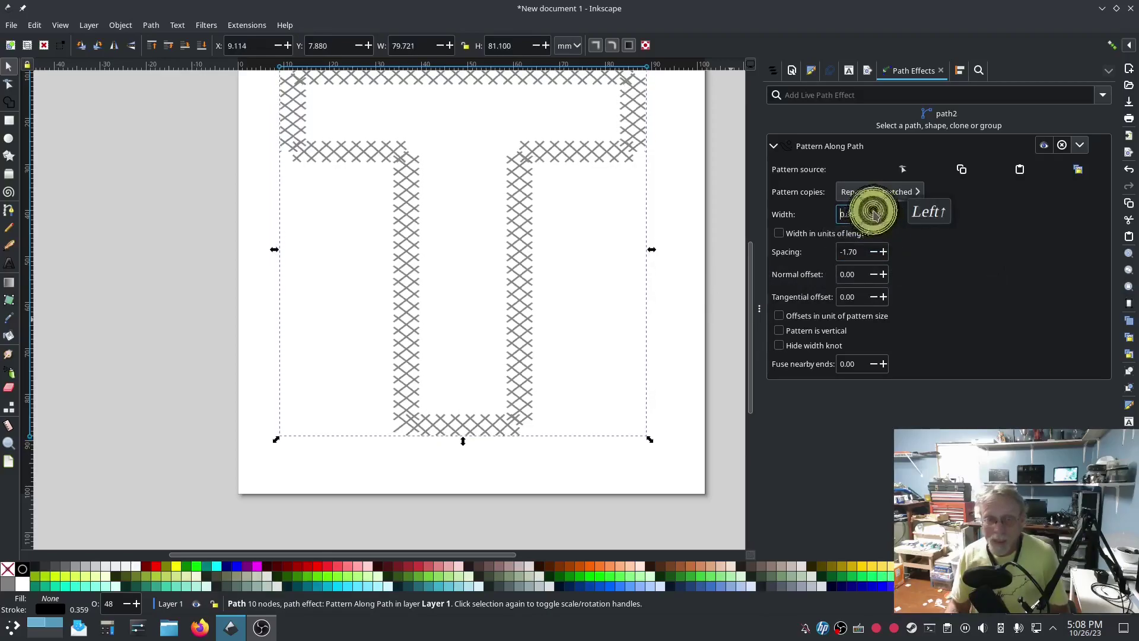
{"action": "left_click", "coordinate": [873, 214]}
{"action": "left_click", "coordinate": [874, 214]}
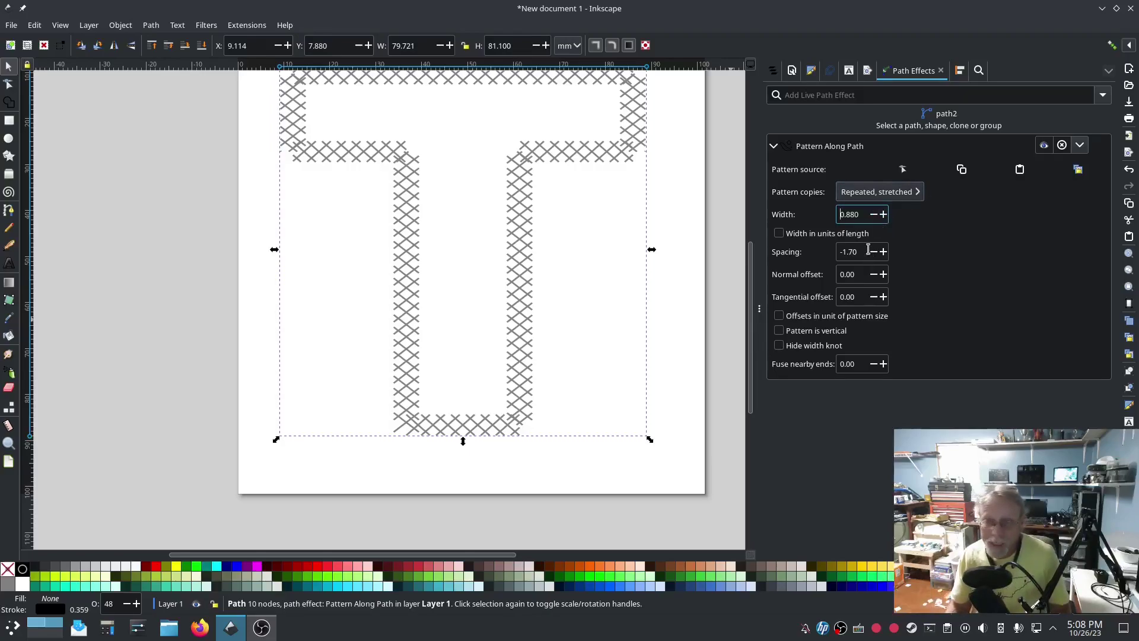
{"action": "left_click", "coordinate": [884, 214]}
{"action": "left_click", "coordinate": [884, 215]}
{"action": "left_click", "coordinate": [884, 214]}
{"action": "left_click", "coordinate": [884, 214]}
{"action": "left_click", "coordinate": [884, 214]}
{"action": "left_click", "coordinate": [884, 214]}
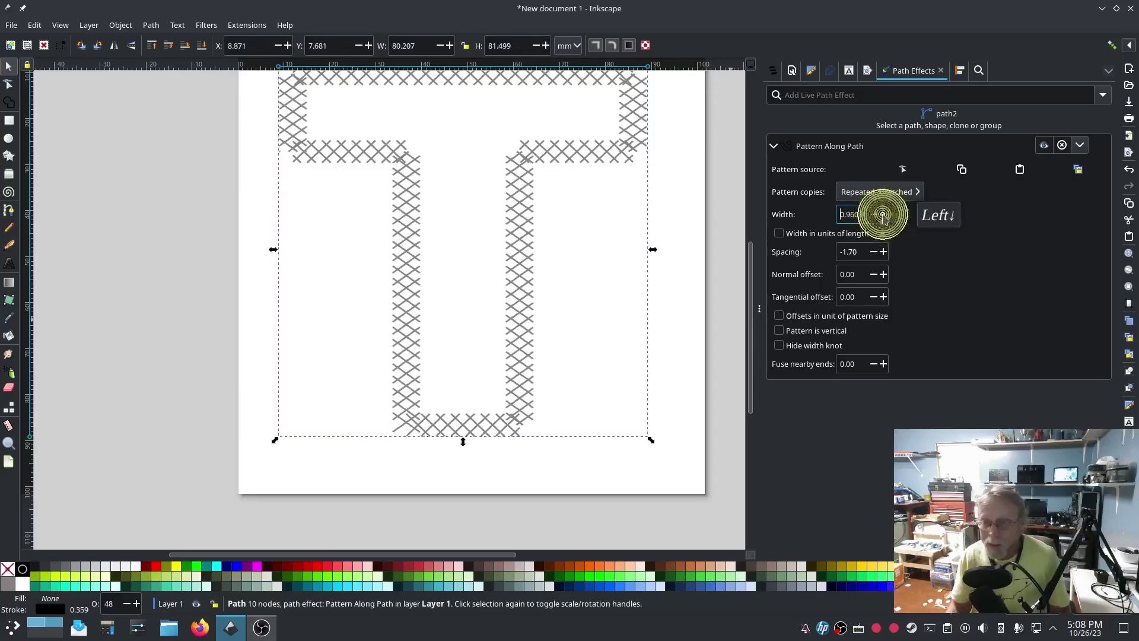
{"action": "left_click", "coordinate": [883, 214]}
{"action": "left_click", "coordinate": [883, 215]}
{"action": "left_click", "coordinate": [884, 214]}
{"action": "left_click", "coordinate": [883, 214]}
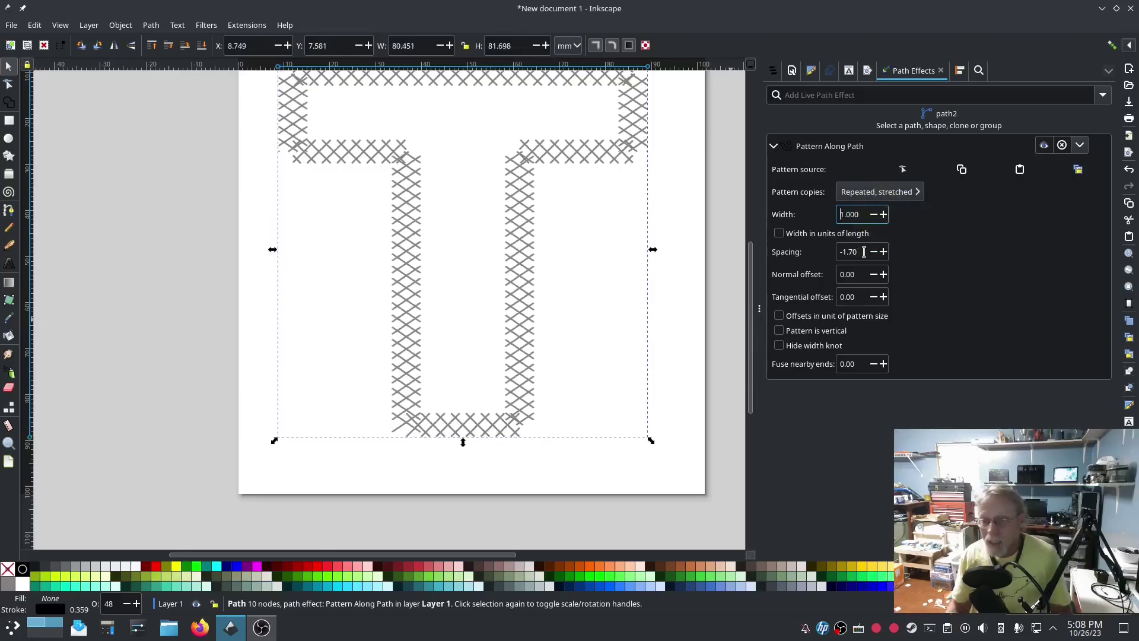
{"action": "left_click", "coordinate": [827, 249]}
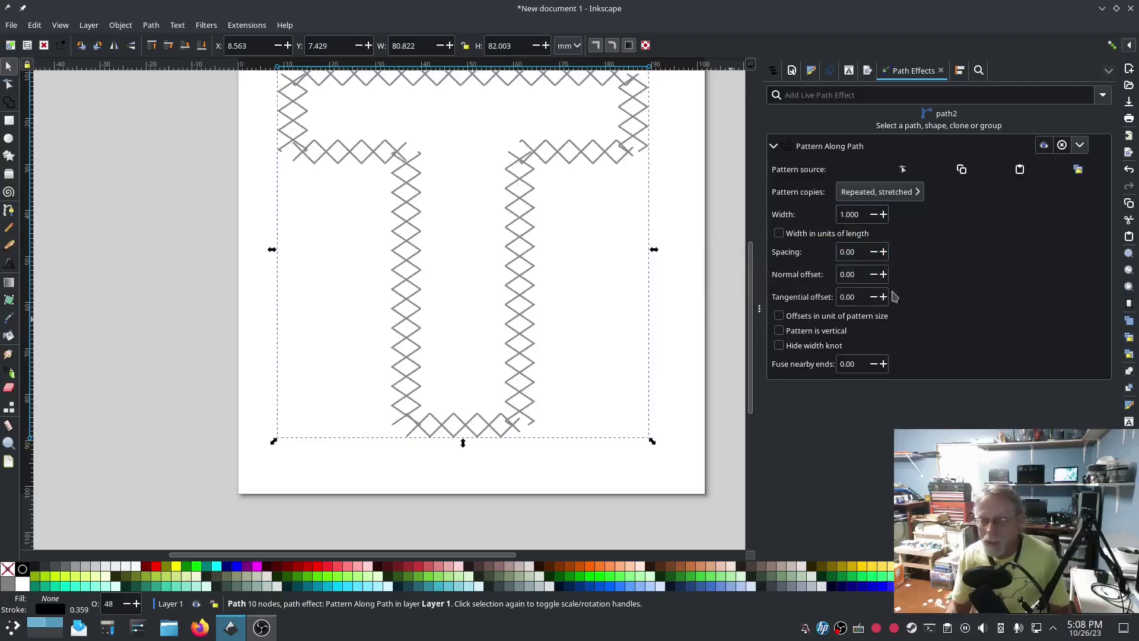
Try shifting the normal and tangential offsets, then set both back to 0.
{"action": "left_click", "coordinate": [884, 275]}
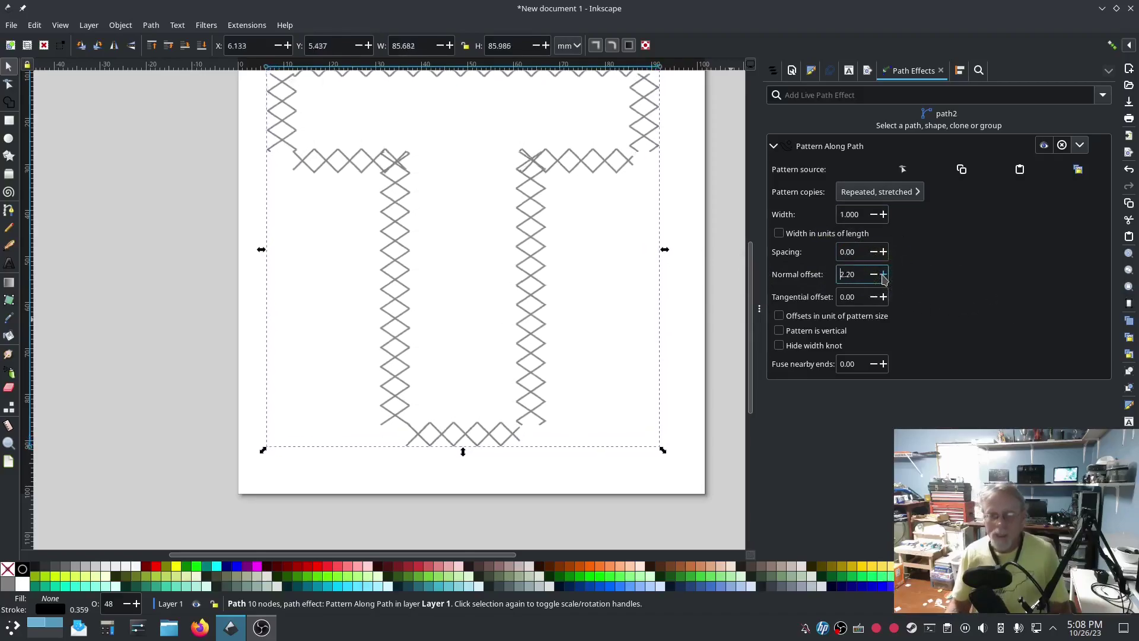
{"action": "left_click", "coordinate": [884, 275]}
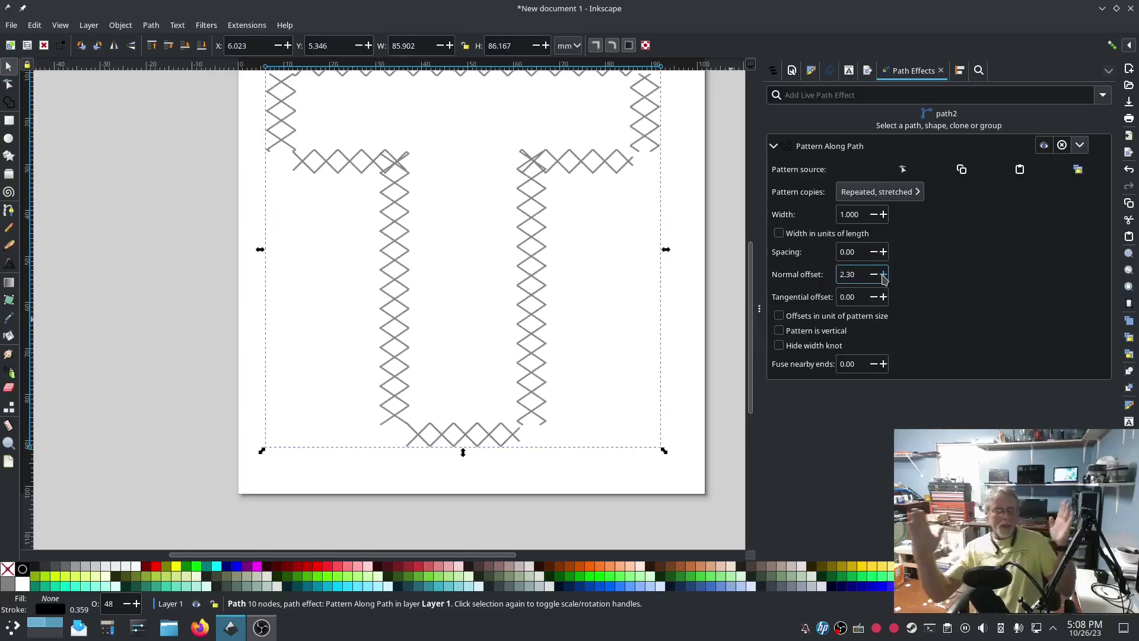
{"action": "triple_click", "coordinate": [847, 273]}
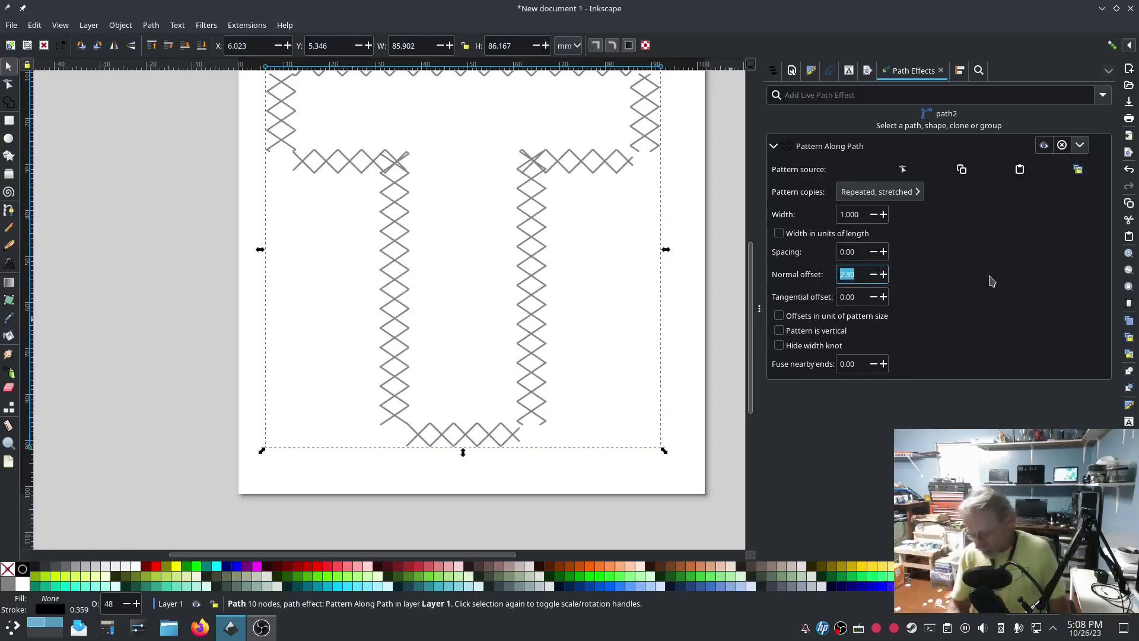
{"action": "type", "text": "0"}
{"action": "key", "text": "Return"}
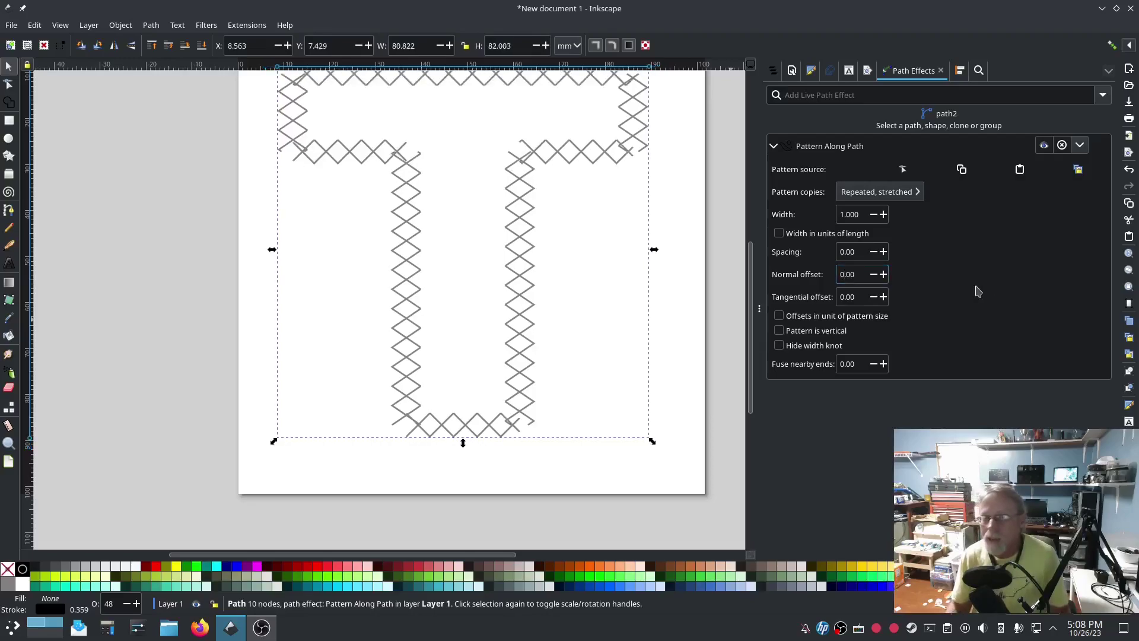
{"action": "left_click", "coordinate": [884, 297]}
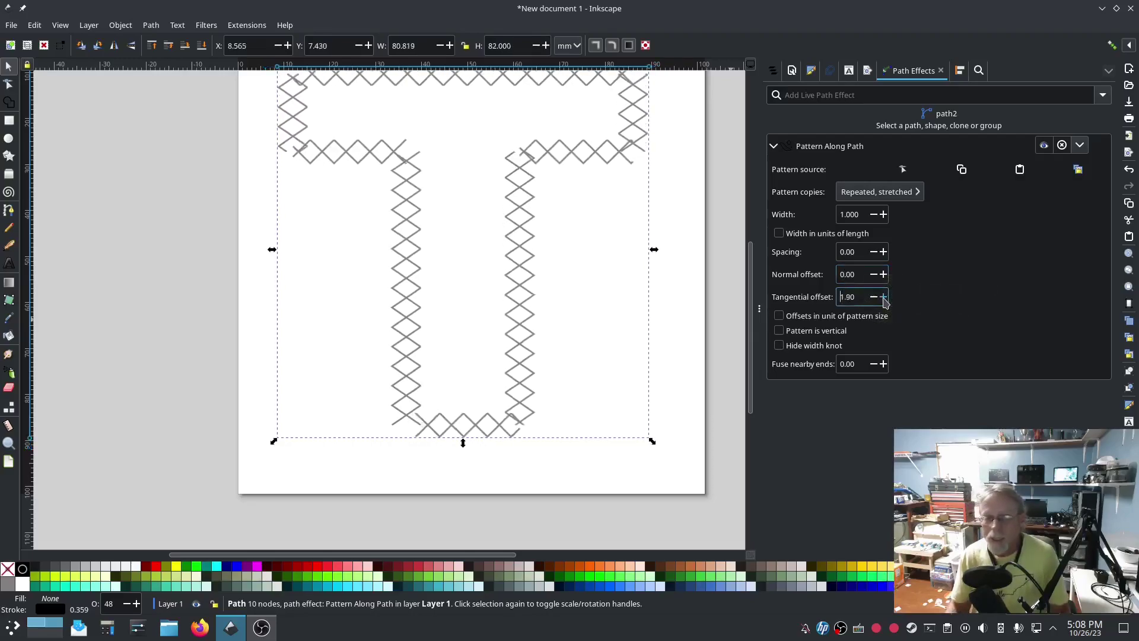
{"action": "left_click", "coordinate": [883, 297]}
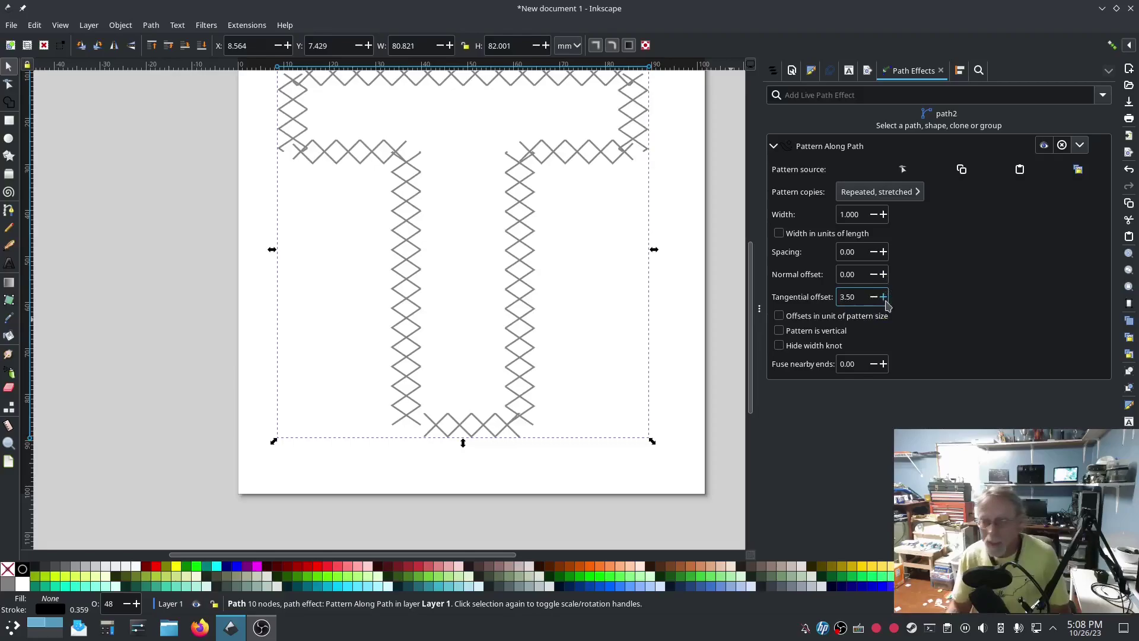
{"action": "triple_click", "coordinate": [843, 296]}
{"action": "type", "text": "0"}
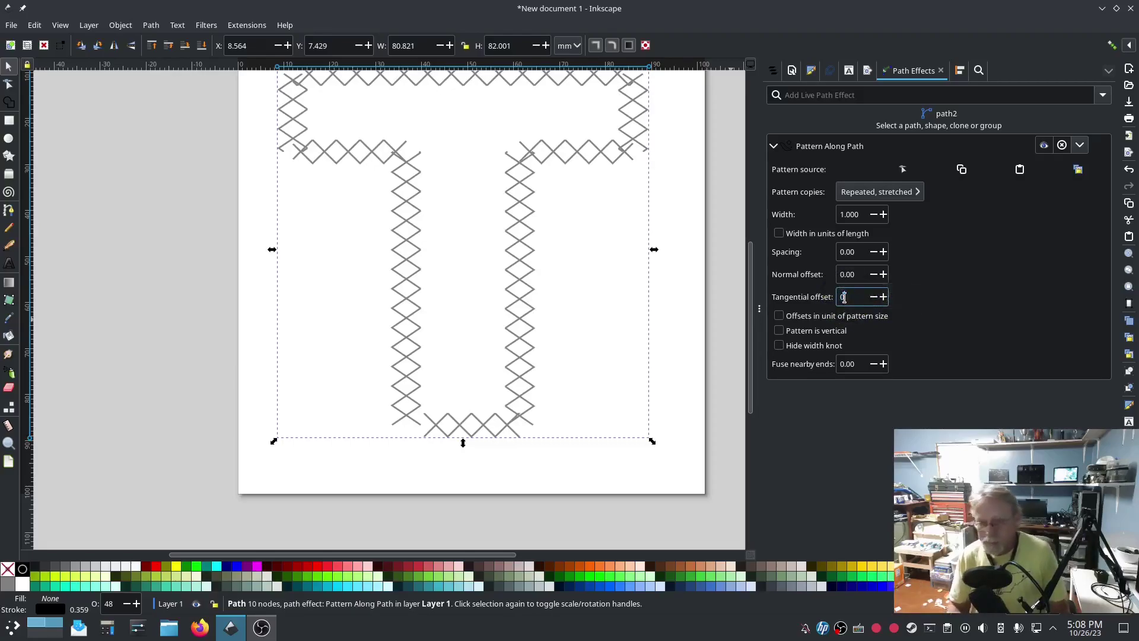
{"action": "key", "text": "Return"}
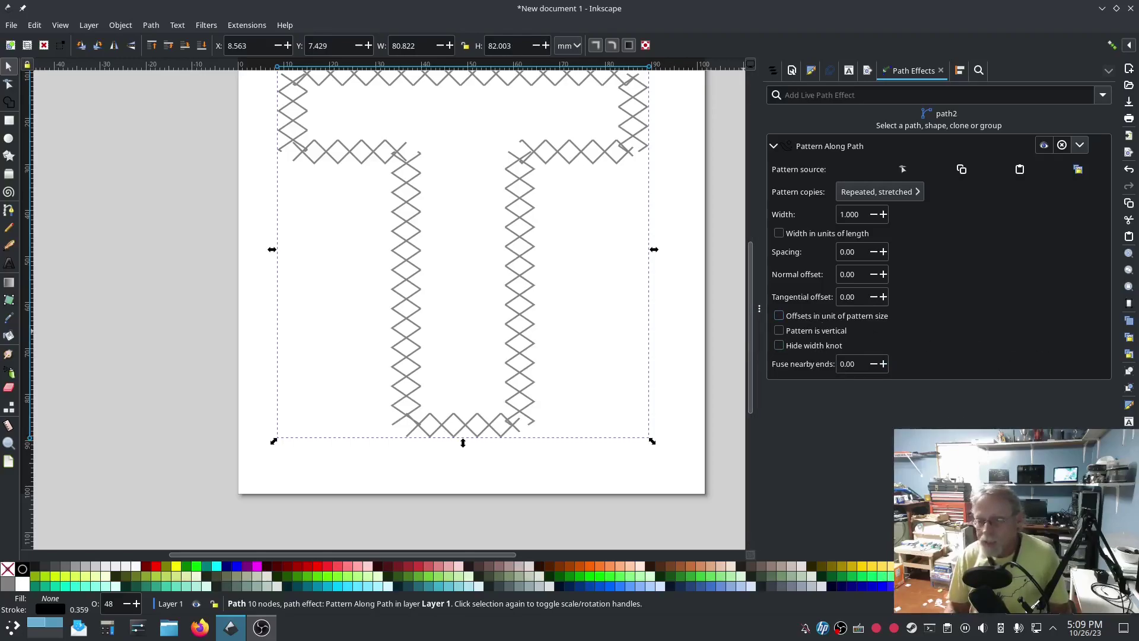
Set Fuse nearby ends to 0.70, leaving offsets in pattern-size units off.
{"action": "left_click", "coordinate": [779, 317]}
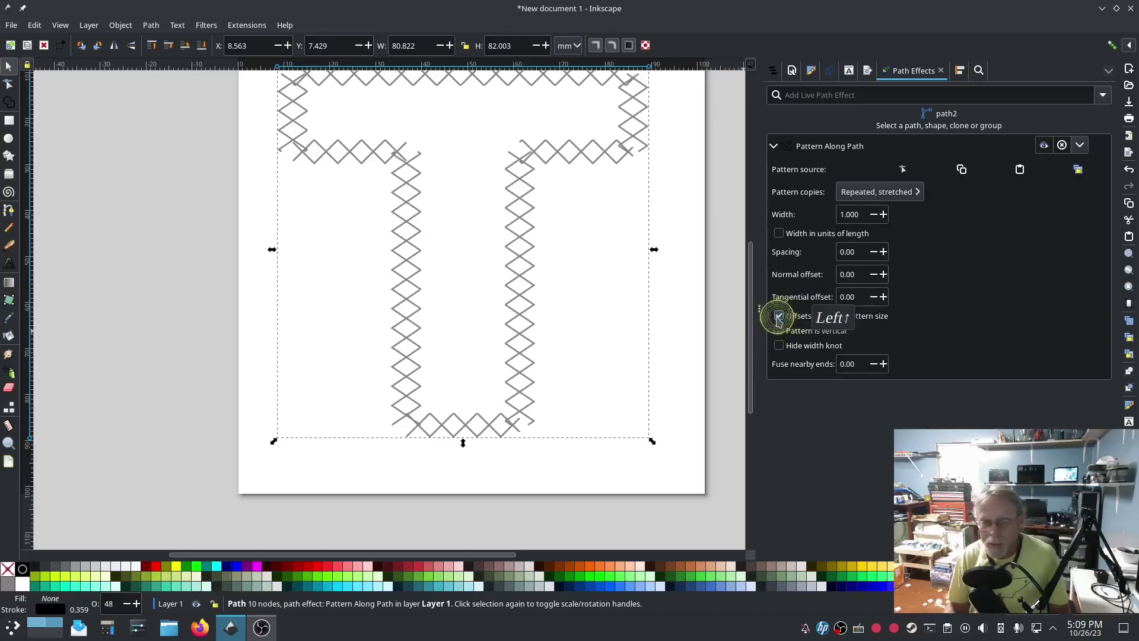
{"action": "left_click", "coordinate": [779, 318]}
{"action": "left_click", "coordinate": [907, 415]}
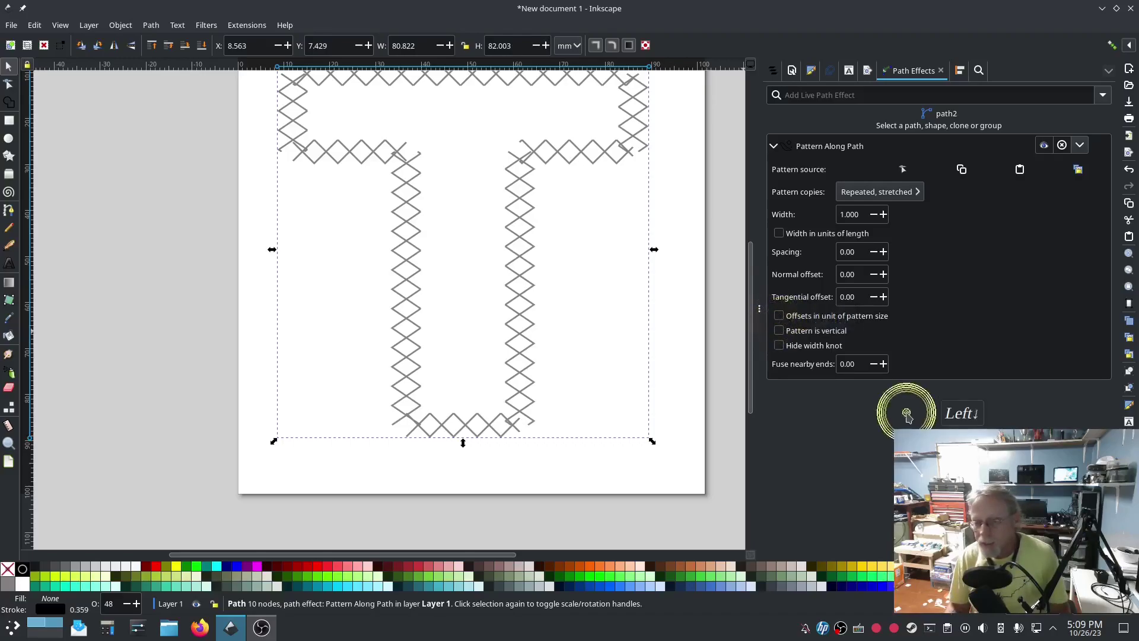
{"action": "left_click", "coordinate": [883, 363]}
{"action": "left_click", "coordinate": [883, 364]}
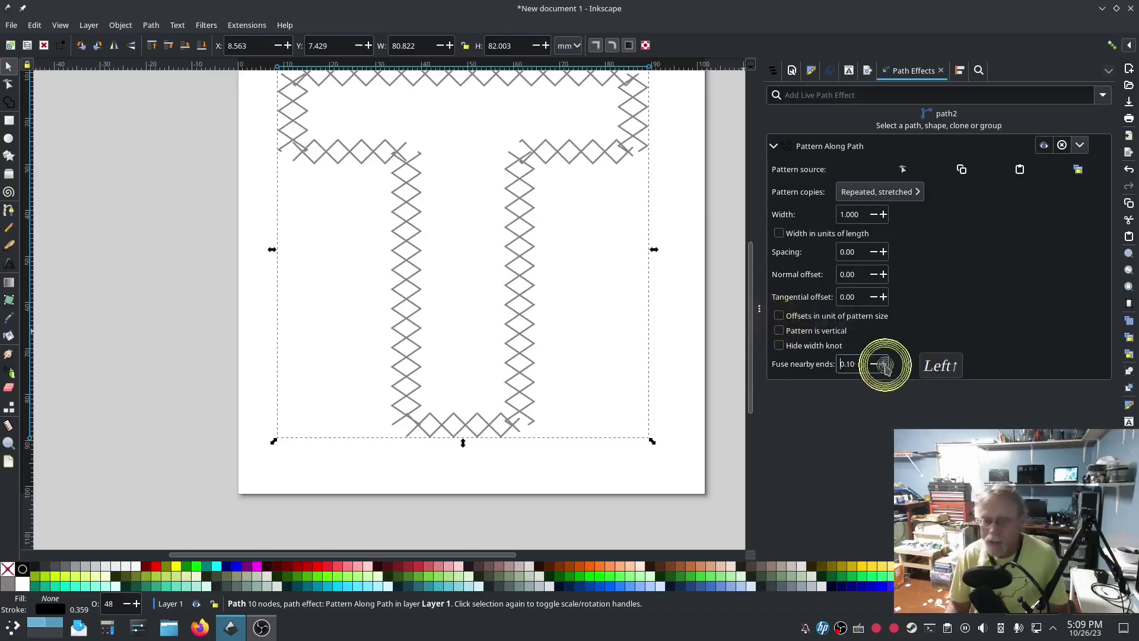
{"action": "left_click", "coordinate": [884, 364]}
{"action": "left_click", "coordinate": [883, 364]}
{"action": "left_click", "coordinate": [884, 364]}
{"action": "left_click", "coordinate": [884, 364]}
{"action": "left_click", "coordinate": [883, 364]}
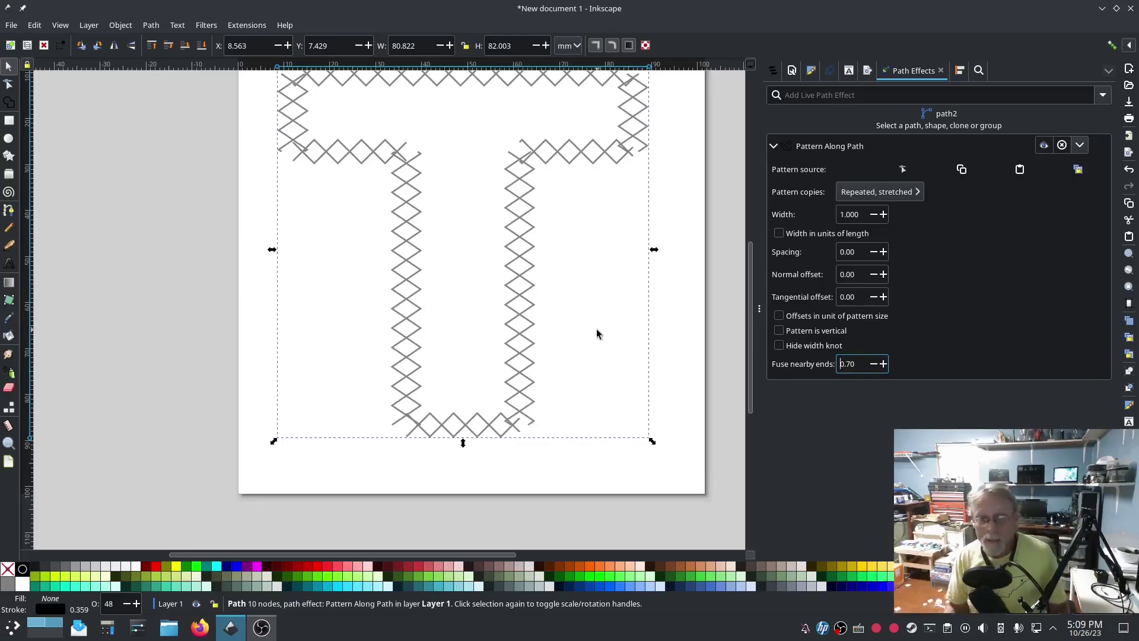
{"action": "scroll", "coordinate": [596, 329], "scroll_direction": "up", "scroll_amount": 3}
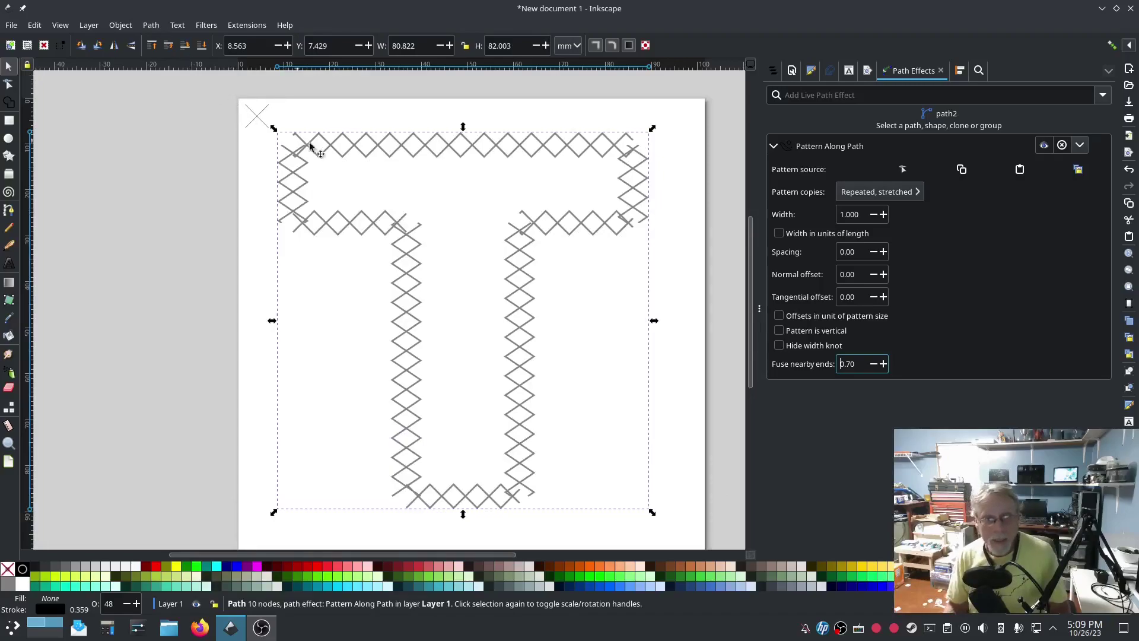
Bake the pattern effect into a plain 160-node T path with Object to Path, then reselect it.
{"action": "left_click", "coordinate": [151, 27]}
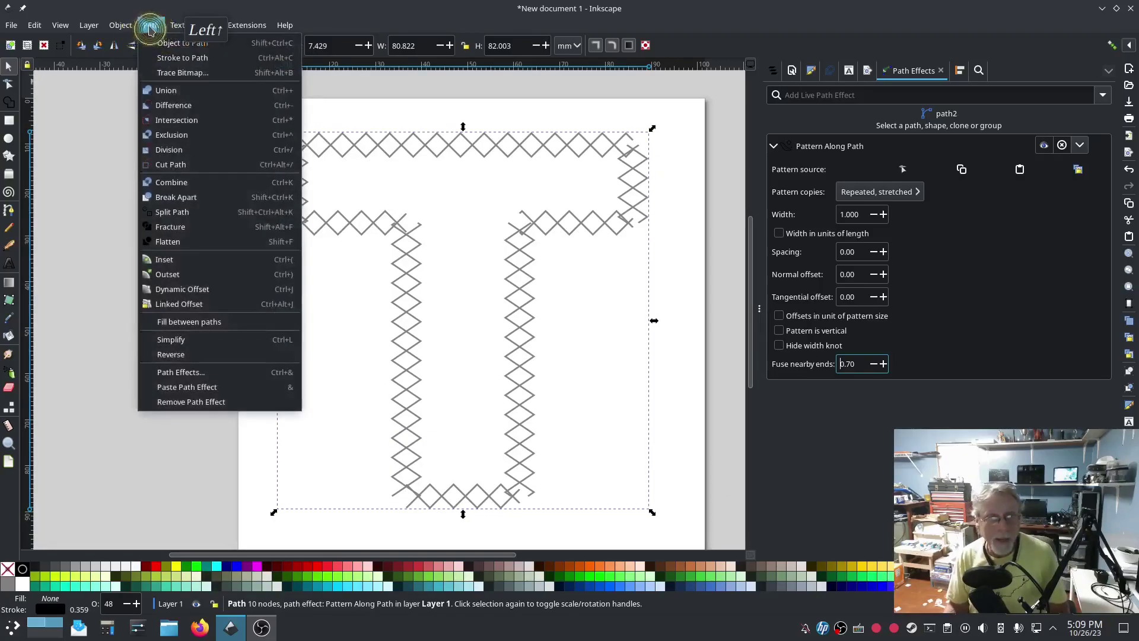
{"action": "left_click", "coordinate": [176, 45]}
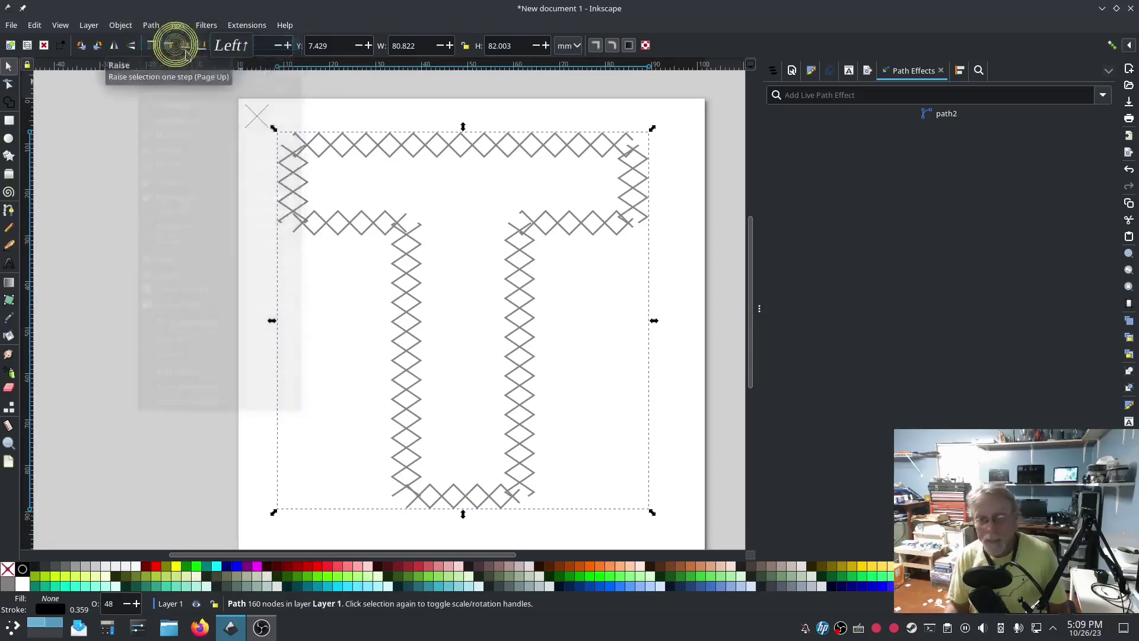
{"action": "left_click", "coordinate": [593, 224]}
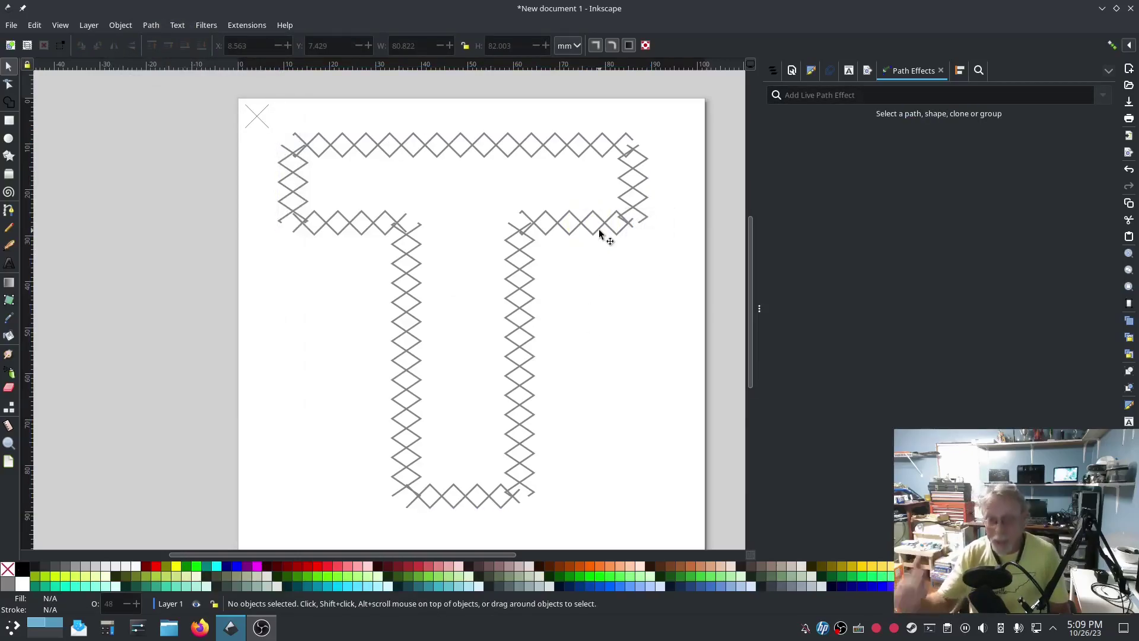
{"action": "left_click", "coordinate": [401, 221]}
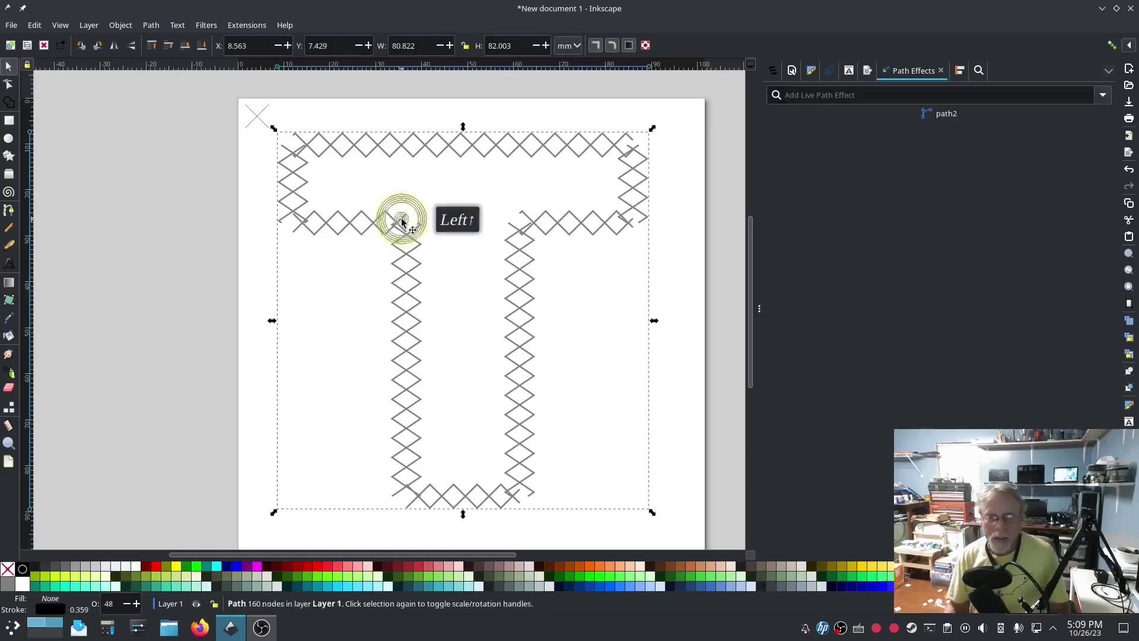
{"action": "left_click", "coordinate": [259, 26]}
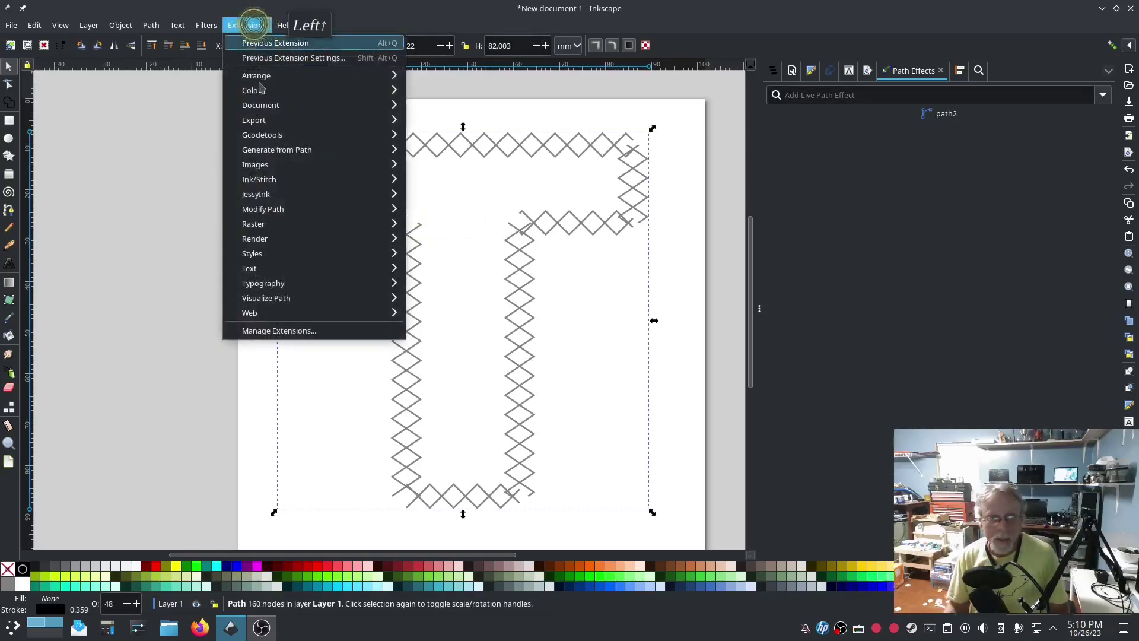
Run Ink/Stitch's Simulator / Realistic Preview on the converted diamond-chain T.
{"action": "mouse_move", "coordinate": [293, 179]}
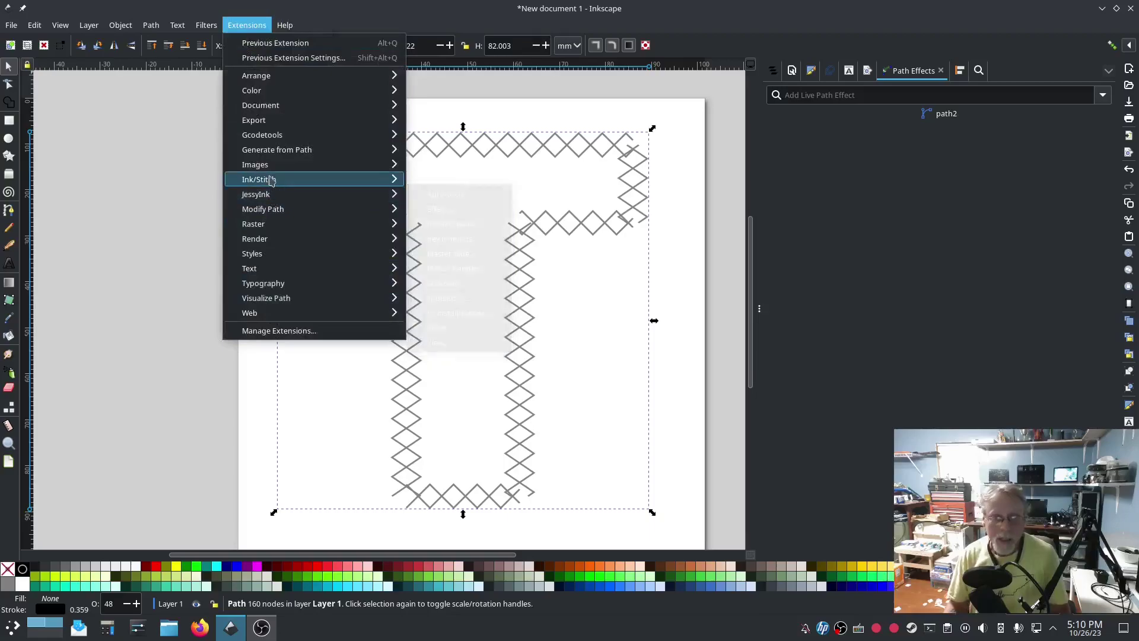
{"action": "mouse_move", "coordinate": [480, 393]}
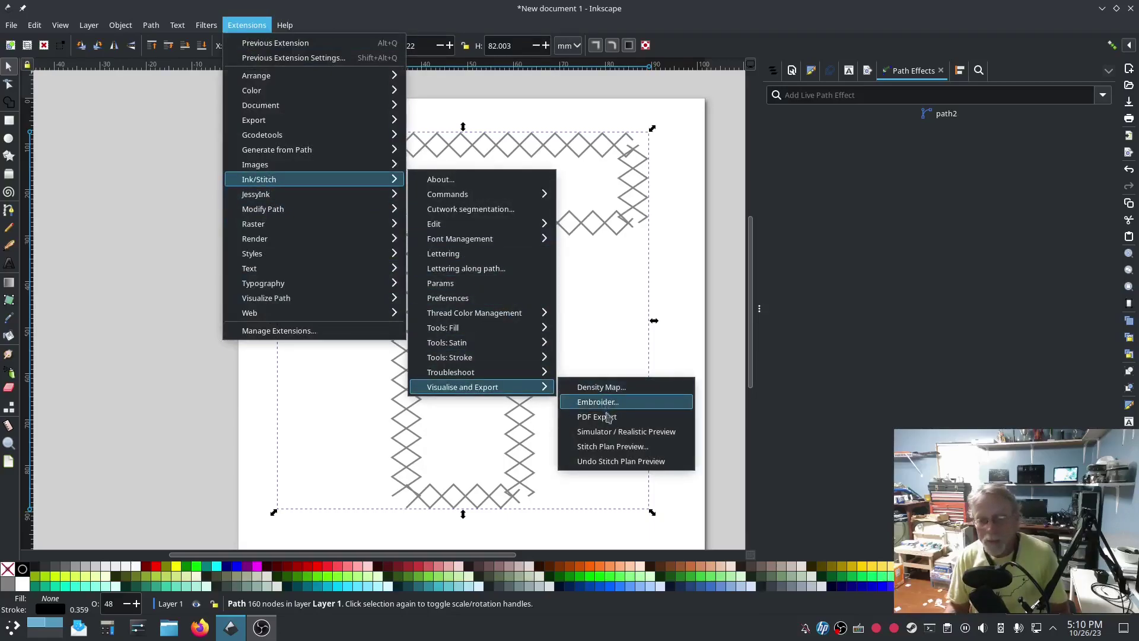
{"action": "left_click", "coordinate": [613, 431]}
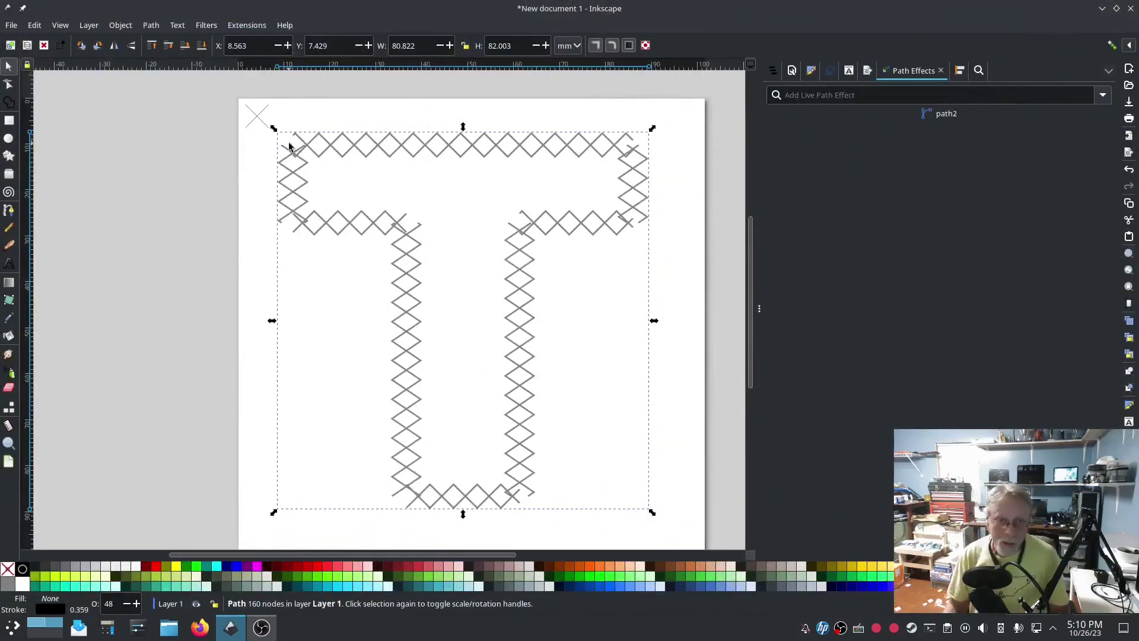
Nudge the top-left corner node of the T lattice about 2.71 mm with the Node tool.
{"action": "left_click", "coordinate": [8, 85]}
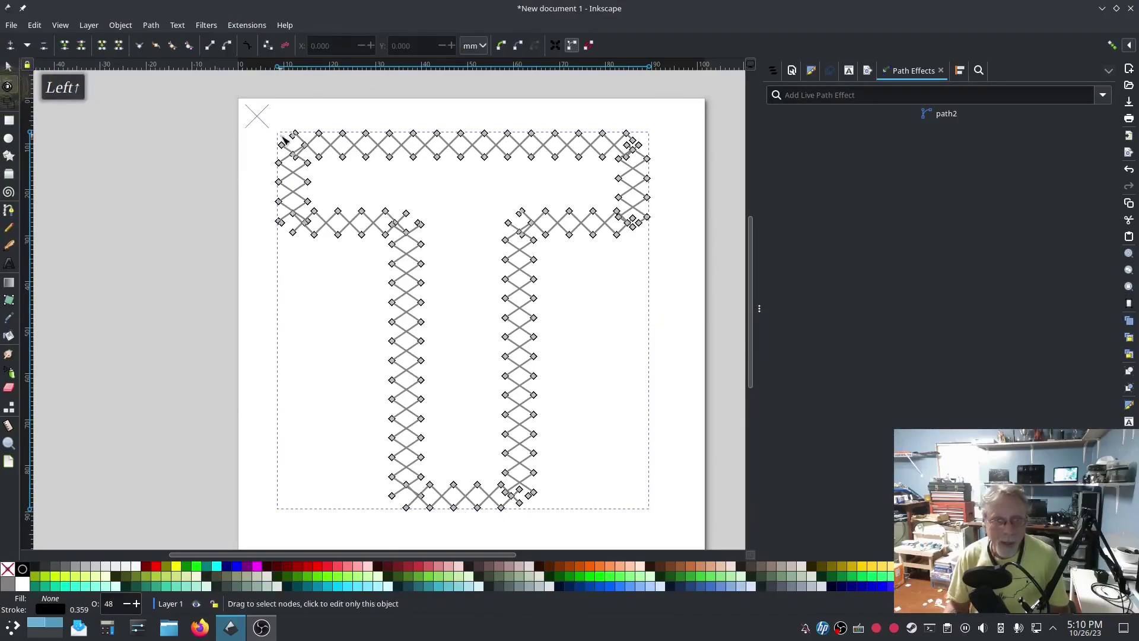
{"action": "left_click", "coordinate": [283, 140]}
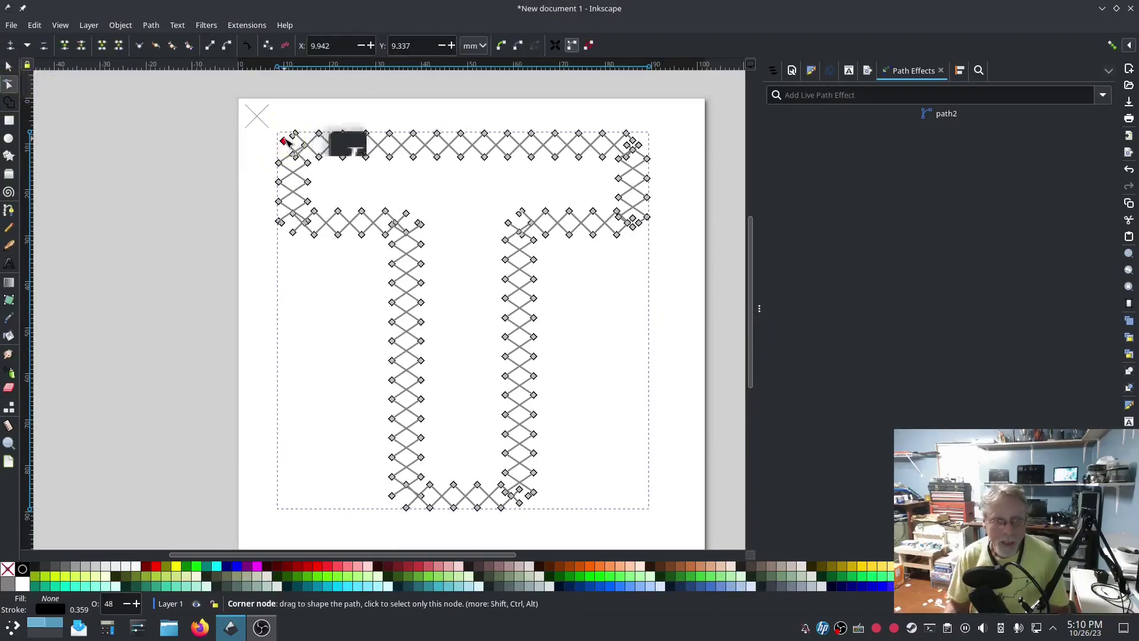
{"action": "left_click_drag", "start_coordinate": [293, 136], "coordinate": [281, 141]}
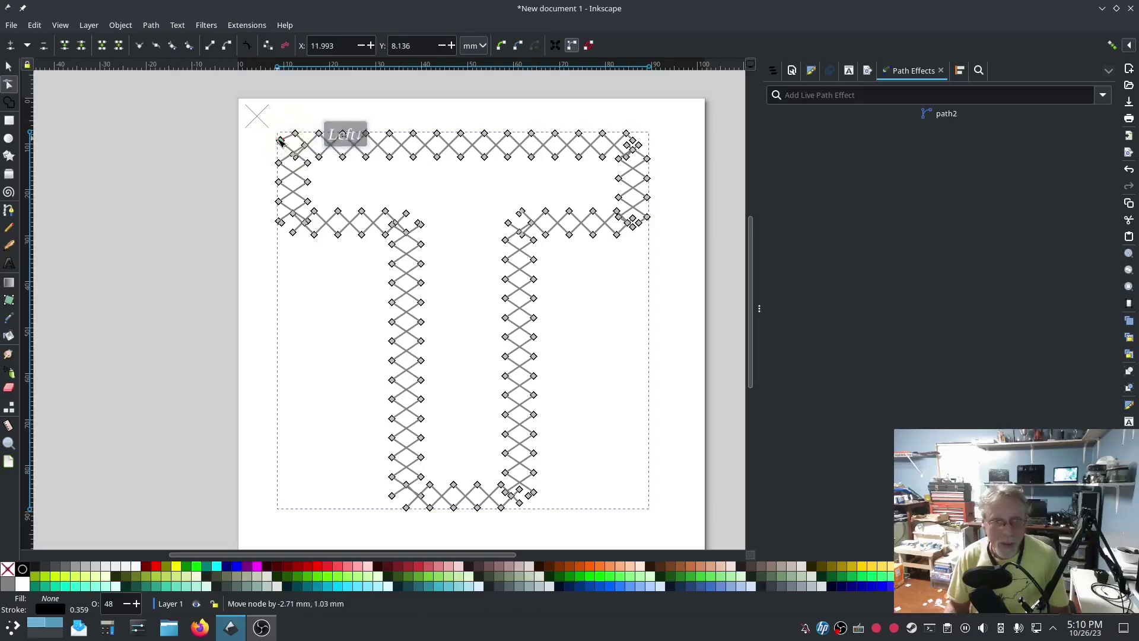
{"action": "left_click", "coordinate": [280, 140]}
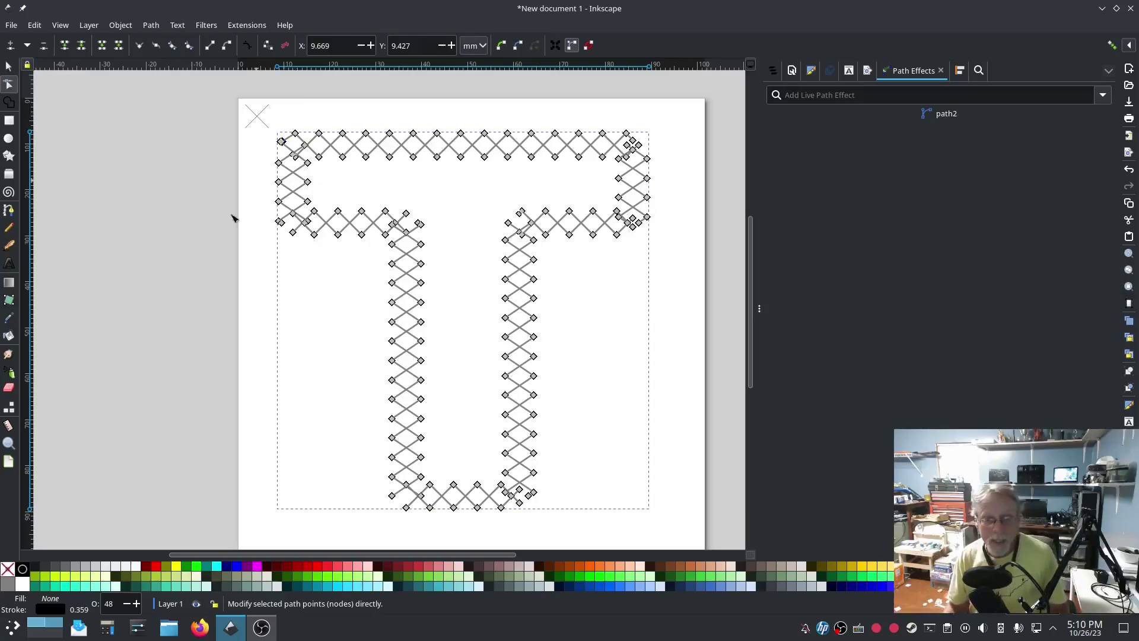
Apply Ink/Stitch's Auto-Route Running Stitch to the selected T lattice, adding nodes at intersections.
{"action": "left_click", "coordinate": [9, 66]}
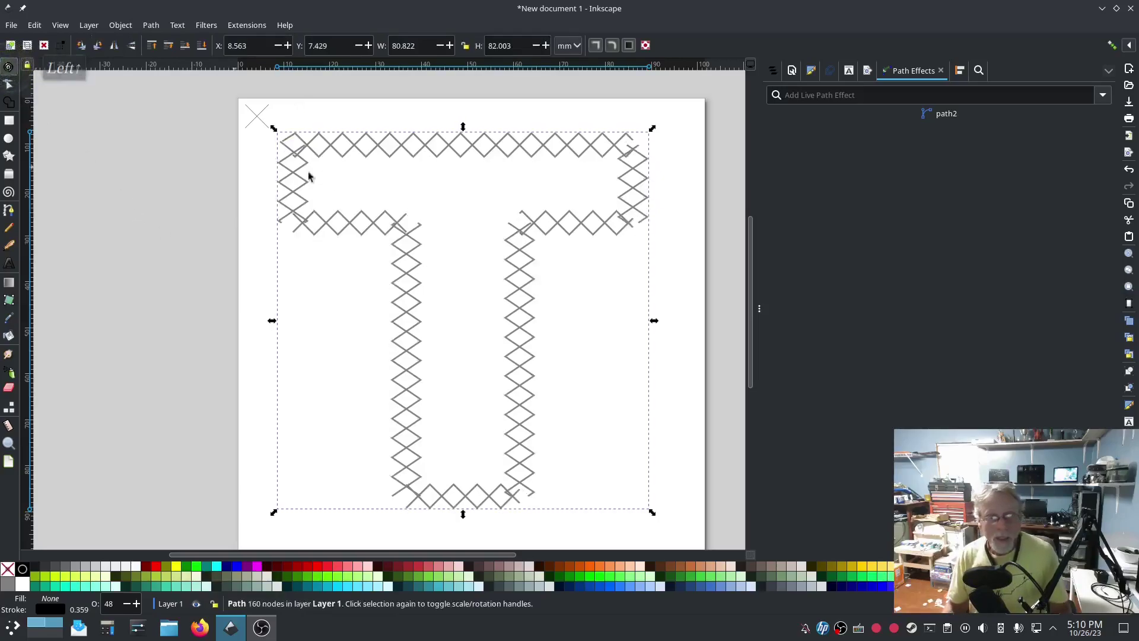
{"action": "left_click", "coordinate": [240, 25]}
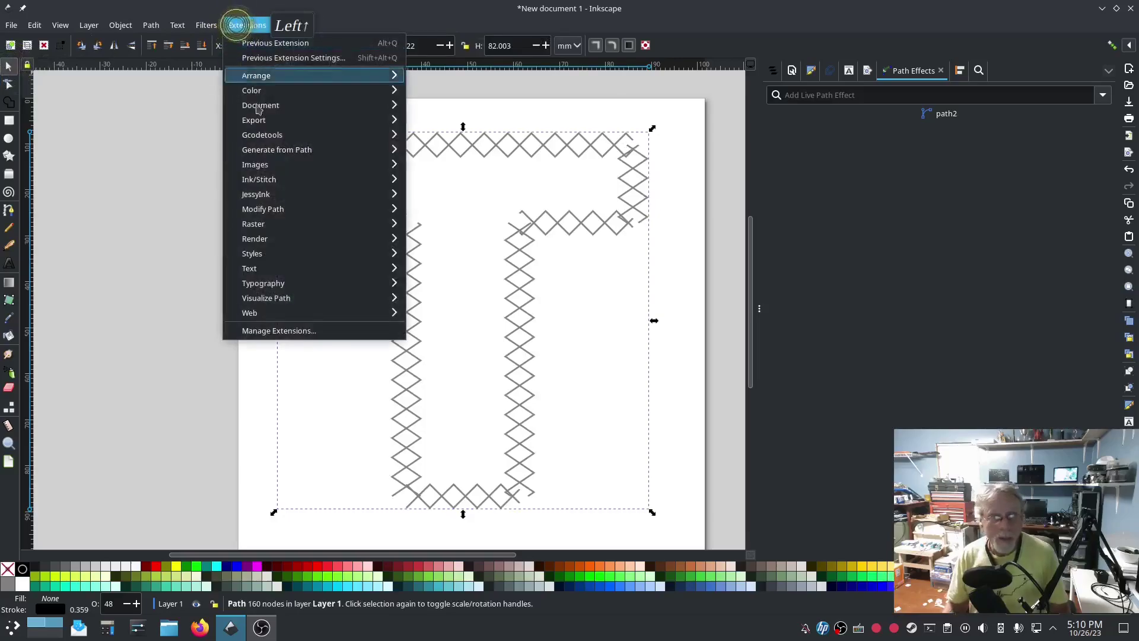
{"action": "mouse_move", "coordinate": [356, 179]}
{"action": "mouse_move", "coordinate": [503, 358]}
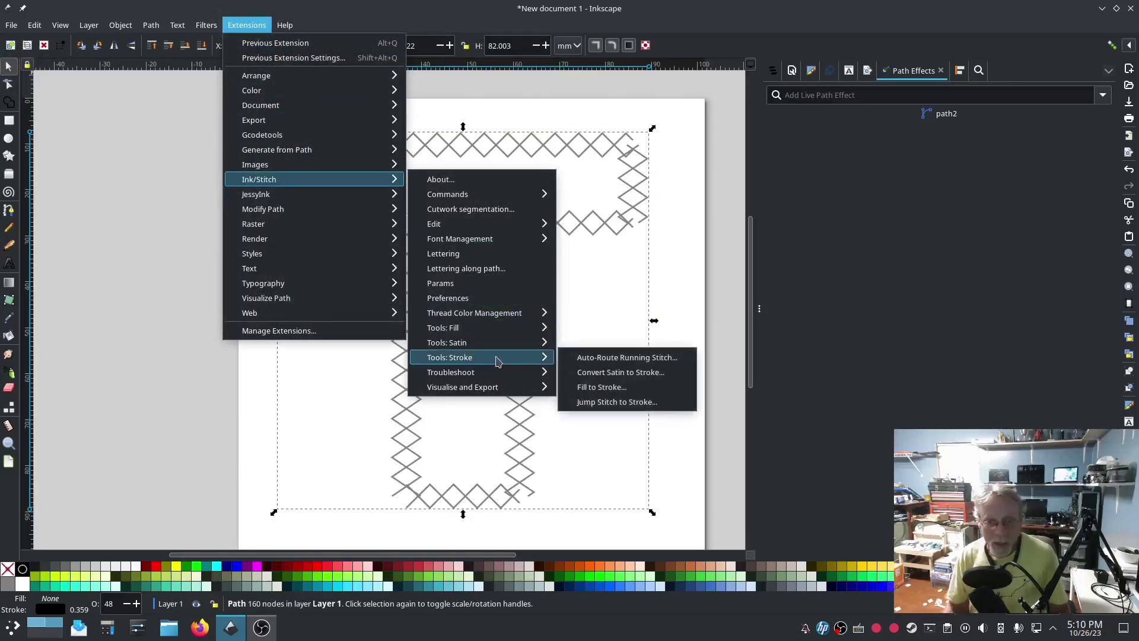
{"action": "left_click", "coordinate": [623, 356]}
{"action": "left_click", "coordinate": [688, 437]}
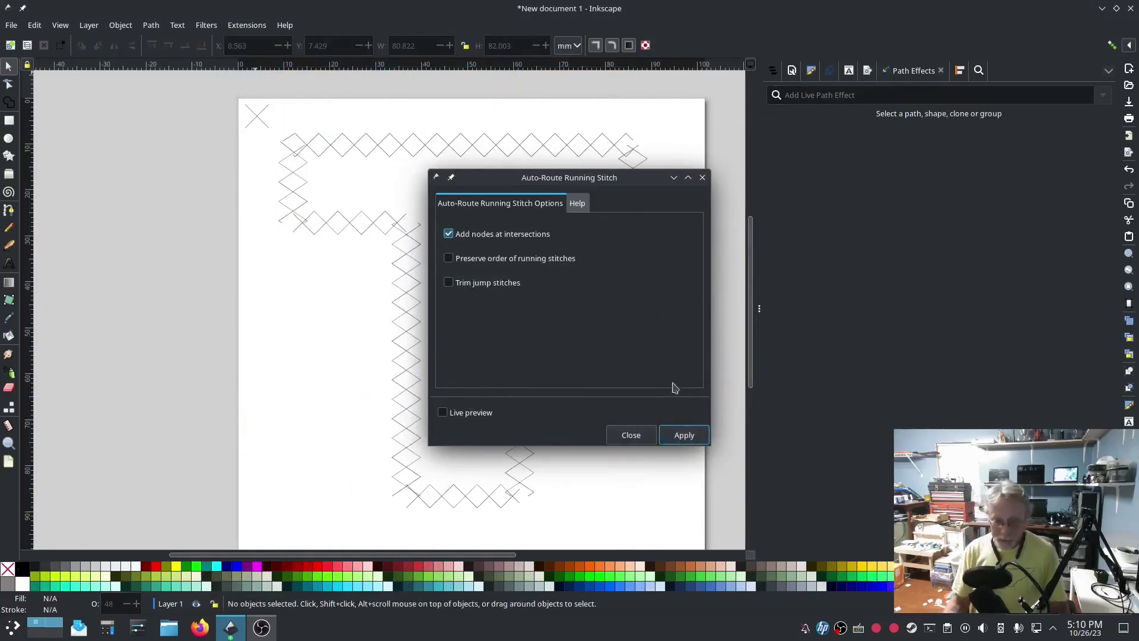
{"action": "left_click", "coordinate": [630, 435]}
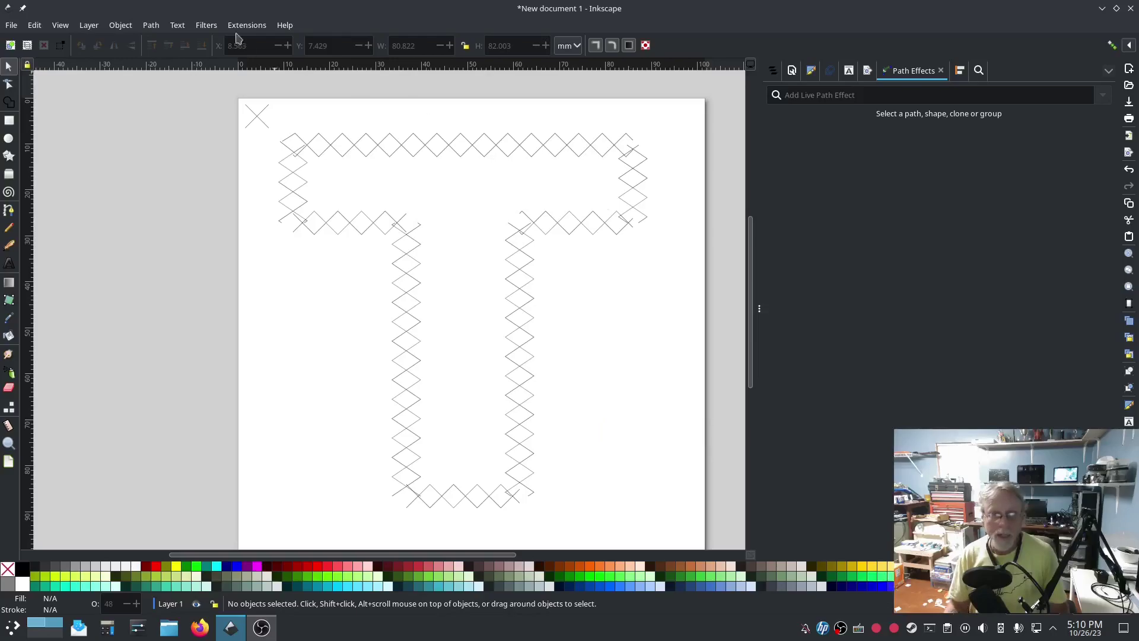
{"action": "left_click", "coordinate": [242, 25]}
Run the Ink/Stitch stitch simulation of the routed T and speed it up four times.
{"action": "mouse_move", "coordinate": [343, 191]}
{"action": "mouse_move", "coordinate": [475, 389]}
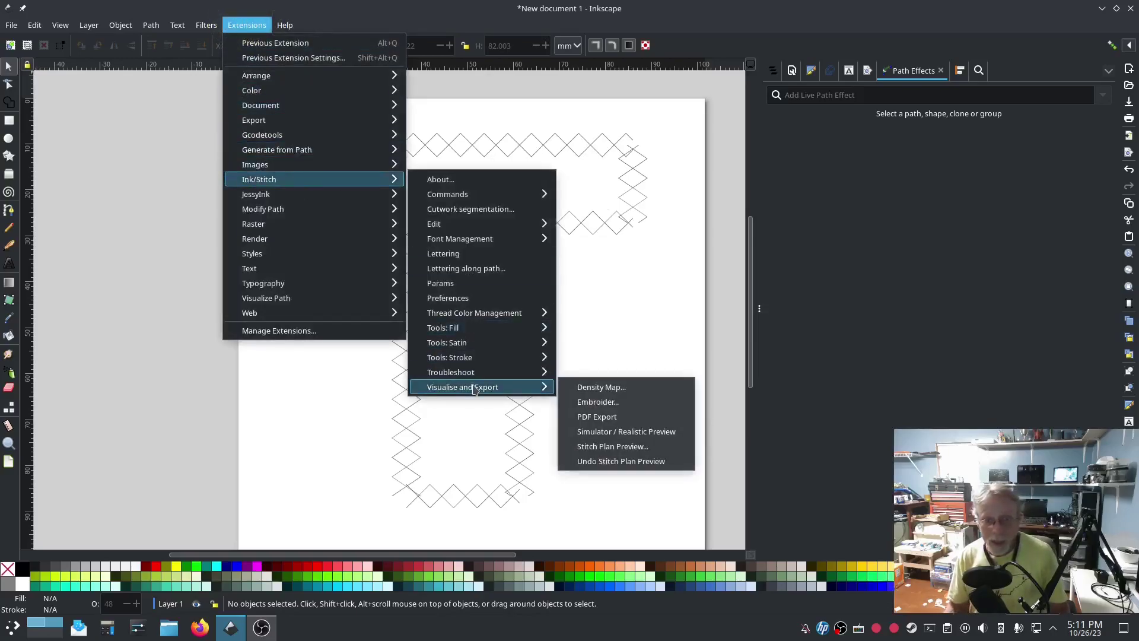
{"action": "left_click", "coordinate": [625, 432]}
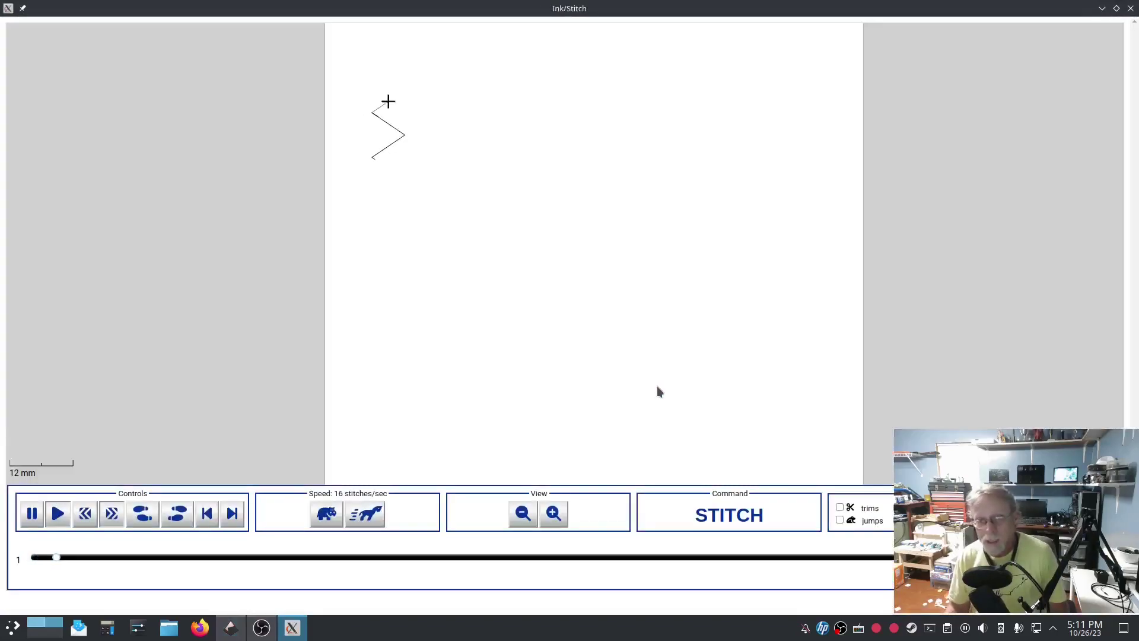
{"action": "left_click", "coordinate": [366, 514]}
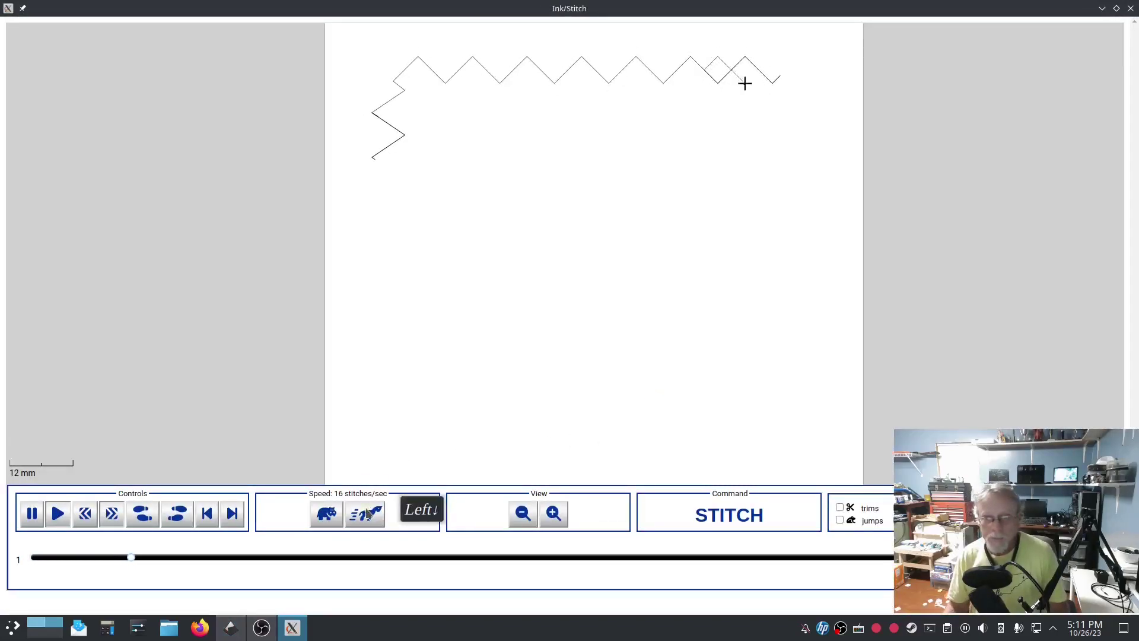
{"action": "left_click", "coordinate": [367, 514]}
{"action": "left_click", "coordinate": [367, 513]}
{"action": "left_click", "coordinate": [366, 513]}
{"action": "left_click", "coordinate": [366, 513]}
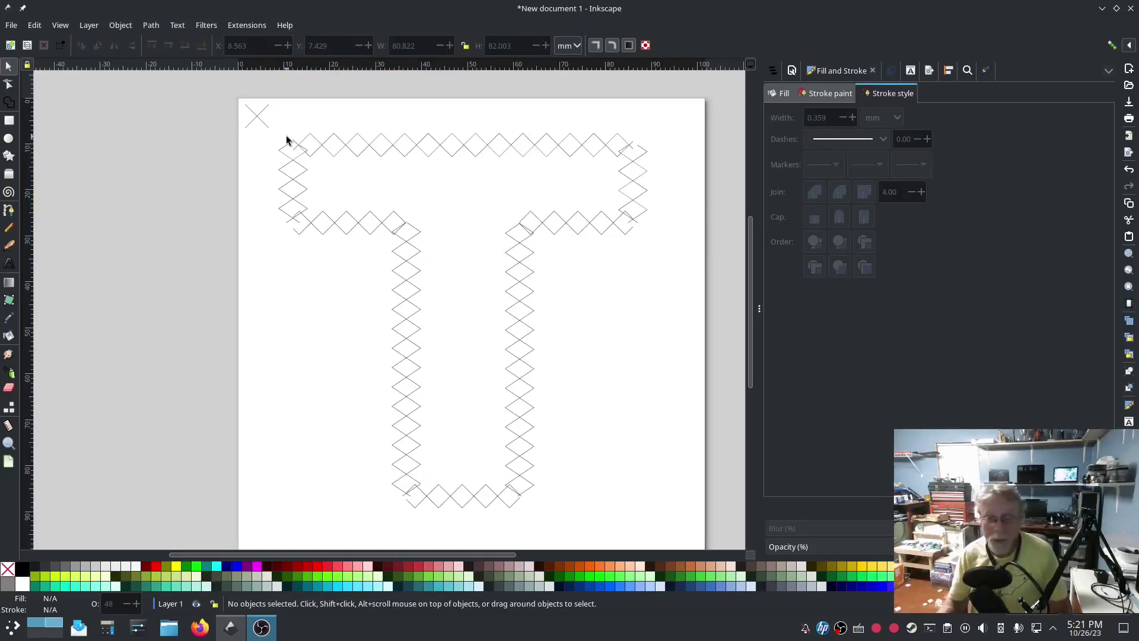
Select the small X mark at the page's top-left to inspect it, then deselect it.
{"action": "left_click", "coordinate": [257, 115]}
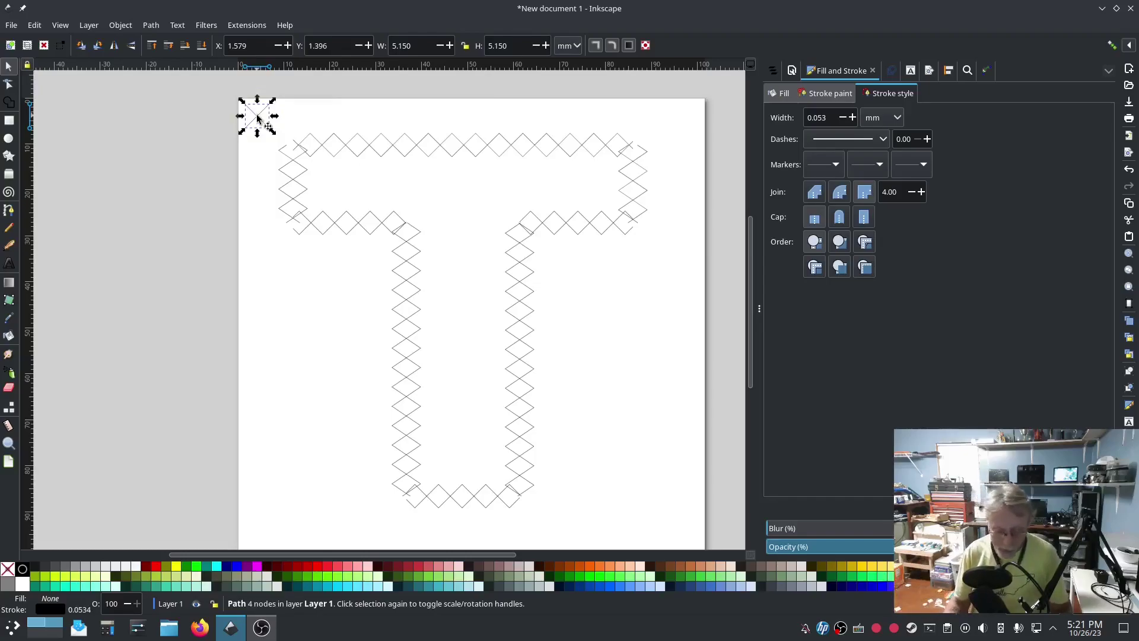
{"action": "left_click", "coordinate": [252, 119]}
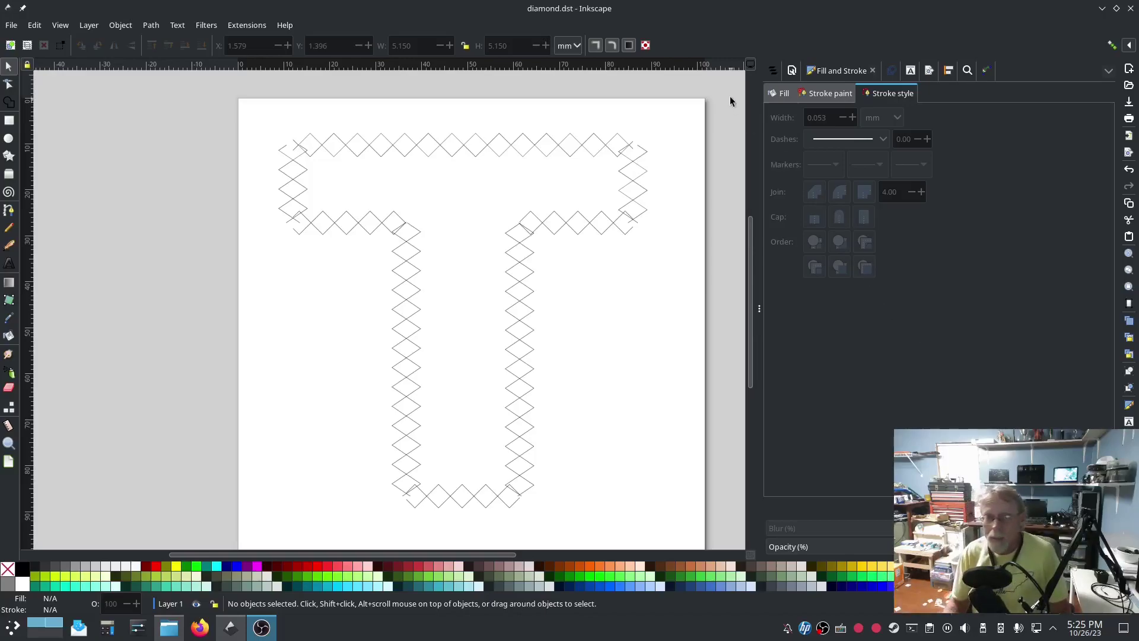
In Layers and Objects, expand Layer 1 and make path1 and text1 visible.
{"action": "left_click", "coordinate": [776, 73]}
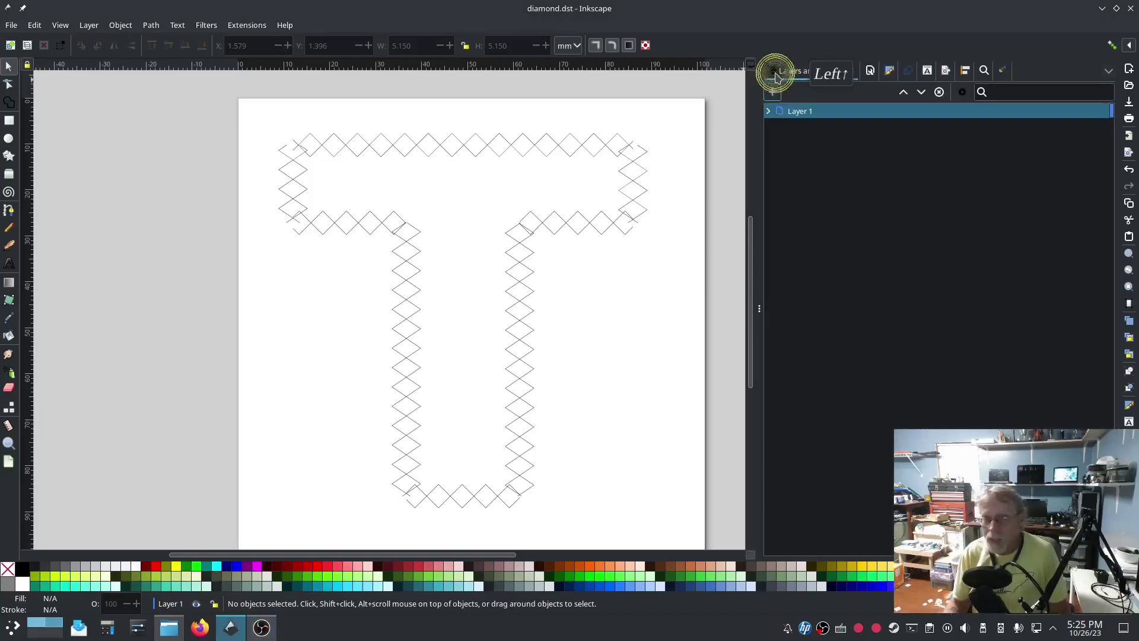
{"action": "left_click", "coordinate": [768, 111]}
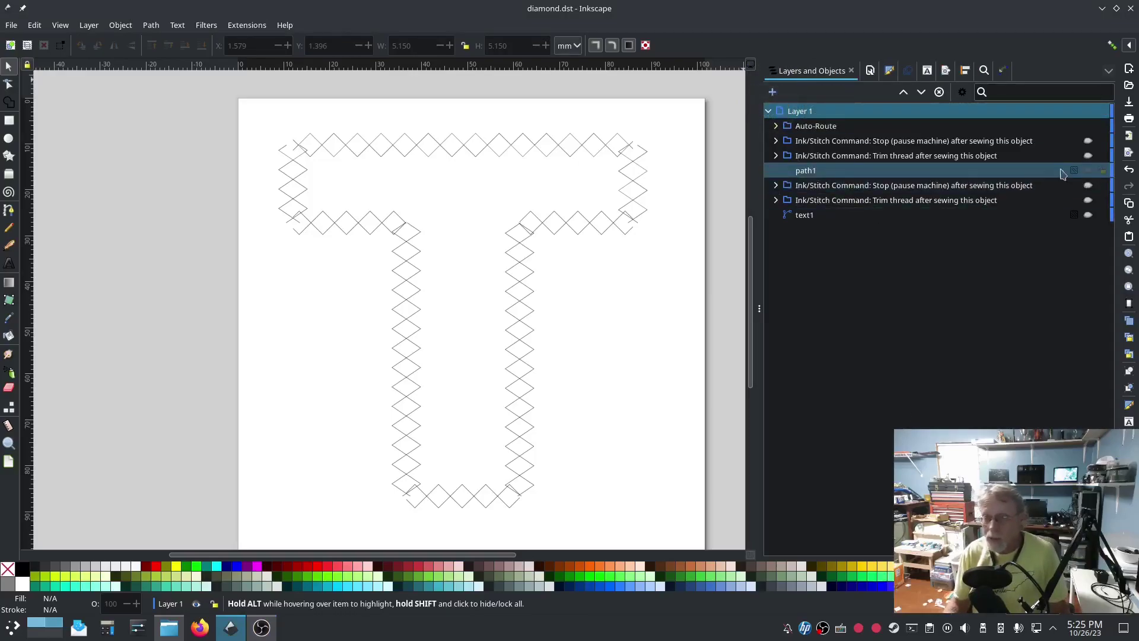
{"action": "left_click", "coordinate": [1088, 170]}
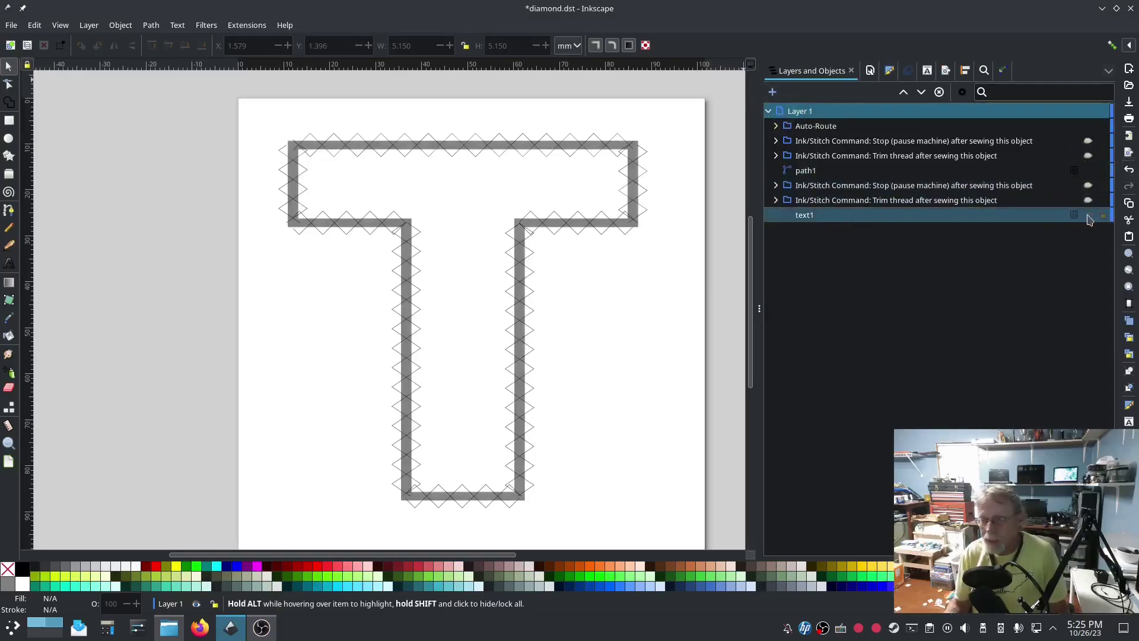
{"action": "left_click", "coordinate": [1089, 216]}
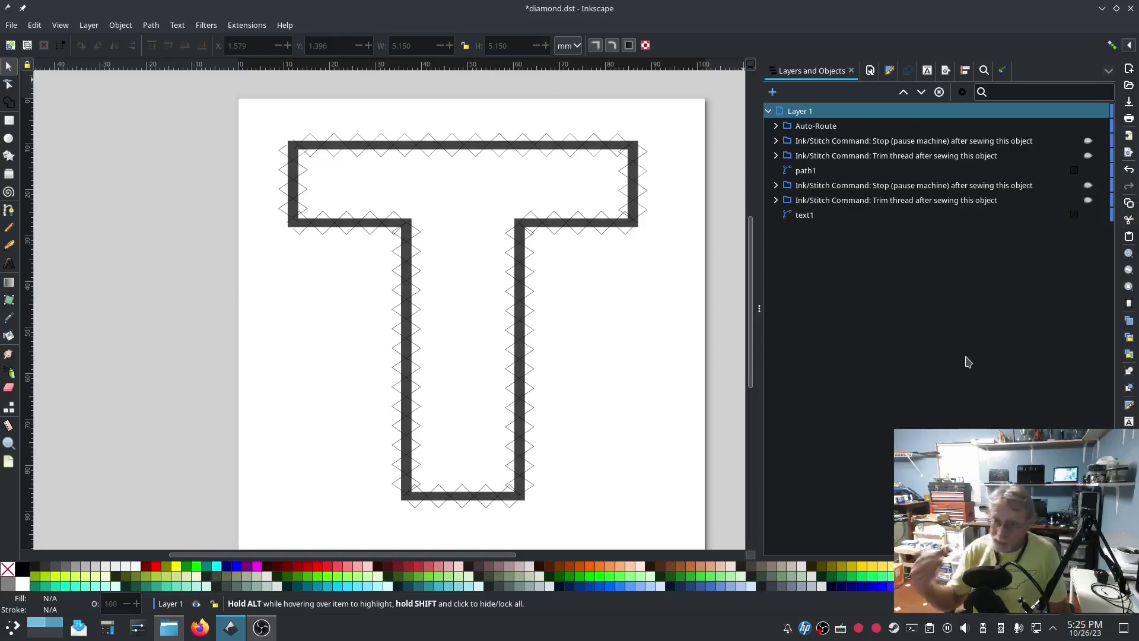